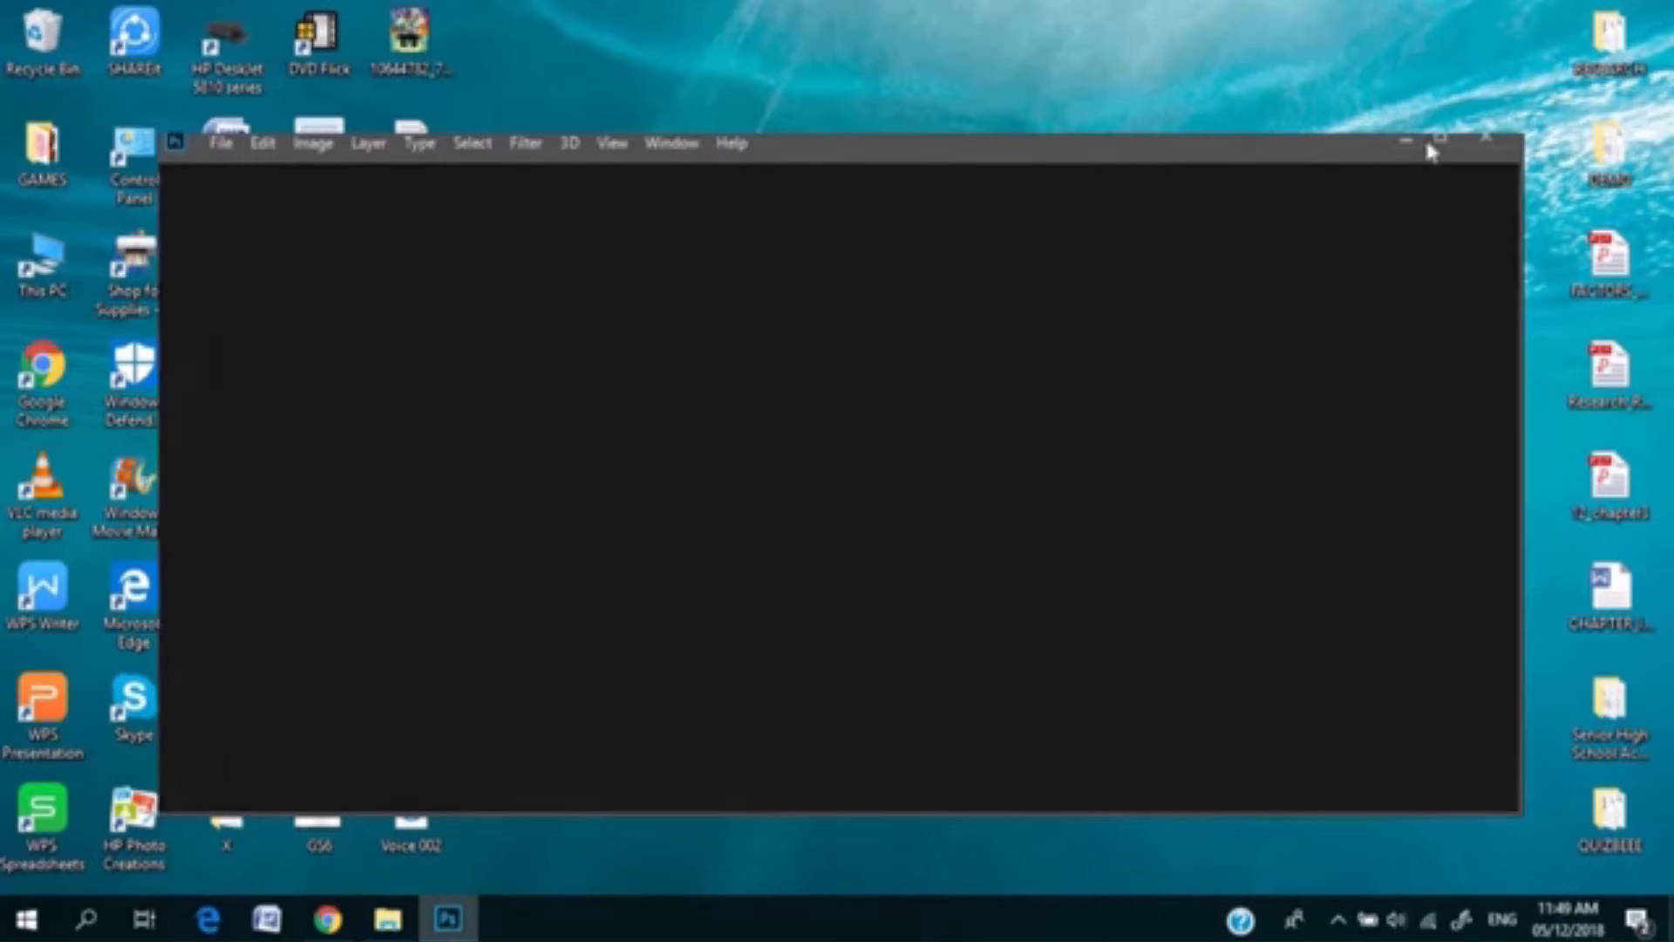
click(1438, 140)
click(170, 408)
click(505, 370)
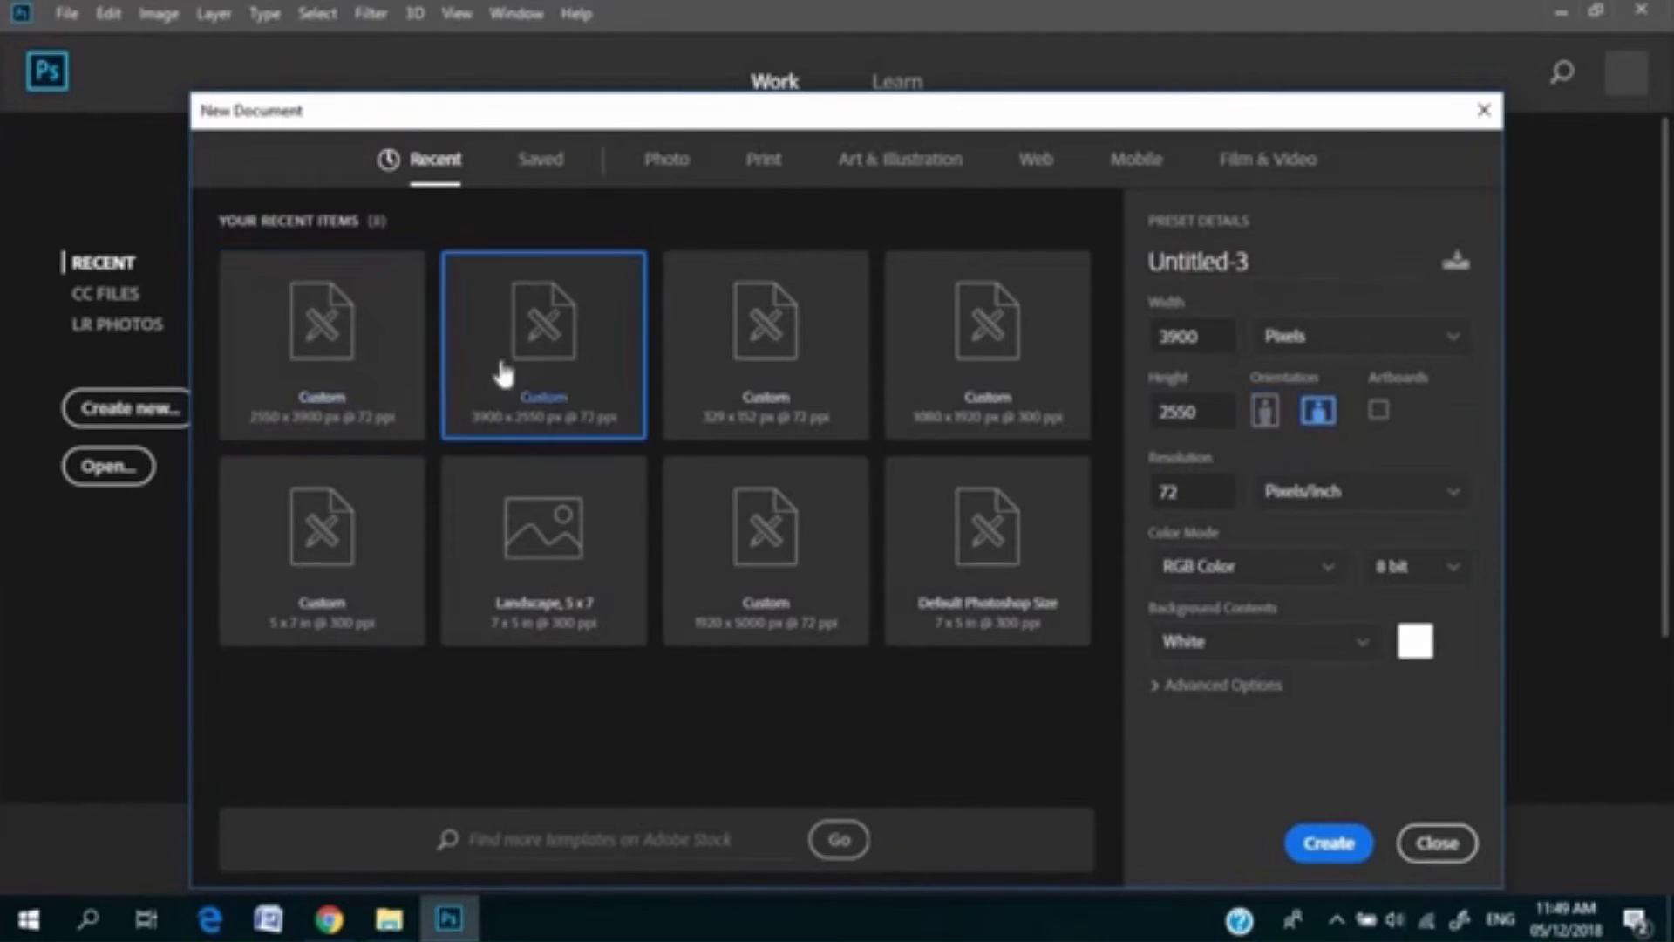
click(1324, 843)
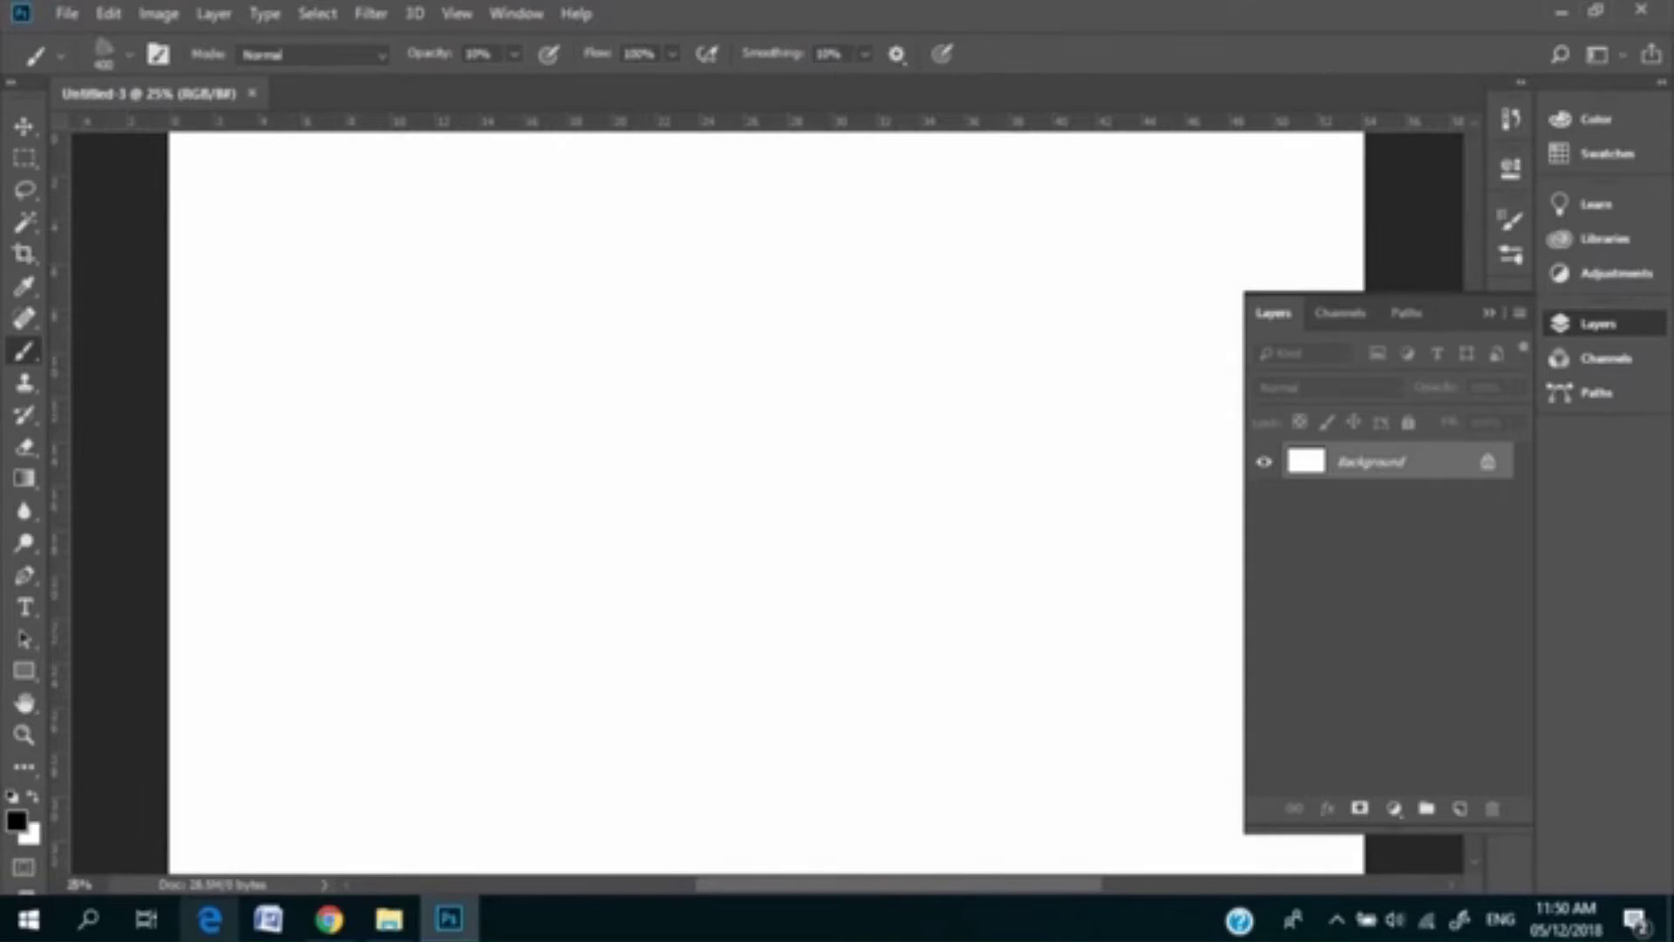
key(ctrl+minus)
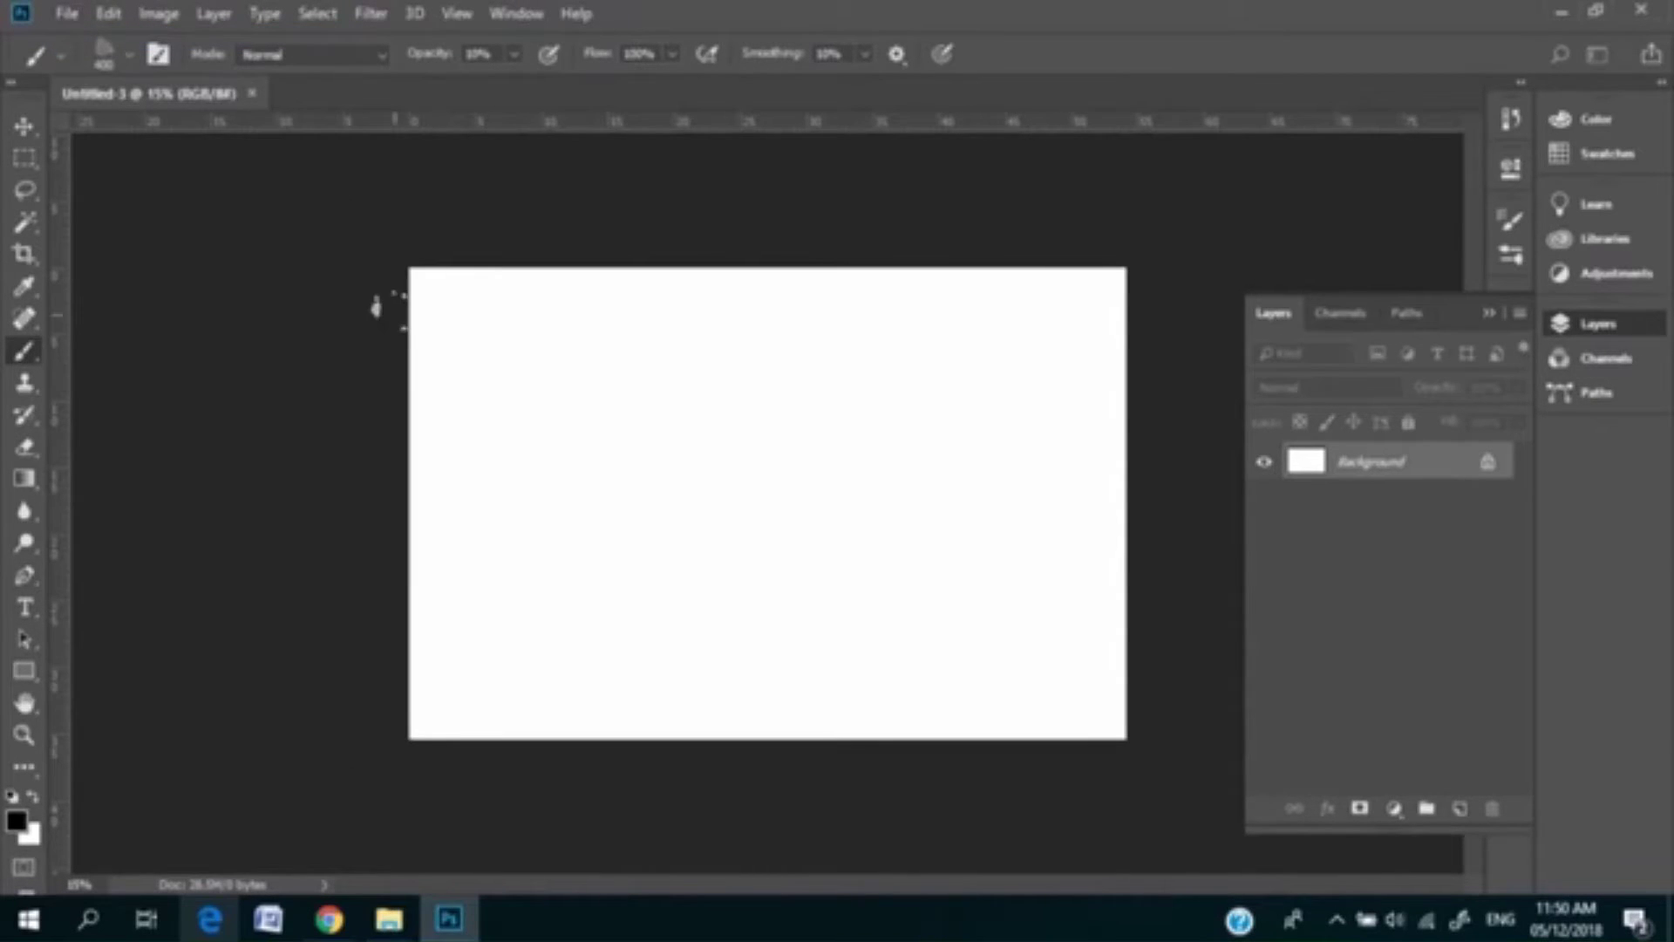
Step: Create a new 2550 x 3900 px portrait document at 72 ppi and close the landscape document
key(ctrl+n)
click(1324, 842)
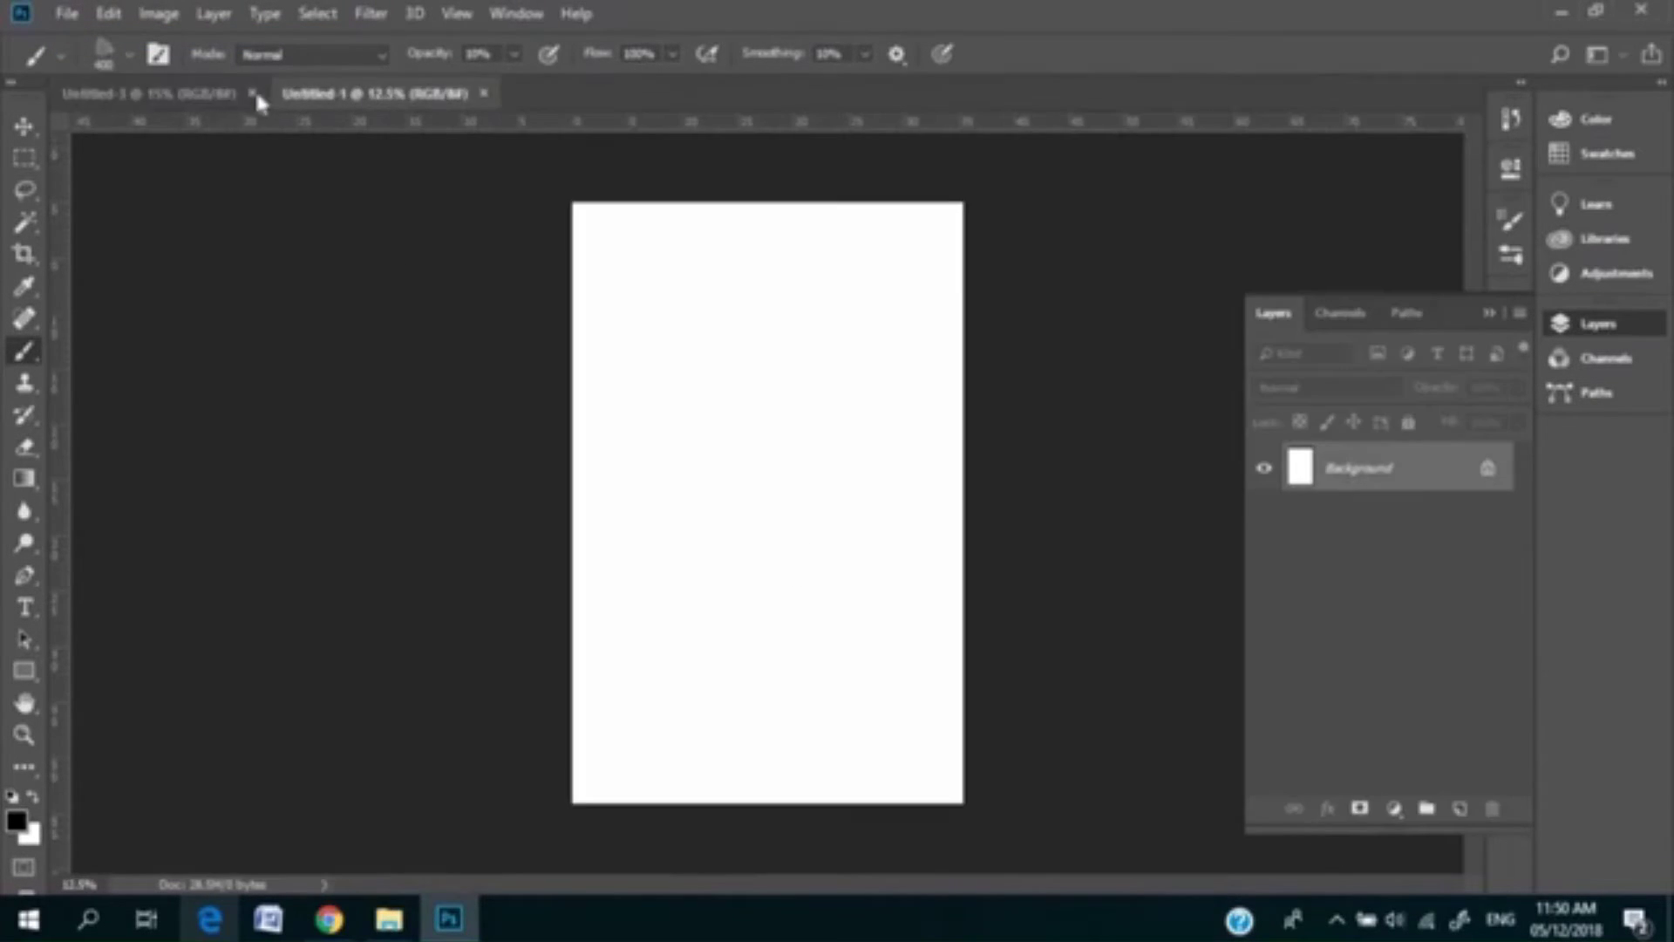
click(252, 92)
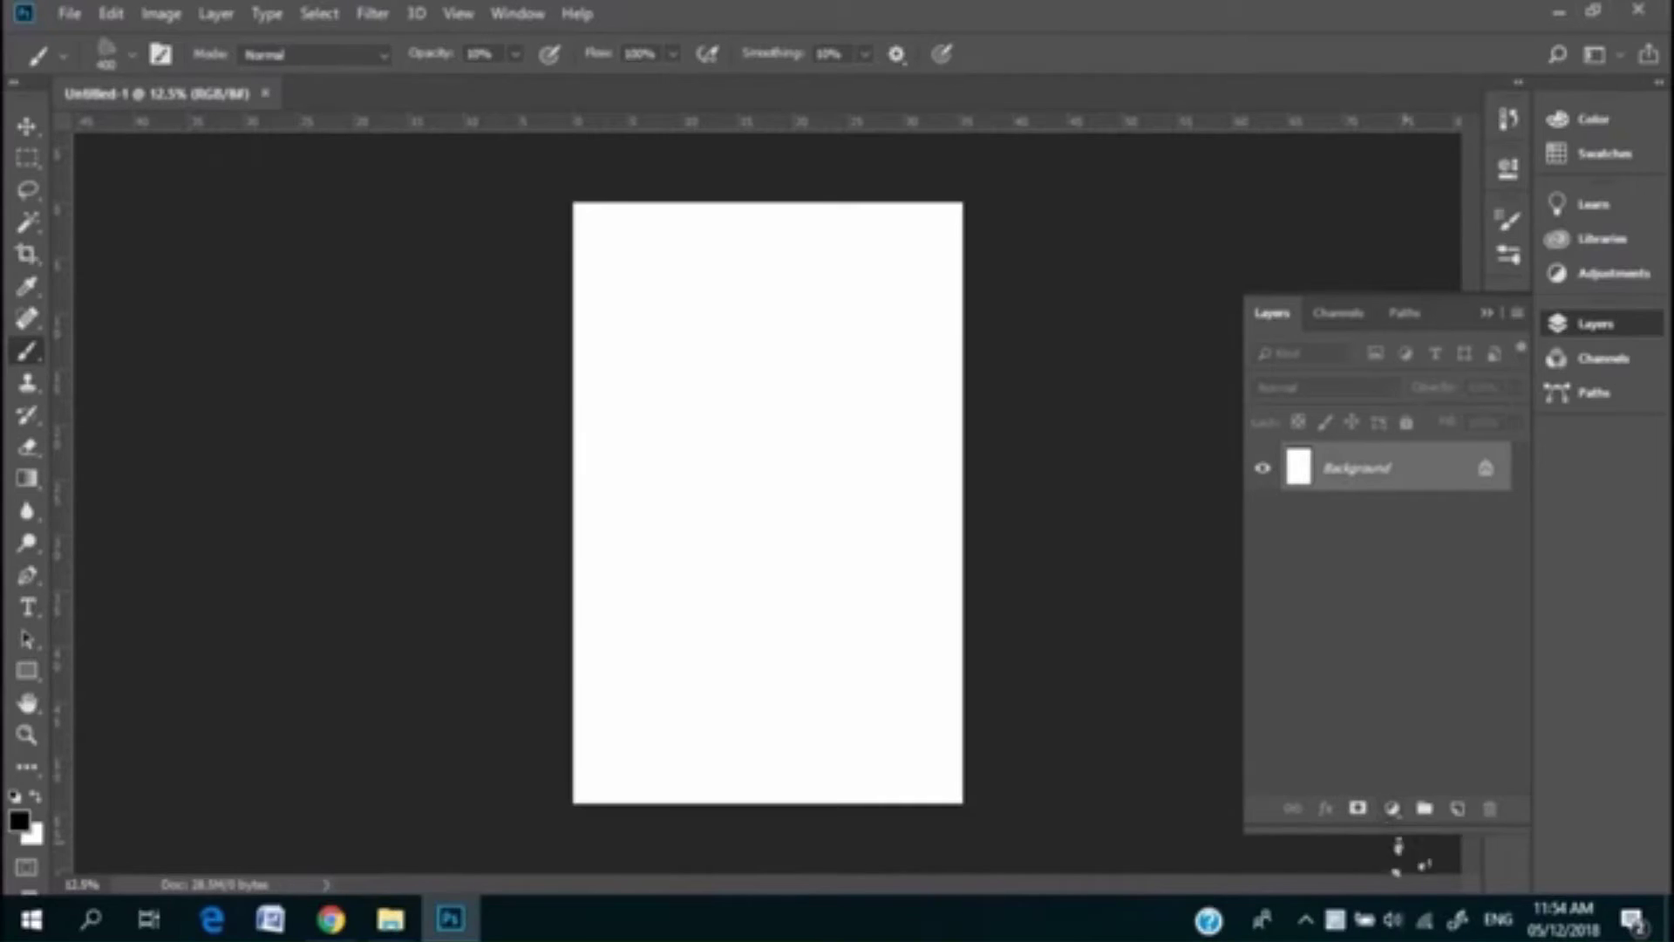
Step: Add a Gradient fill layer based on the orange-yellow-orange preset
click(1393, 808)
click(1430, 419)
click(767, 214)
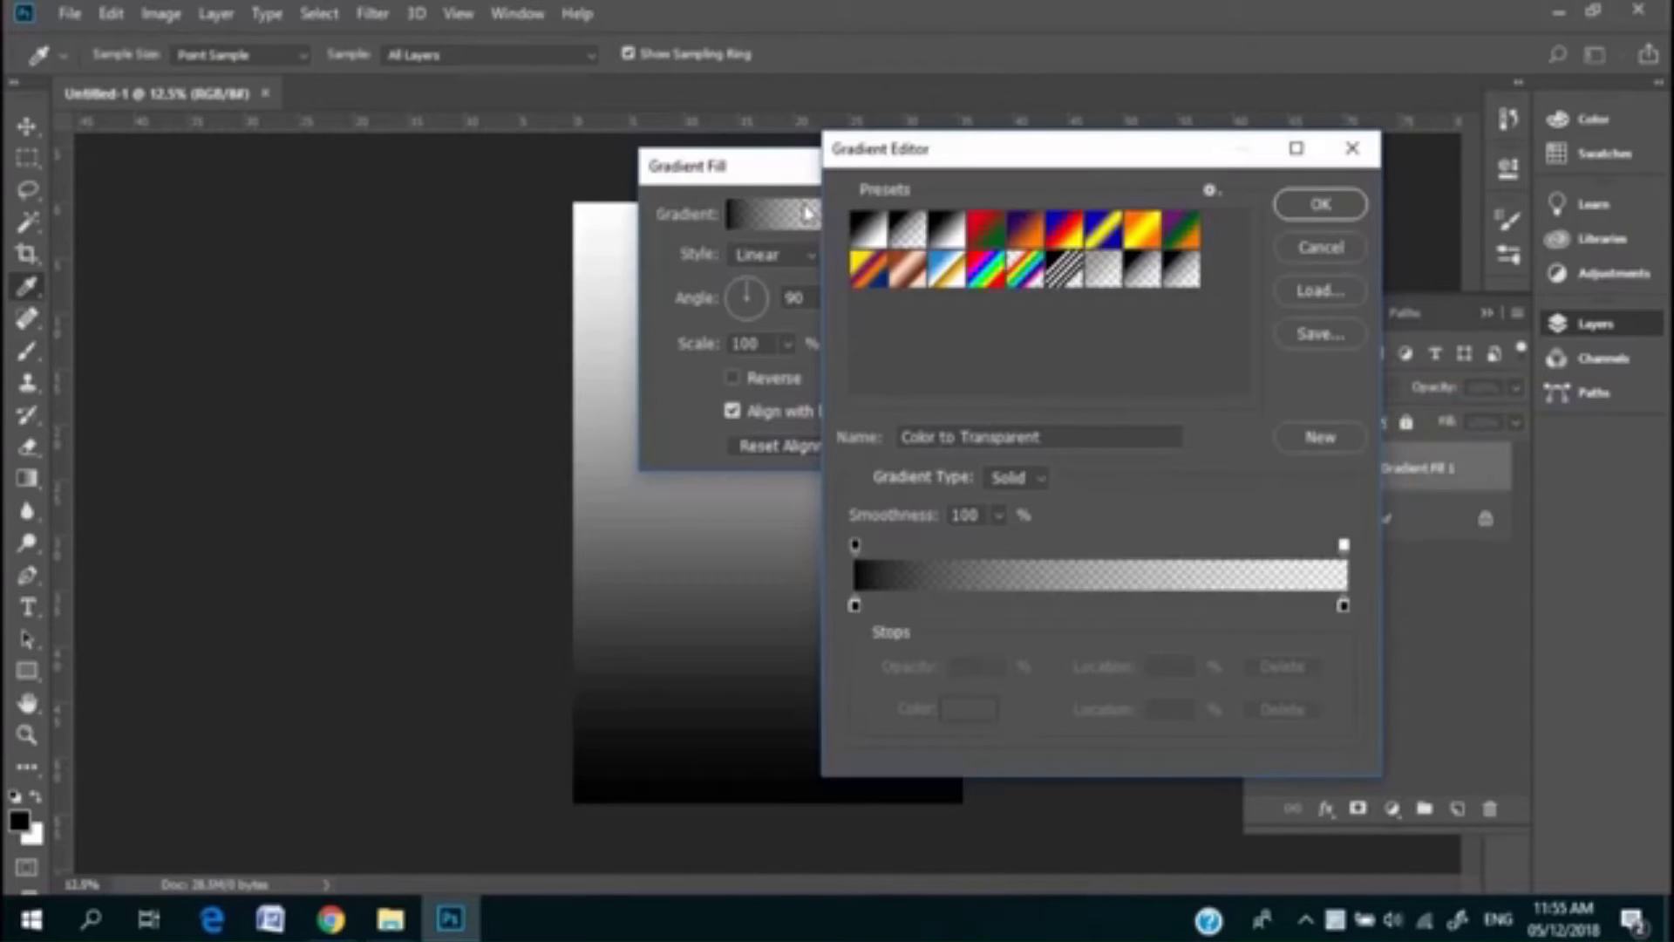
click(1024, 248)
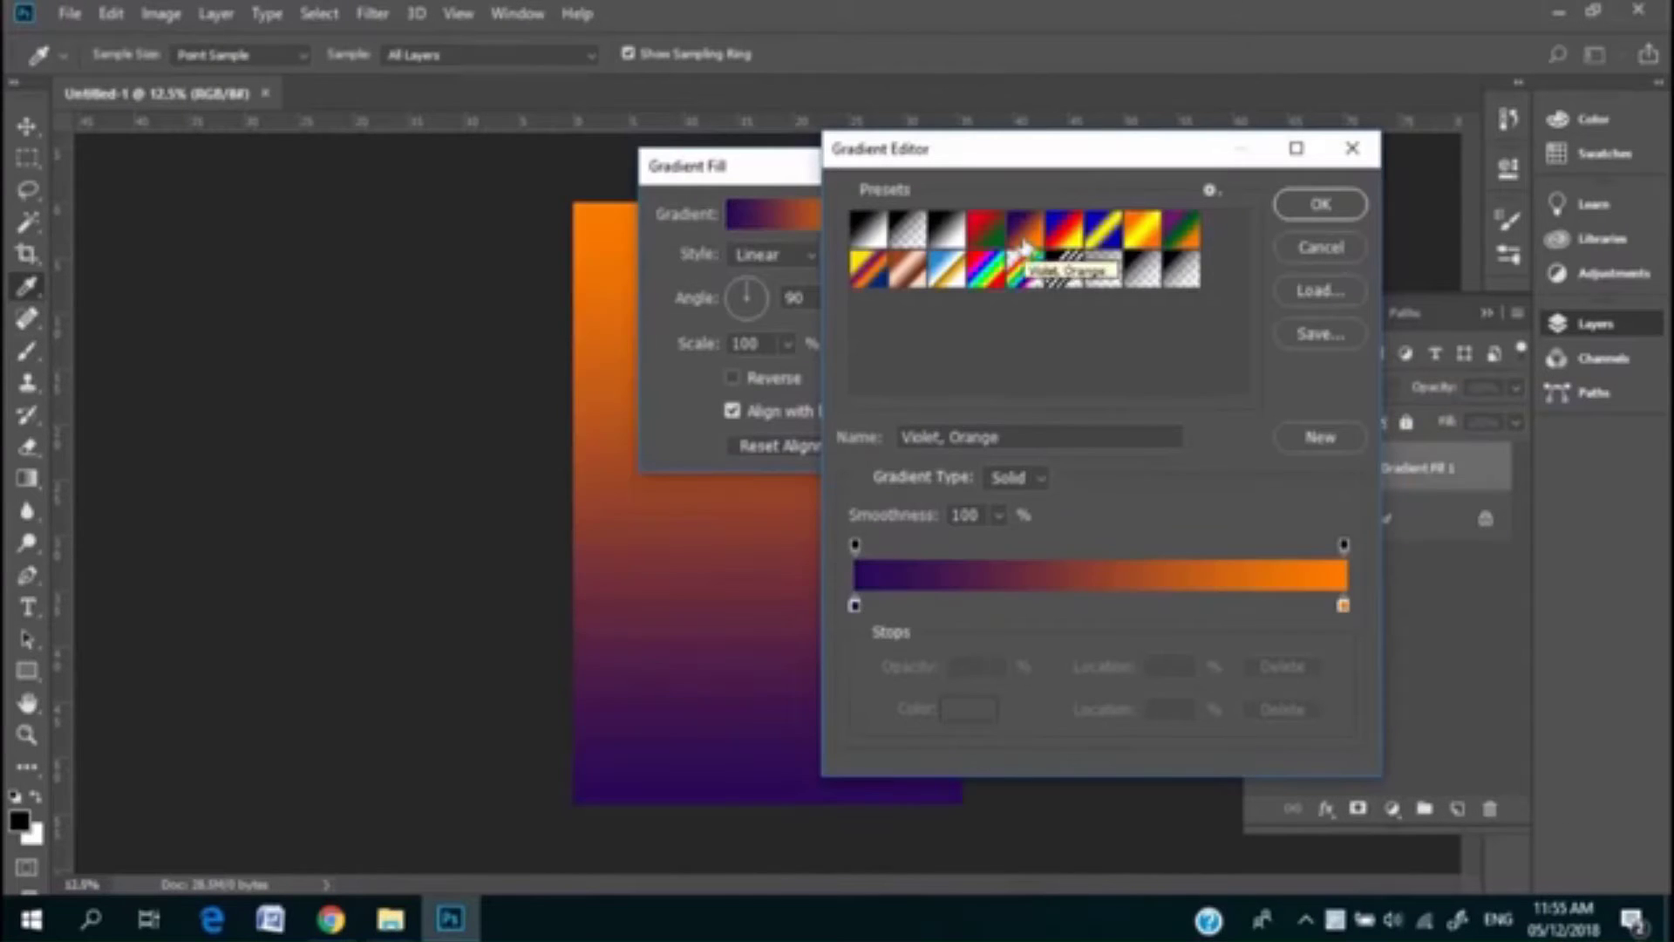
click(1146, 240)
Step: Shift the gradient's yellow middle stop closer to the start and recolour the start stop light peach
click(856, 608)
drag(1098, 606, 1032, 609)
double_click(855, 607)
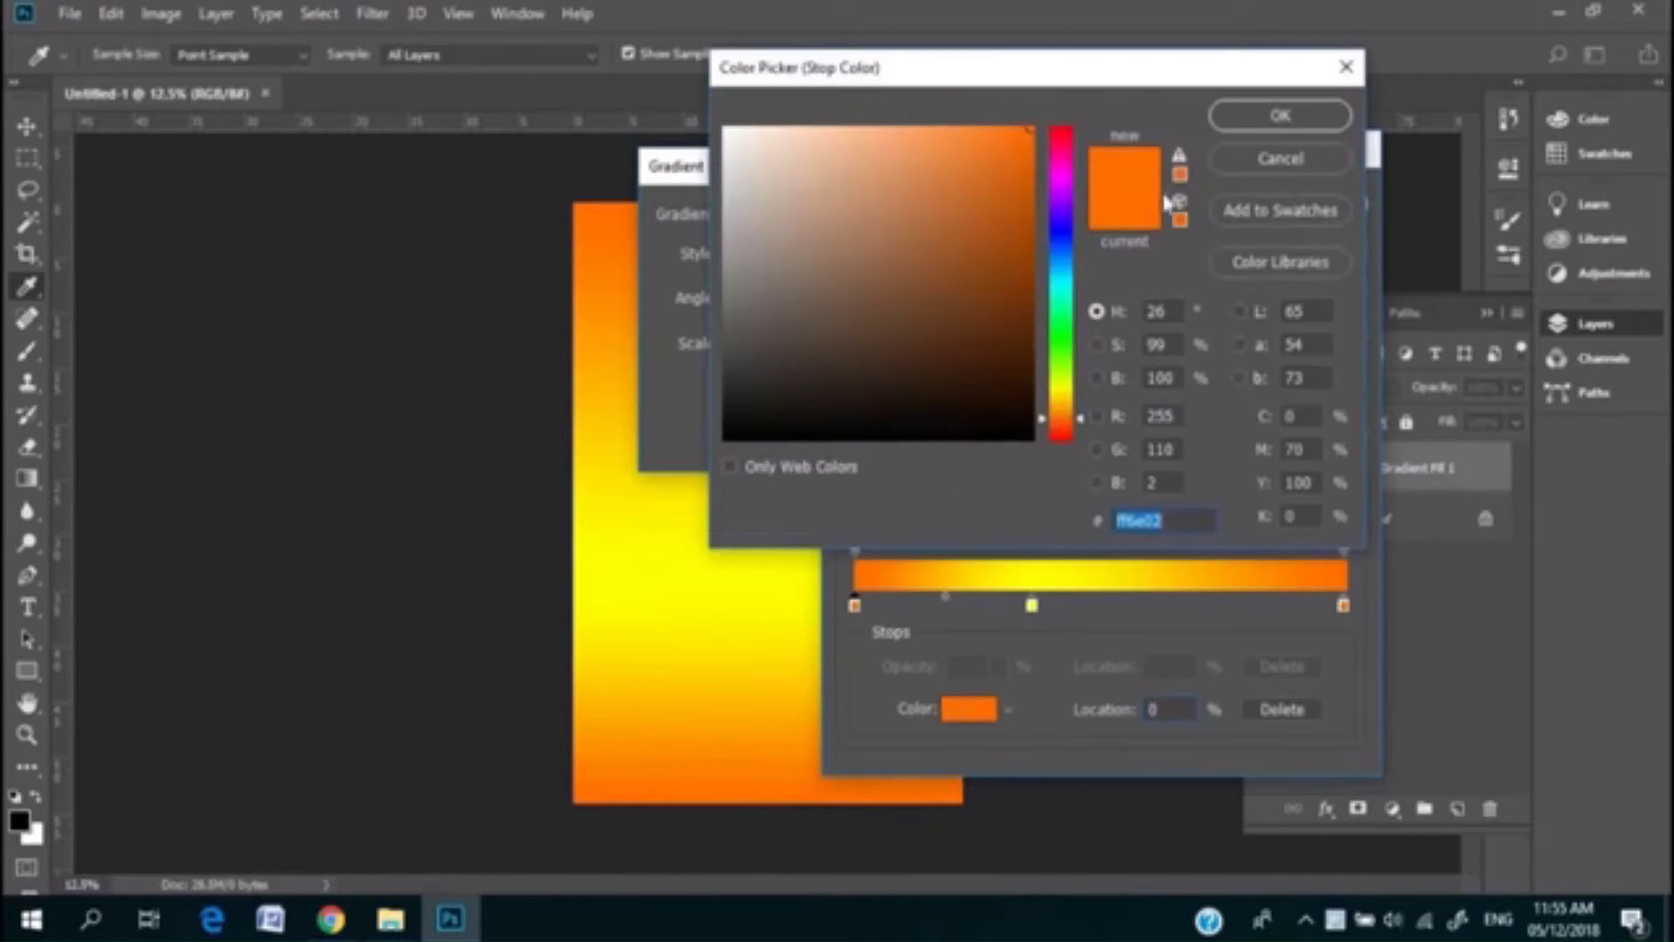
drag(996, 176, 863, 128)
click(1236, 125)
Step: Recolour the gradient's middle stop orange and its end stop red
double_click(1031, 605)
drag(1078, 389, 1075, 435)
click(1255, 127)
double_click(1343, 605)
click(1277, 121)
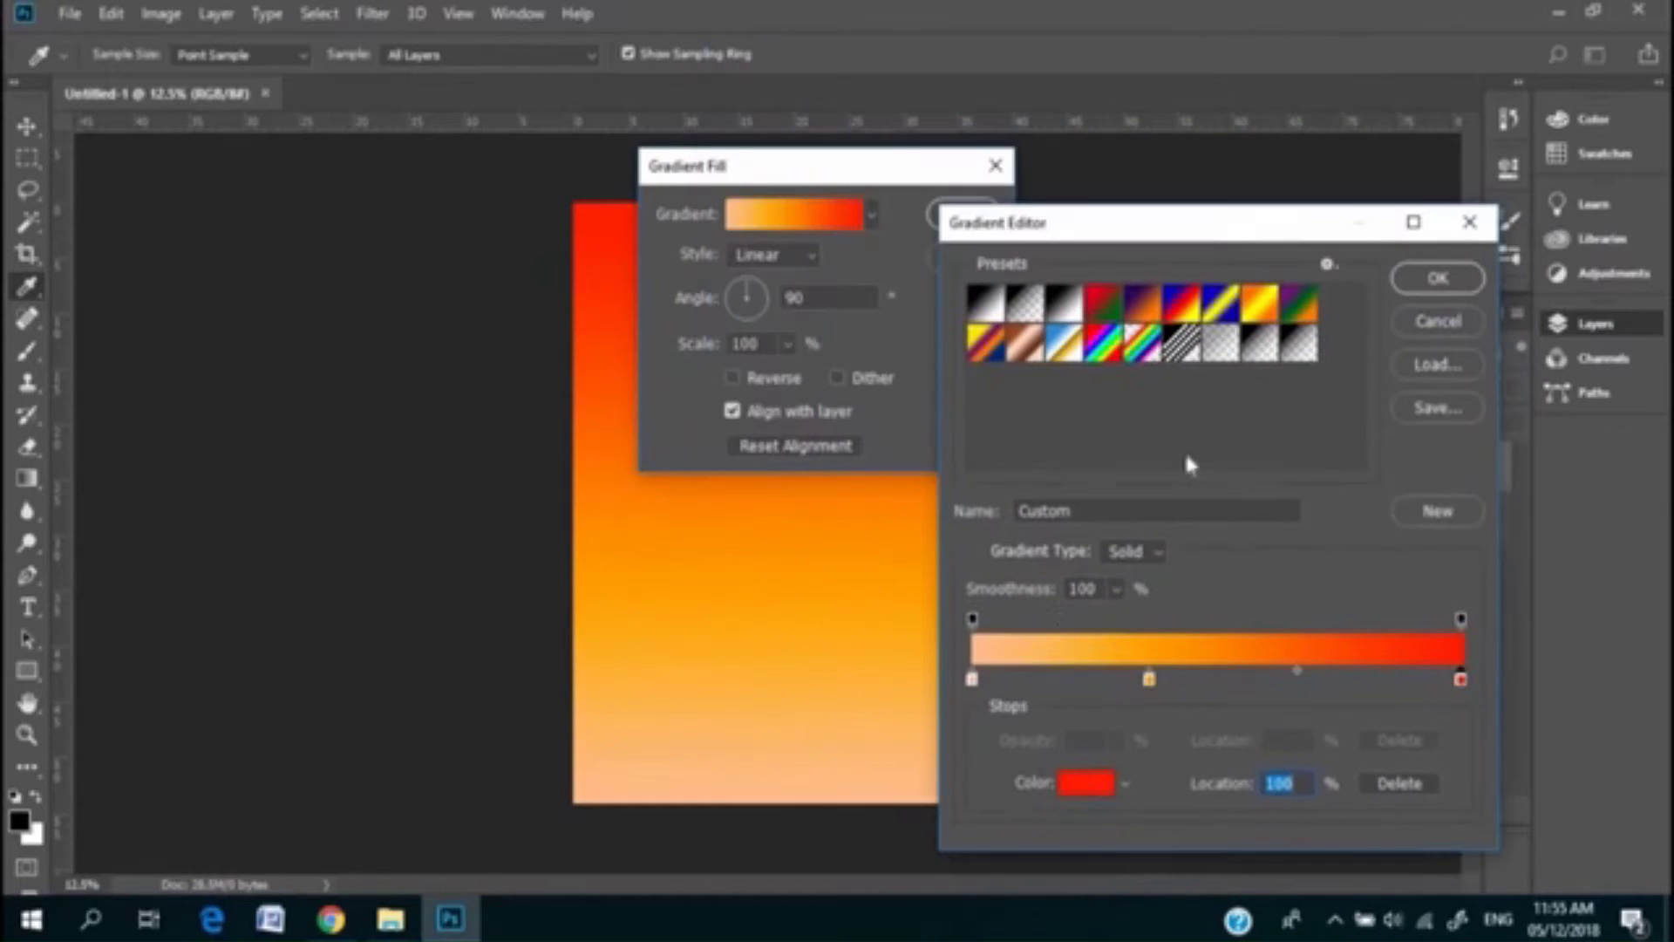
drag(974, 685, 1489, 687)
click(973, 680)
click(1087, 783)
click(1256, 125)
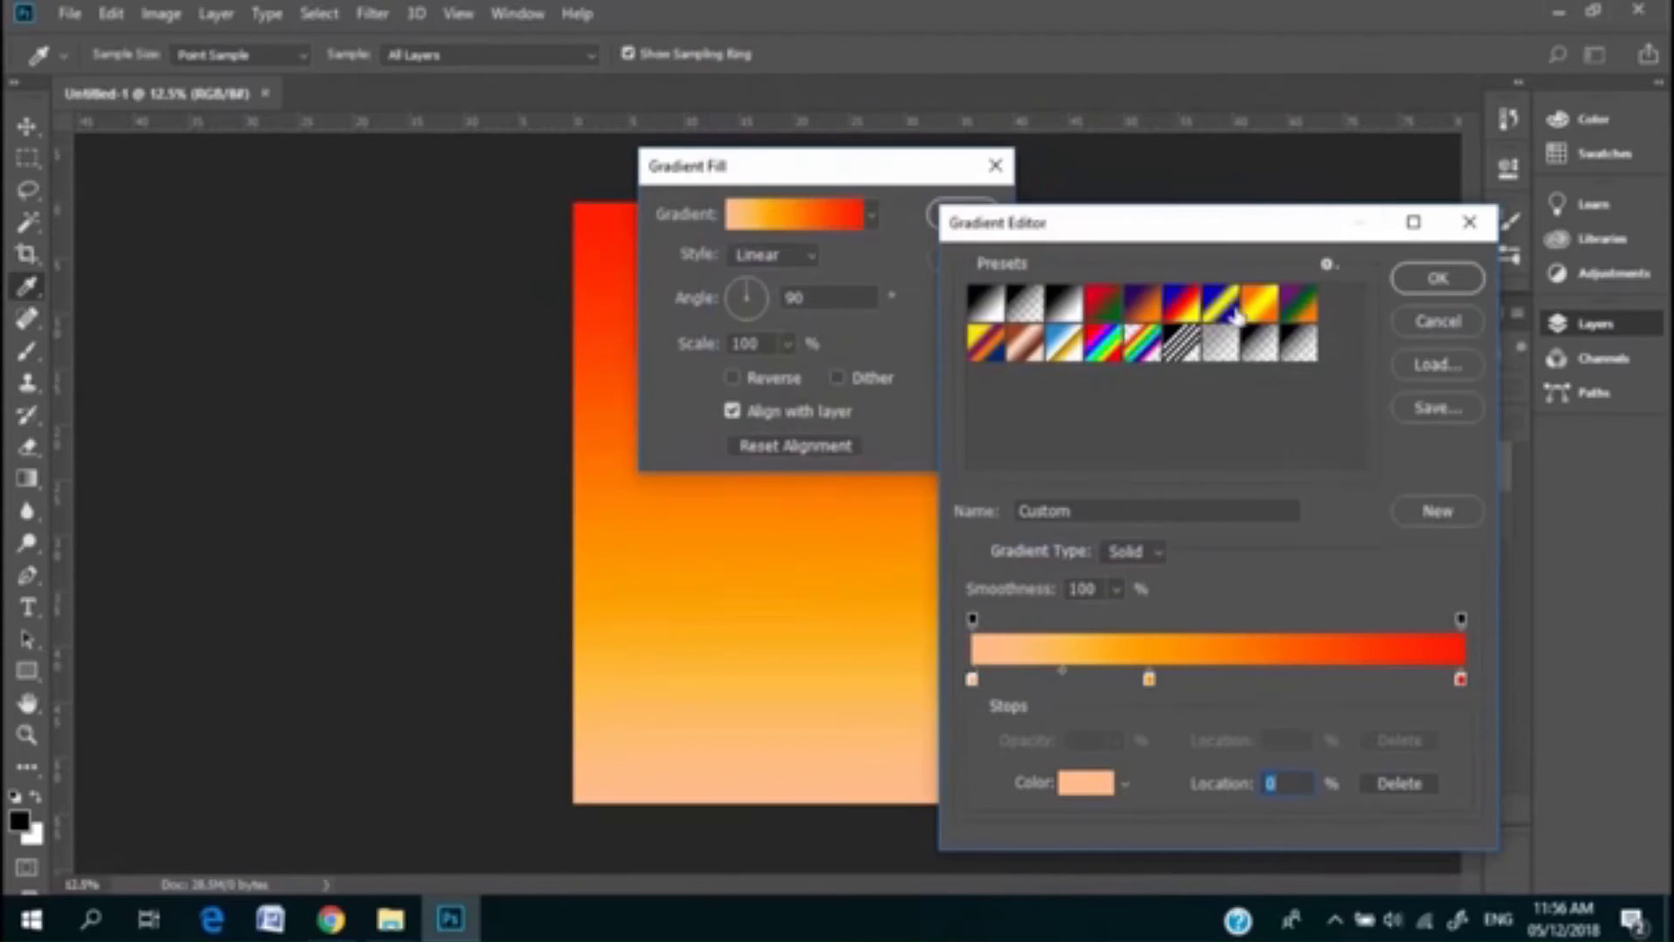
click(1087, 783)
click(1033, 128)
drag(1080, 419, 1076, 399)
click(1280, 159)
Step: Accept the custom peach-orange-red gradient and apply the fill layer with the Radial style
click(1412, 281)
click(775, 255)
click(763, 292)
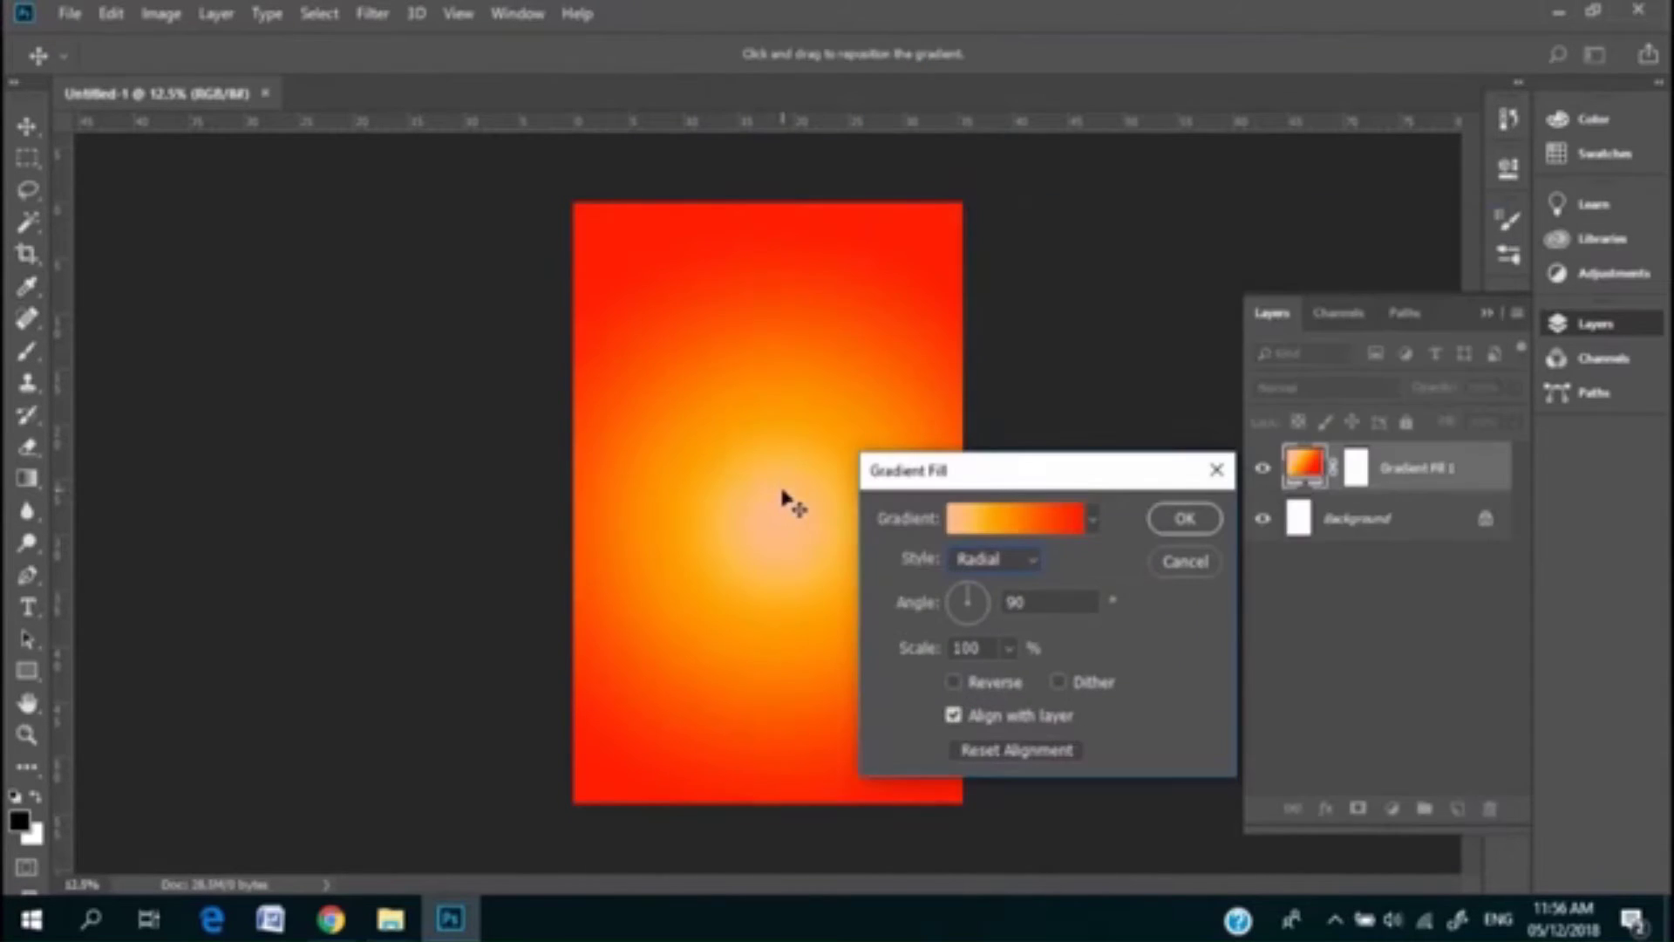
click(1186, 516)
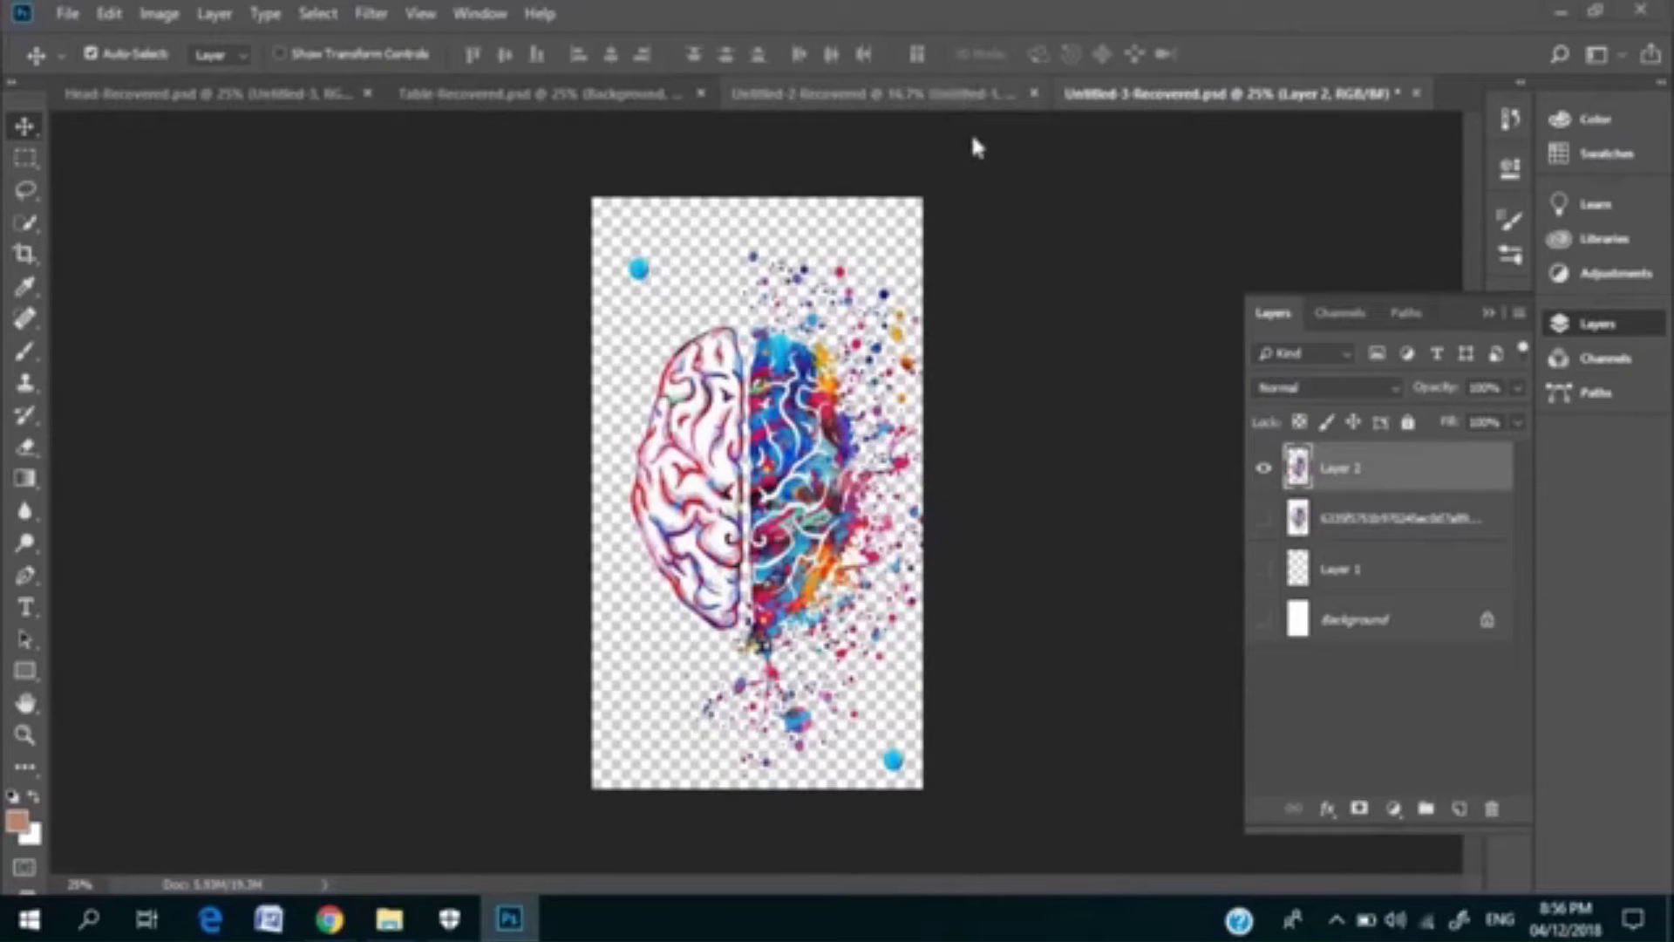
Step: Place the Head image at the poster's bottom centre and the social_3-512 Facebook icon, scaled down, left of the neck
click(291, 94)
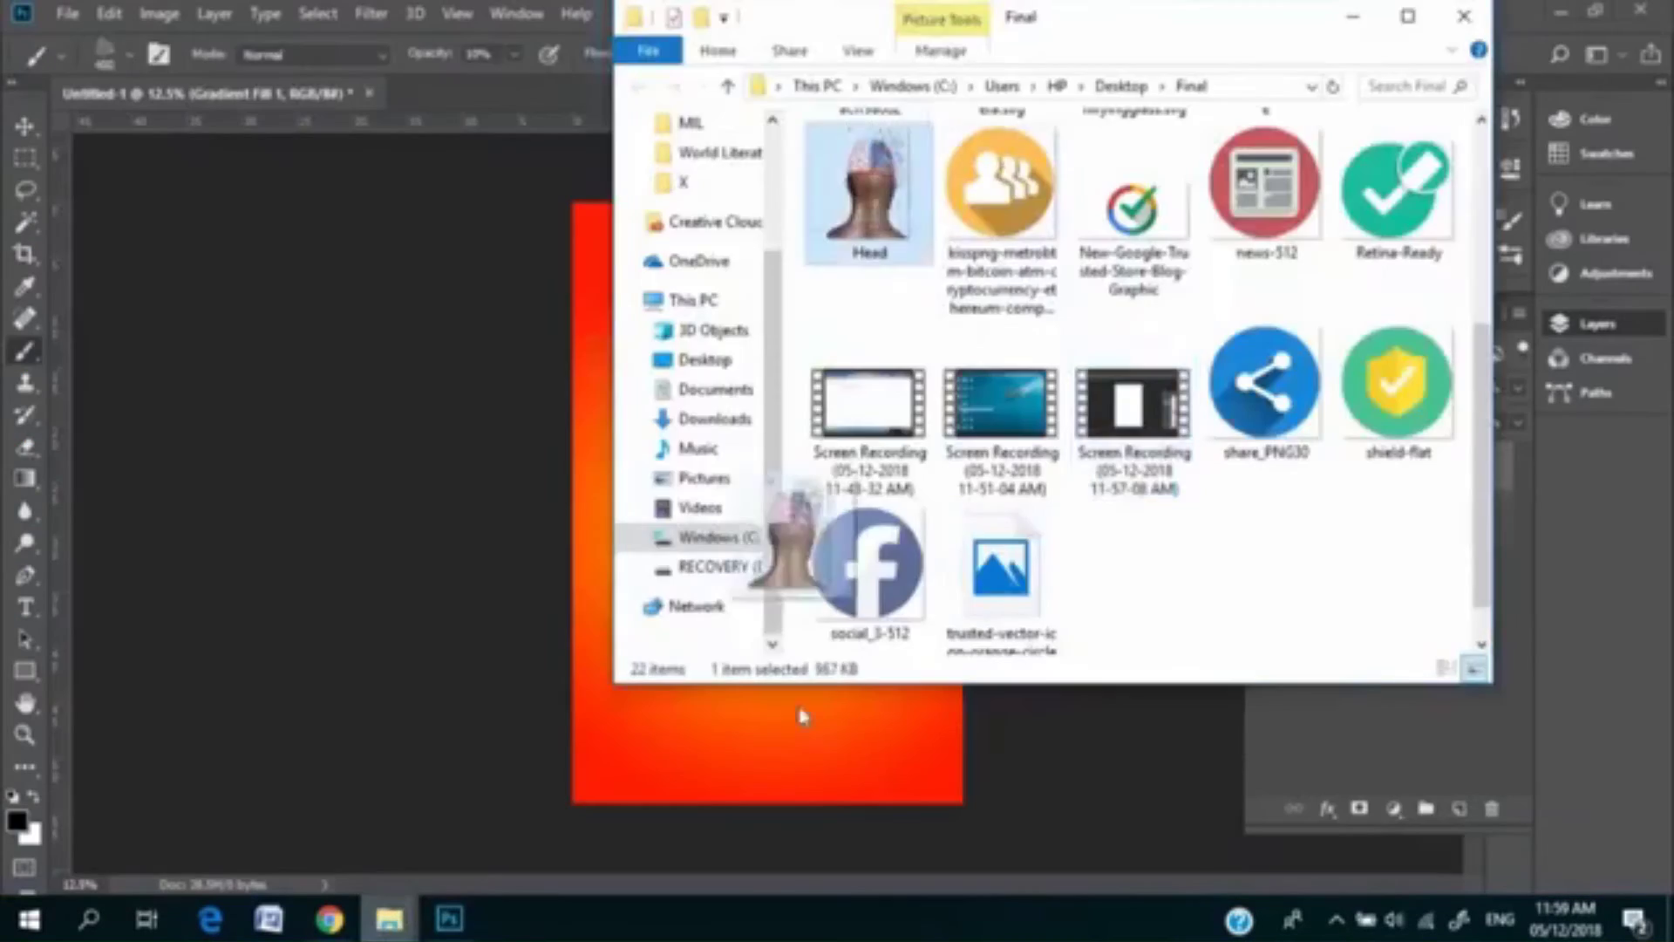
drag(796, 709, 904, 422)
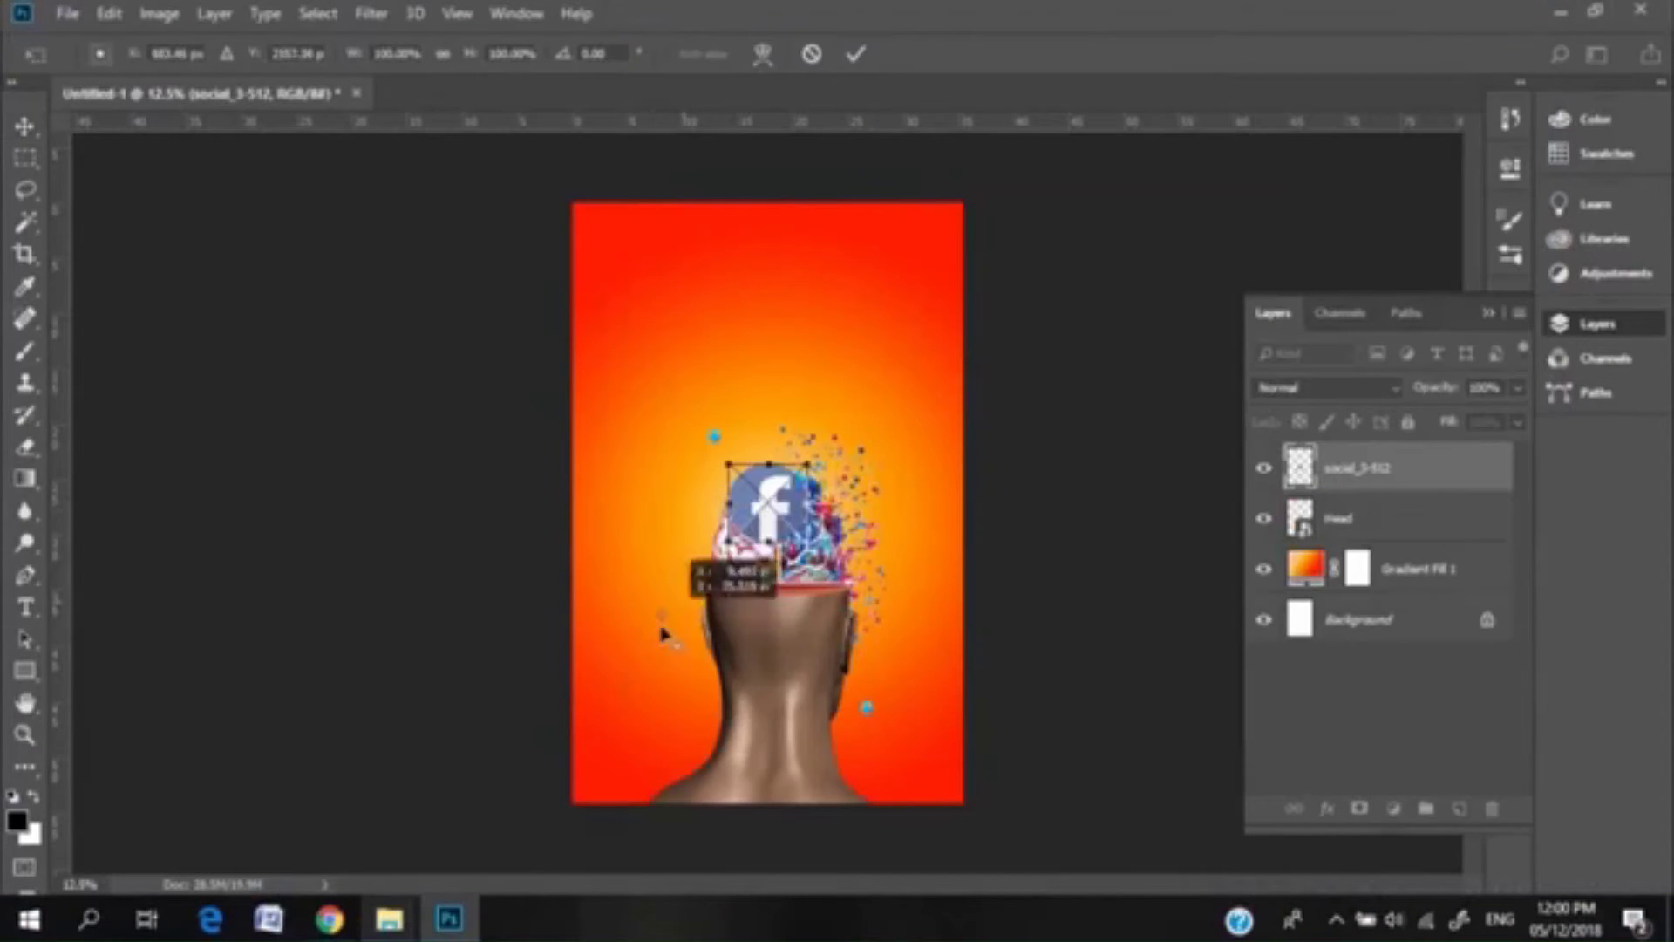
drag(663, 633, 635, 691)
key(Return)
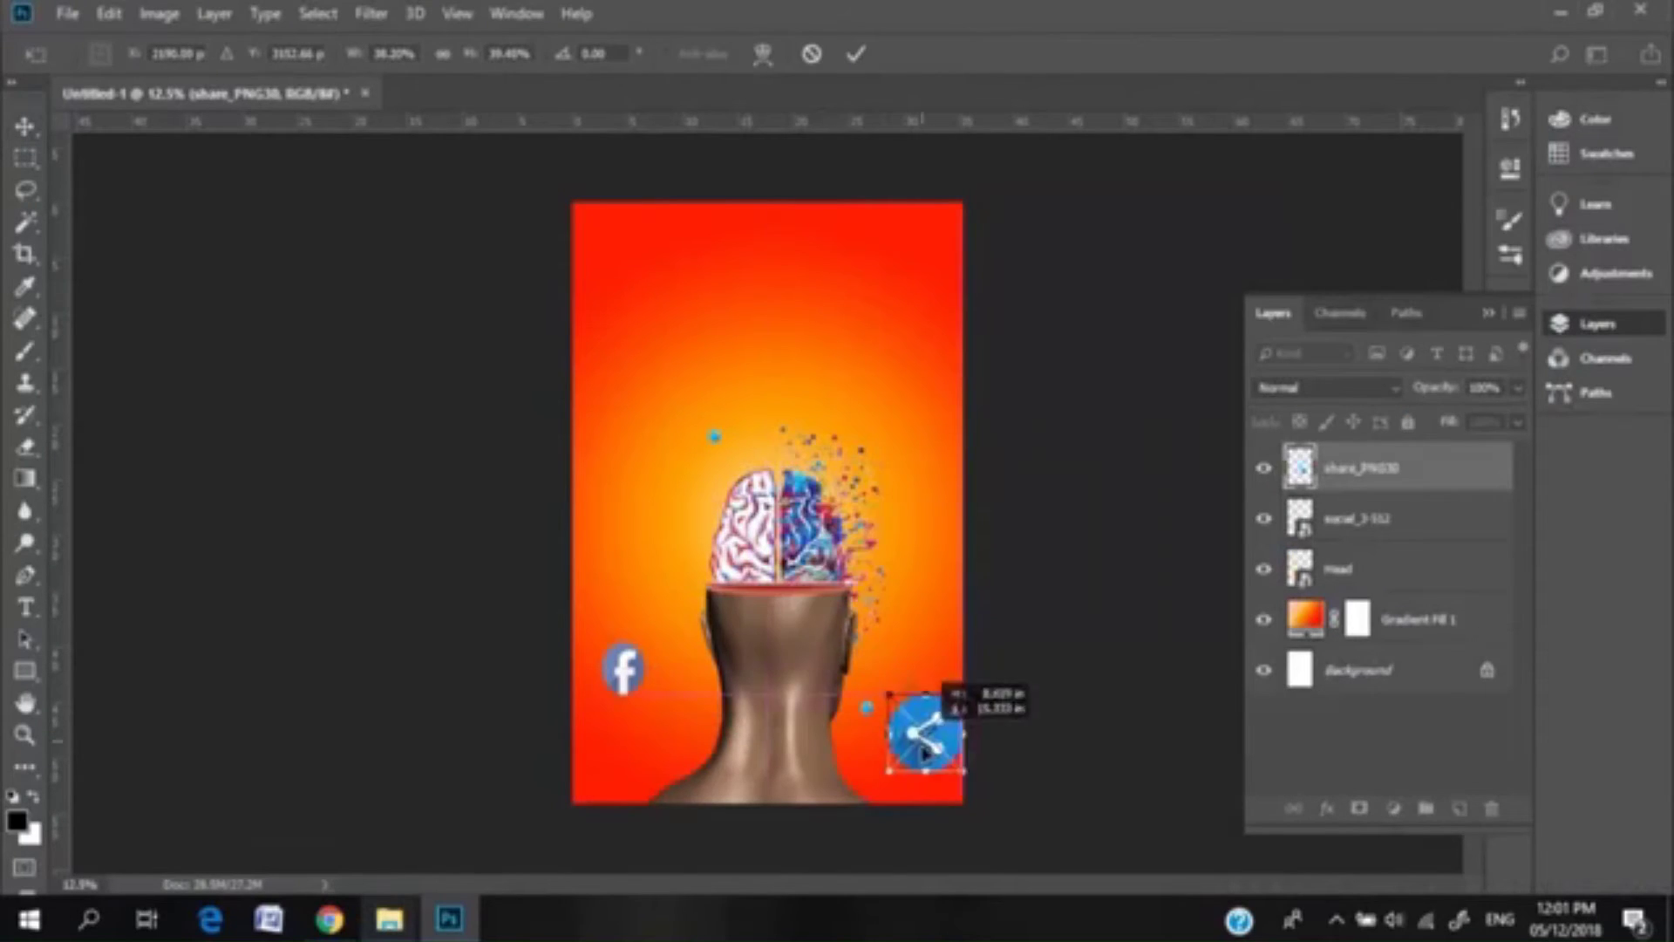
Step: Place the shield-flat icon right of the brain and the news-512 icon above the Facebook icon
click(388, 918)
click(1458, 384)
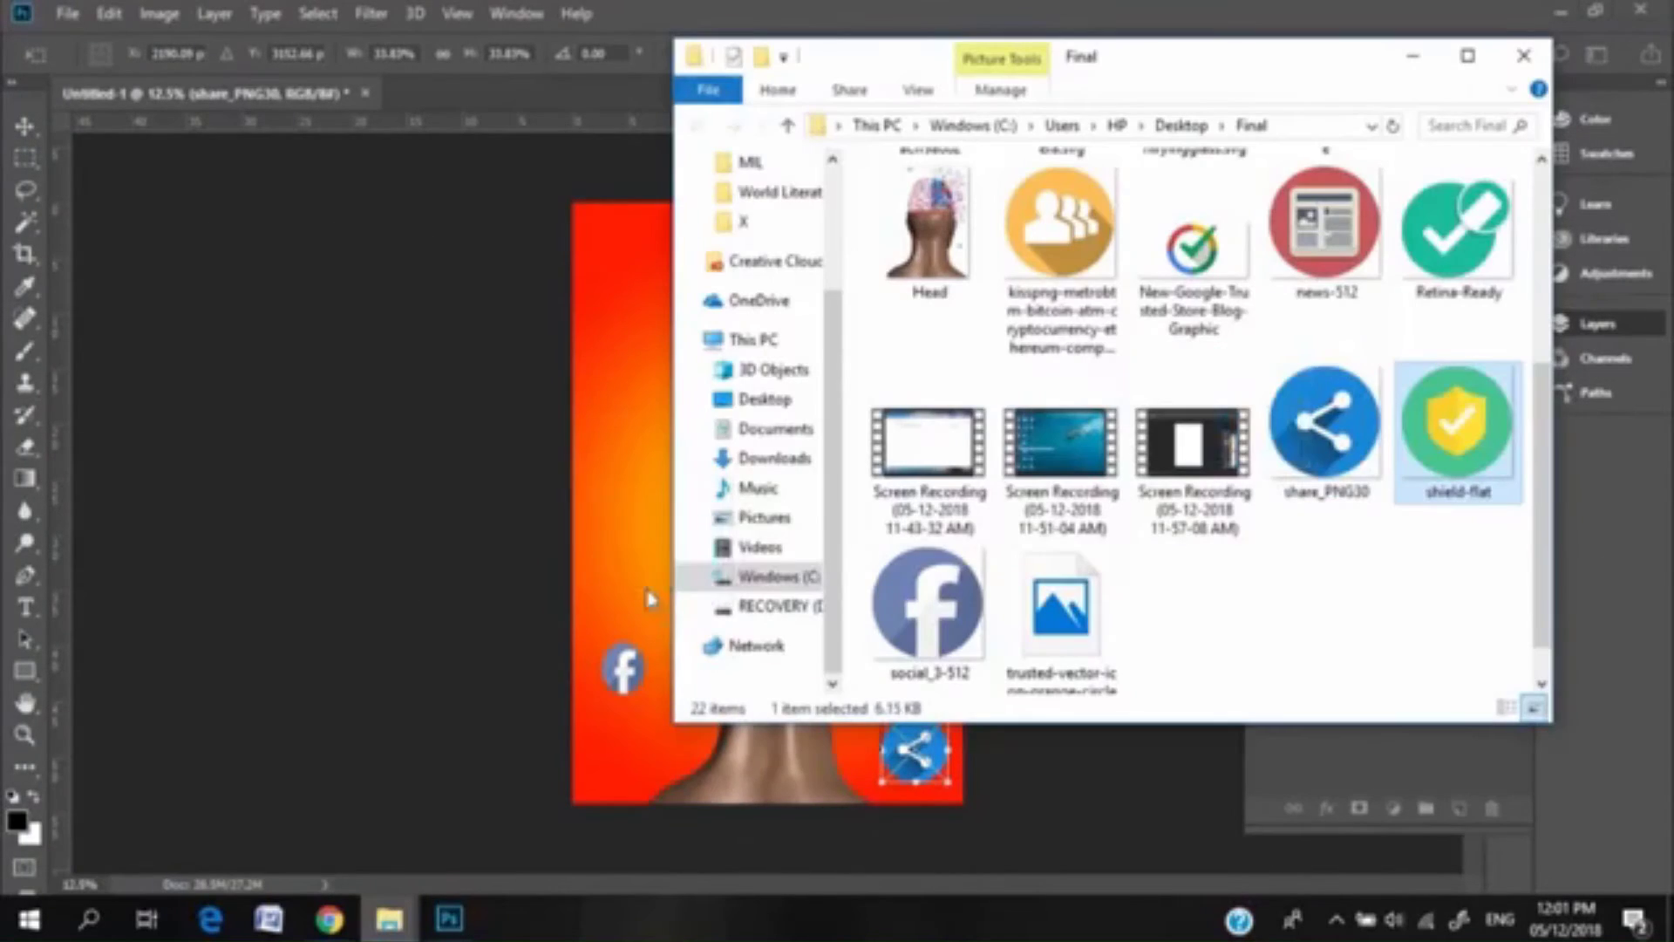
drag(1457, 384, 810, 762)
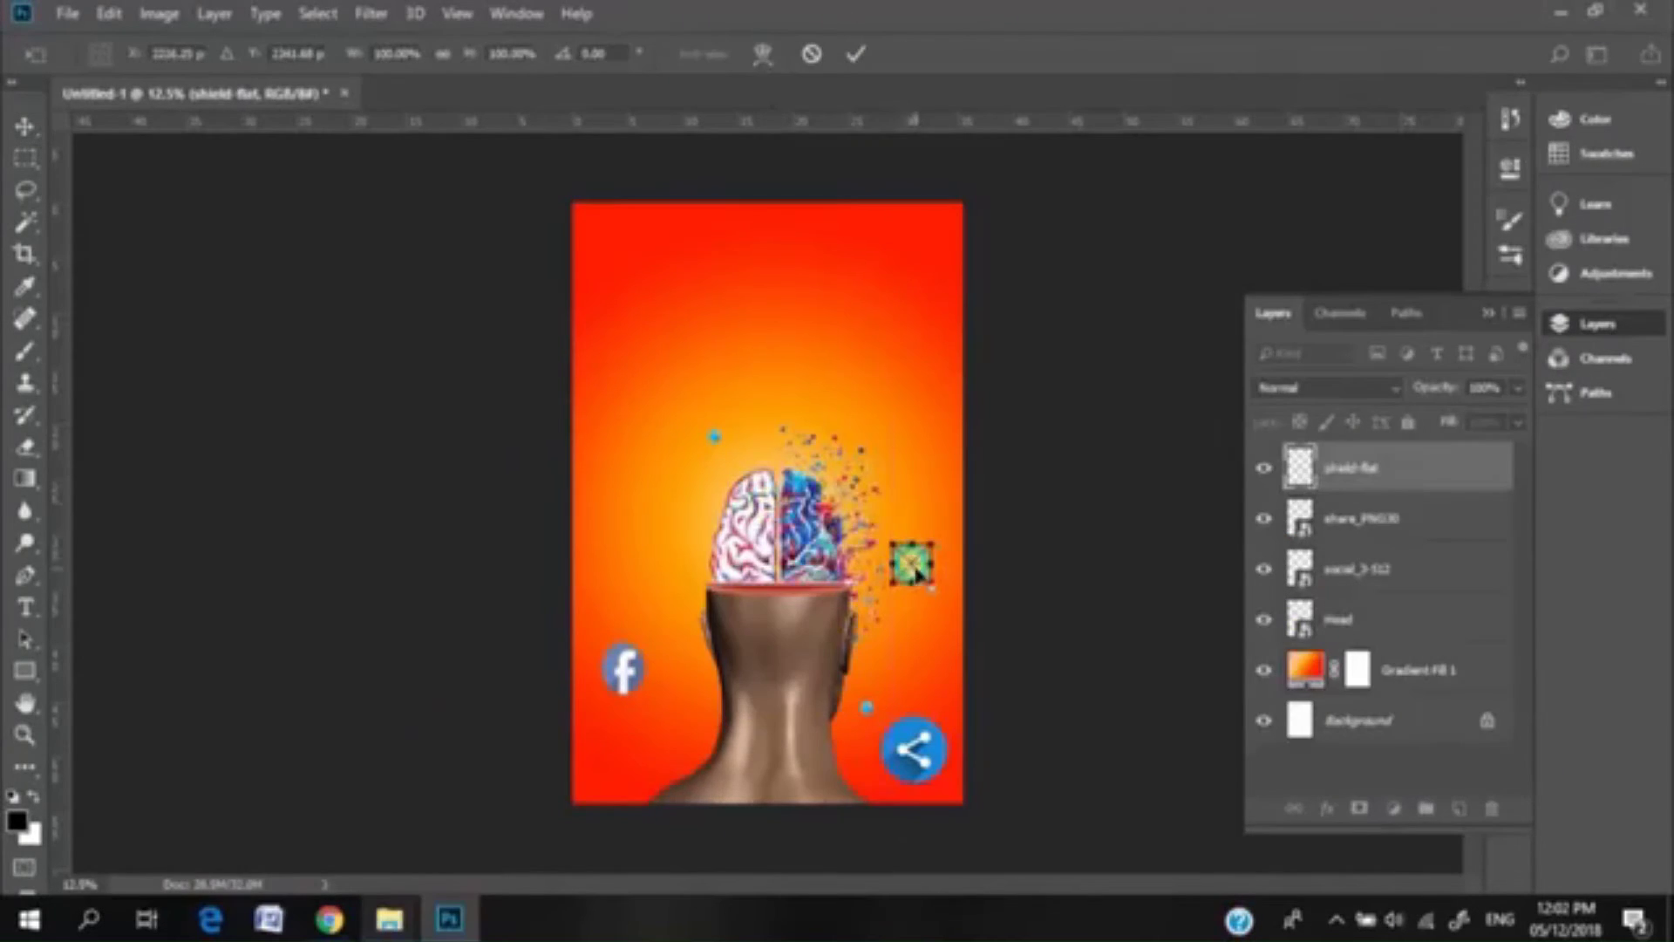
drag(1325, 197, 628, 571)
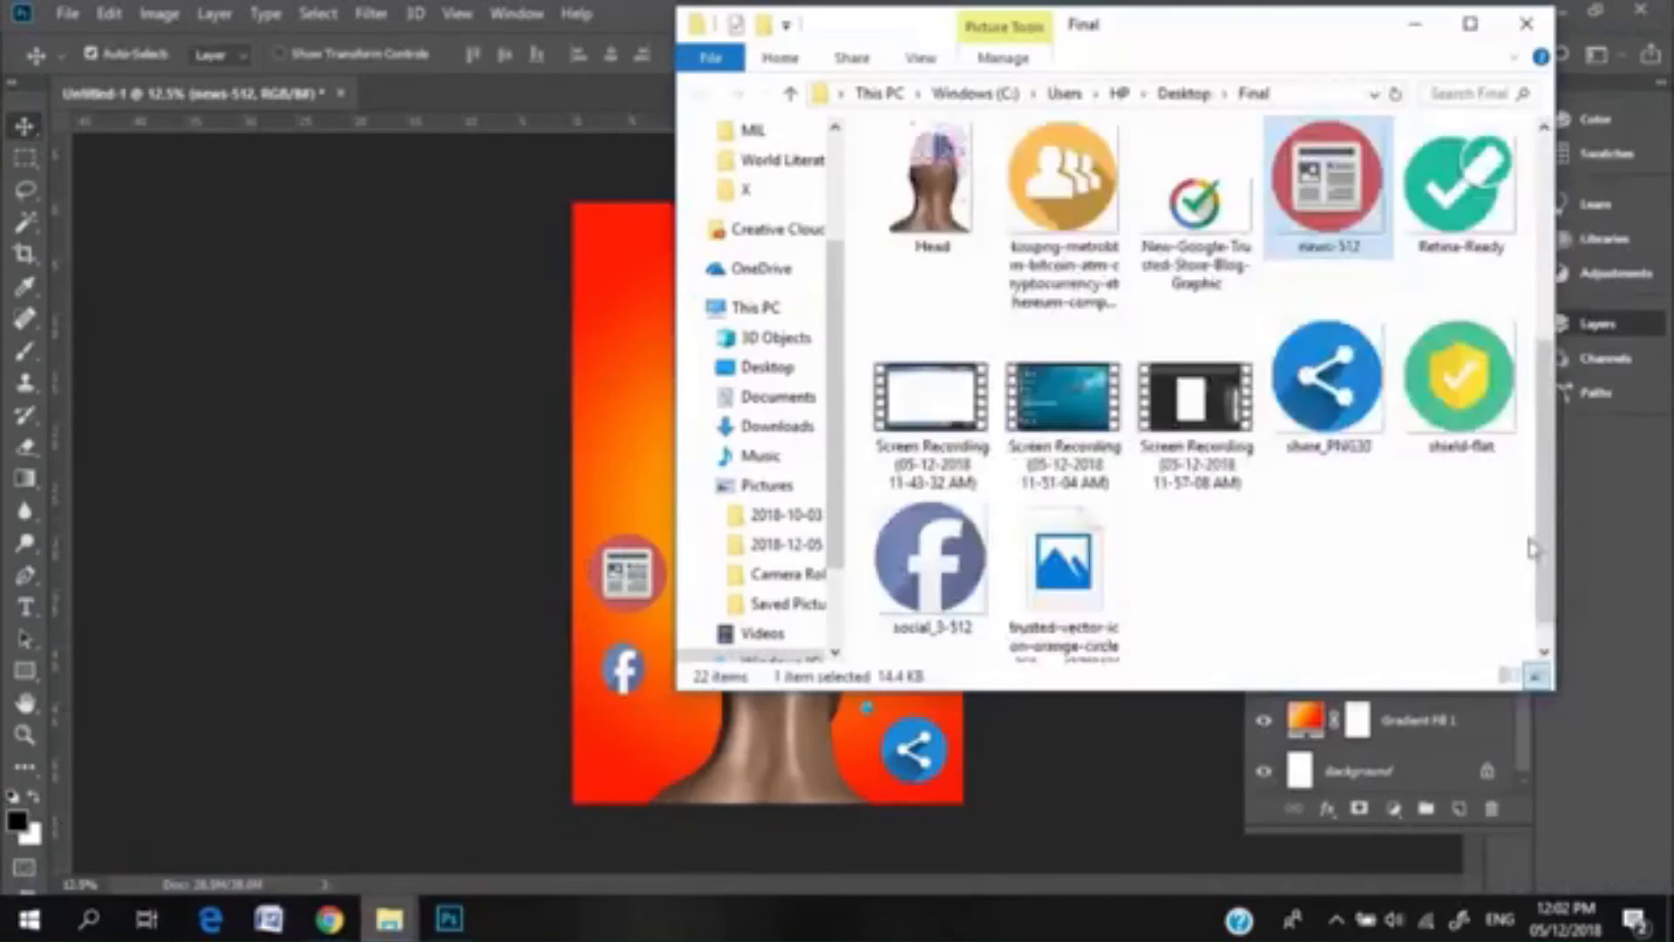
Step: Place the orange people icon above the shield icon and the padlock security icon at the brain's upper left
scroll(1149, 323, up, 4)
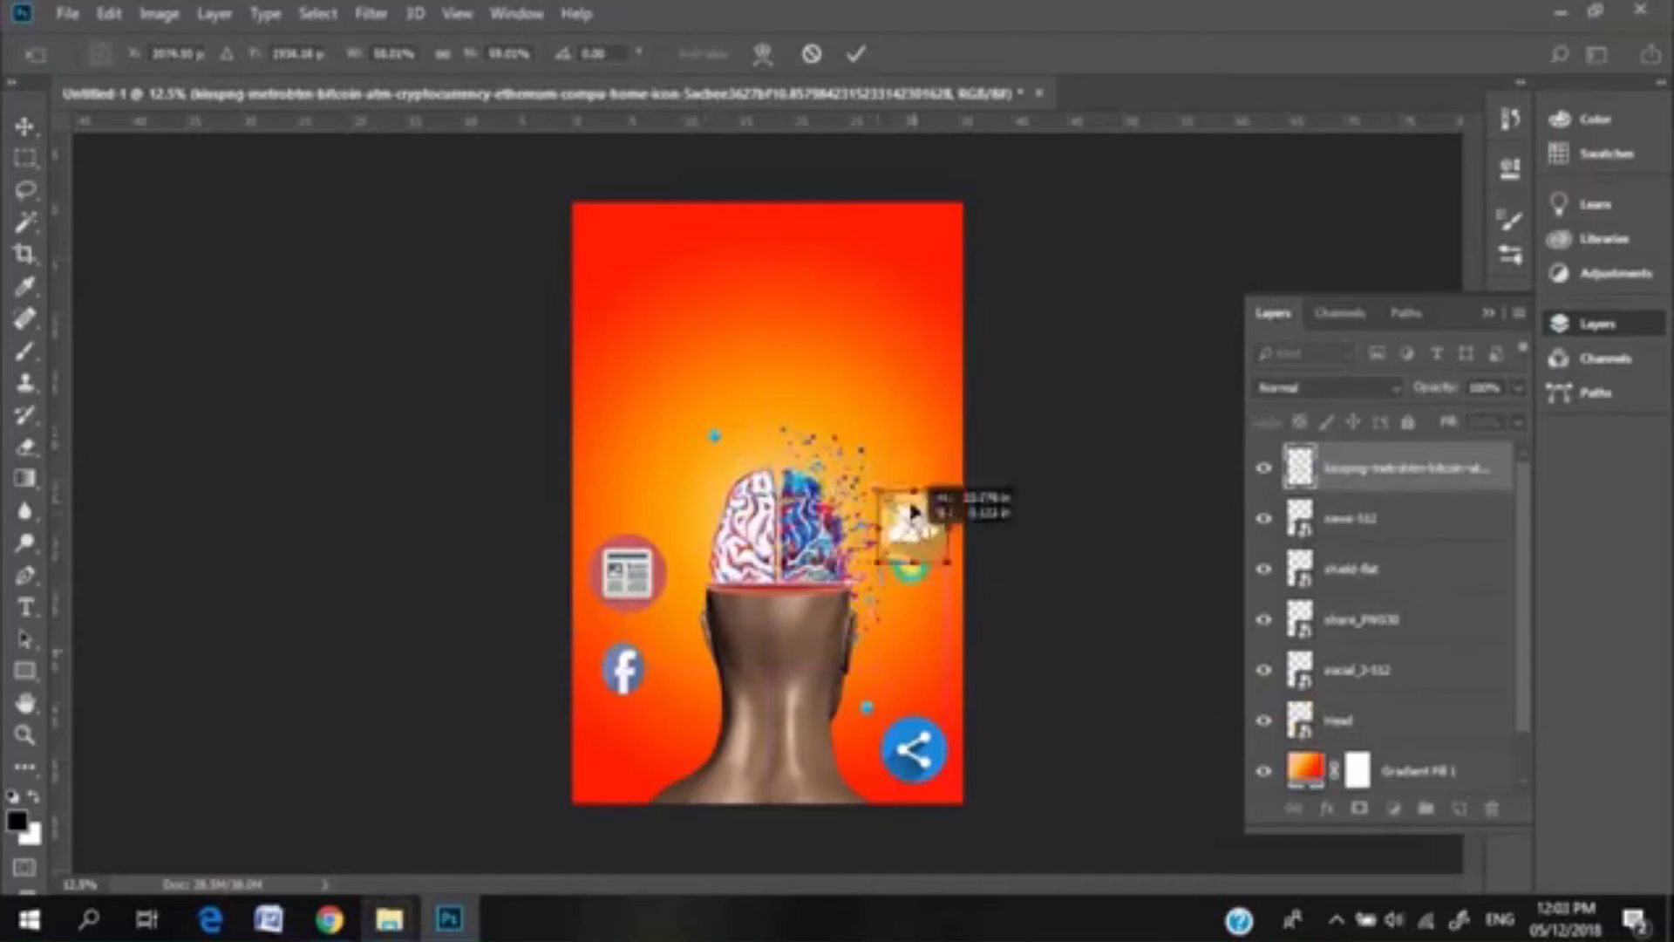
drag(912, 510, 916, 445)
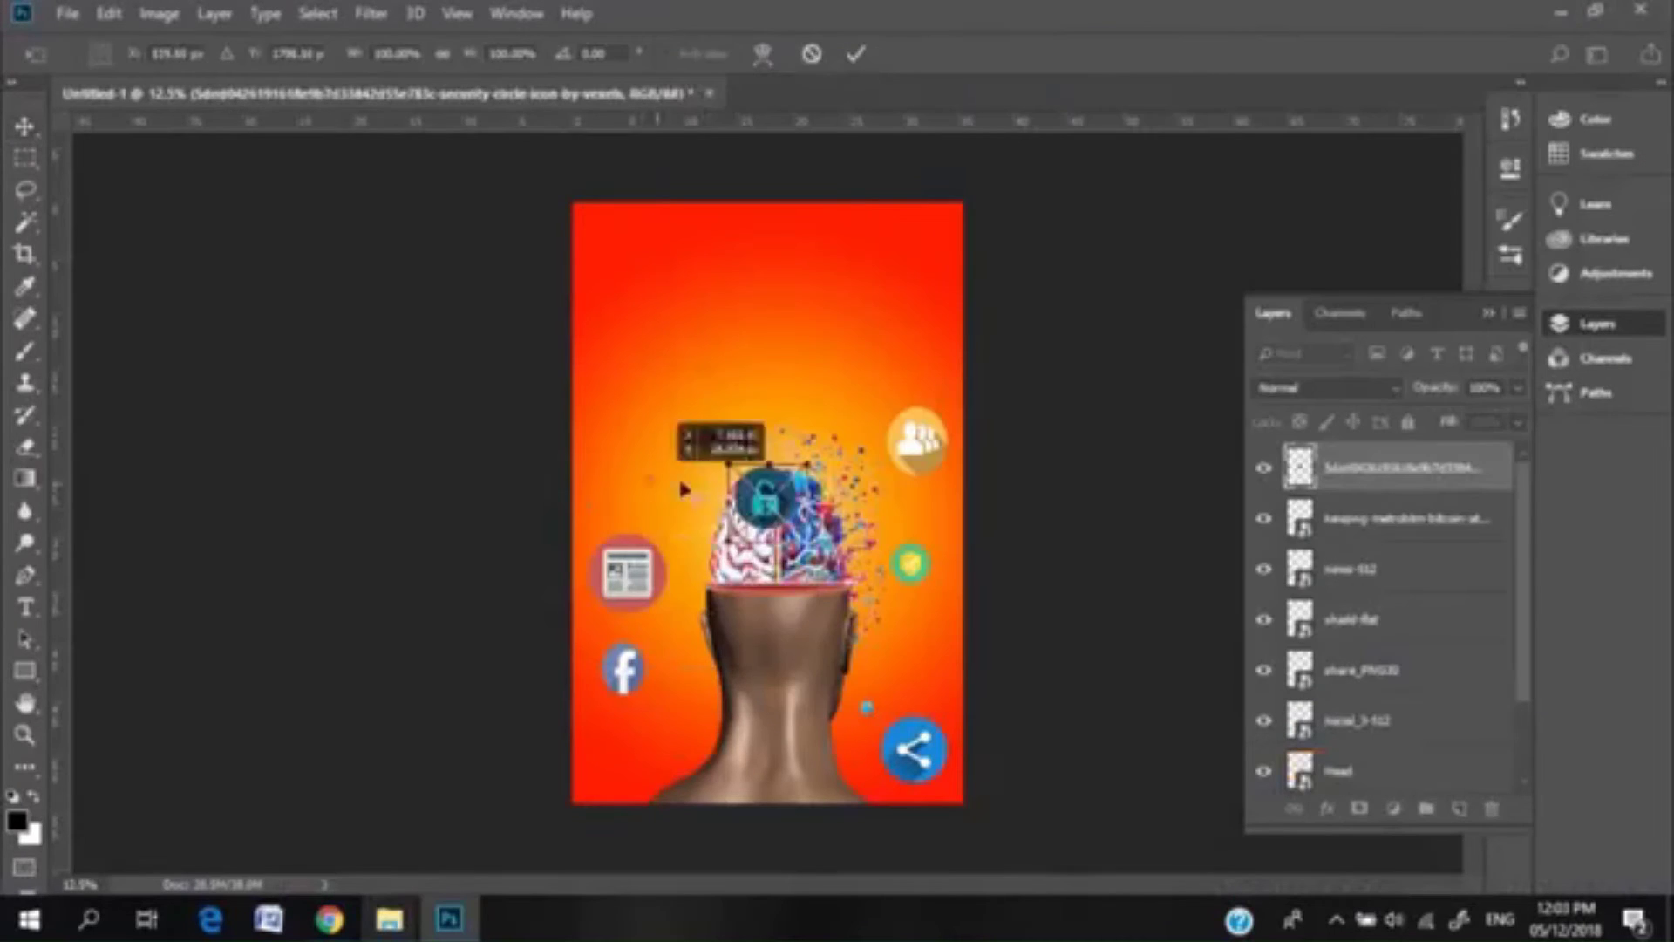
drag(767, 493, 681, 476)
key(Return)
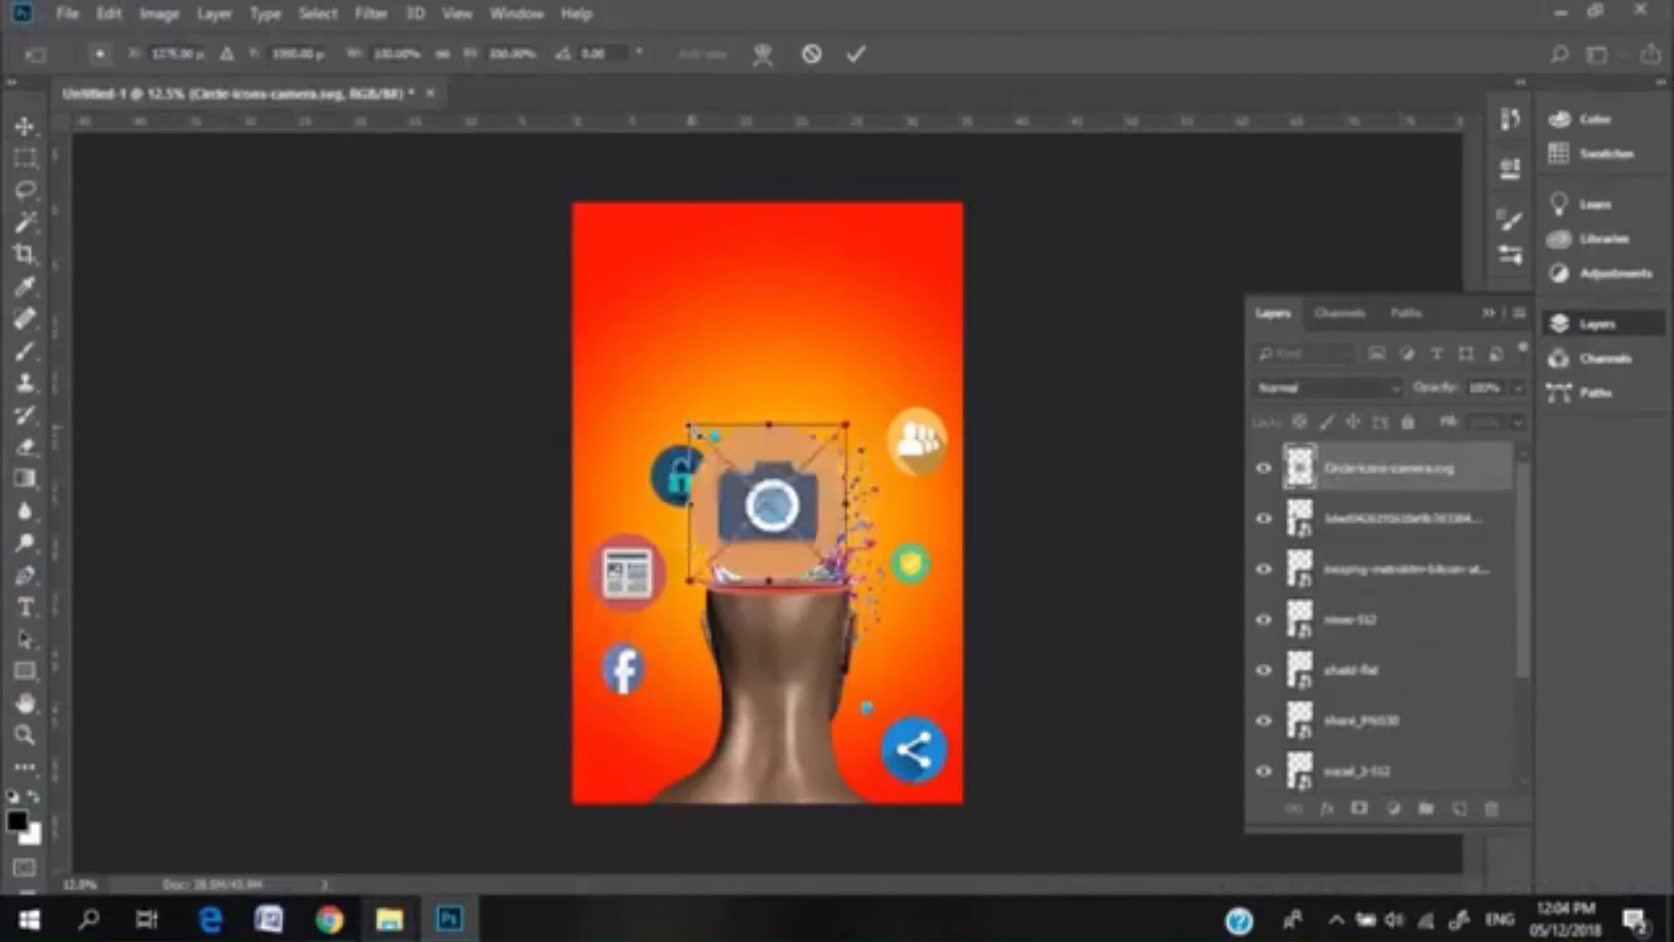
Step: Place the Circle-icons-camera icon, scaled down, below the Facebook icon and the Click-PNG-Picture hand between the shield and share icons
drag(766, 505, 673, 719)
key(Return)
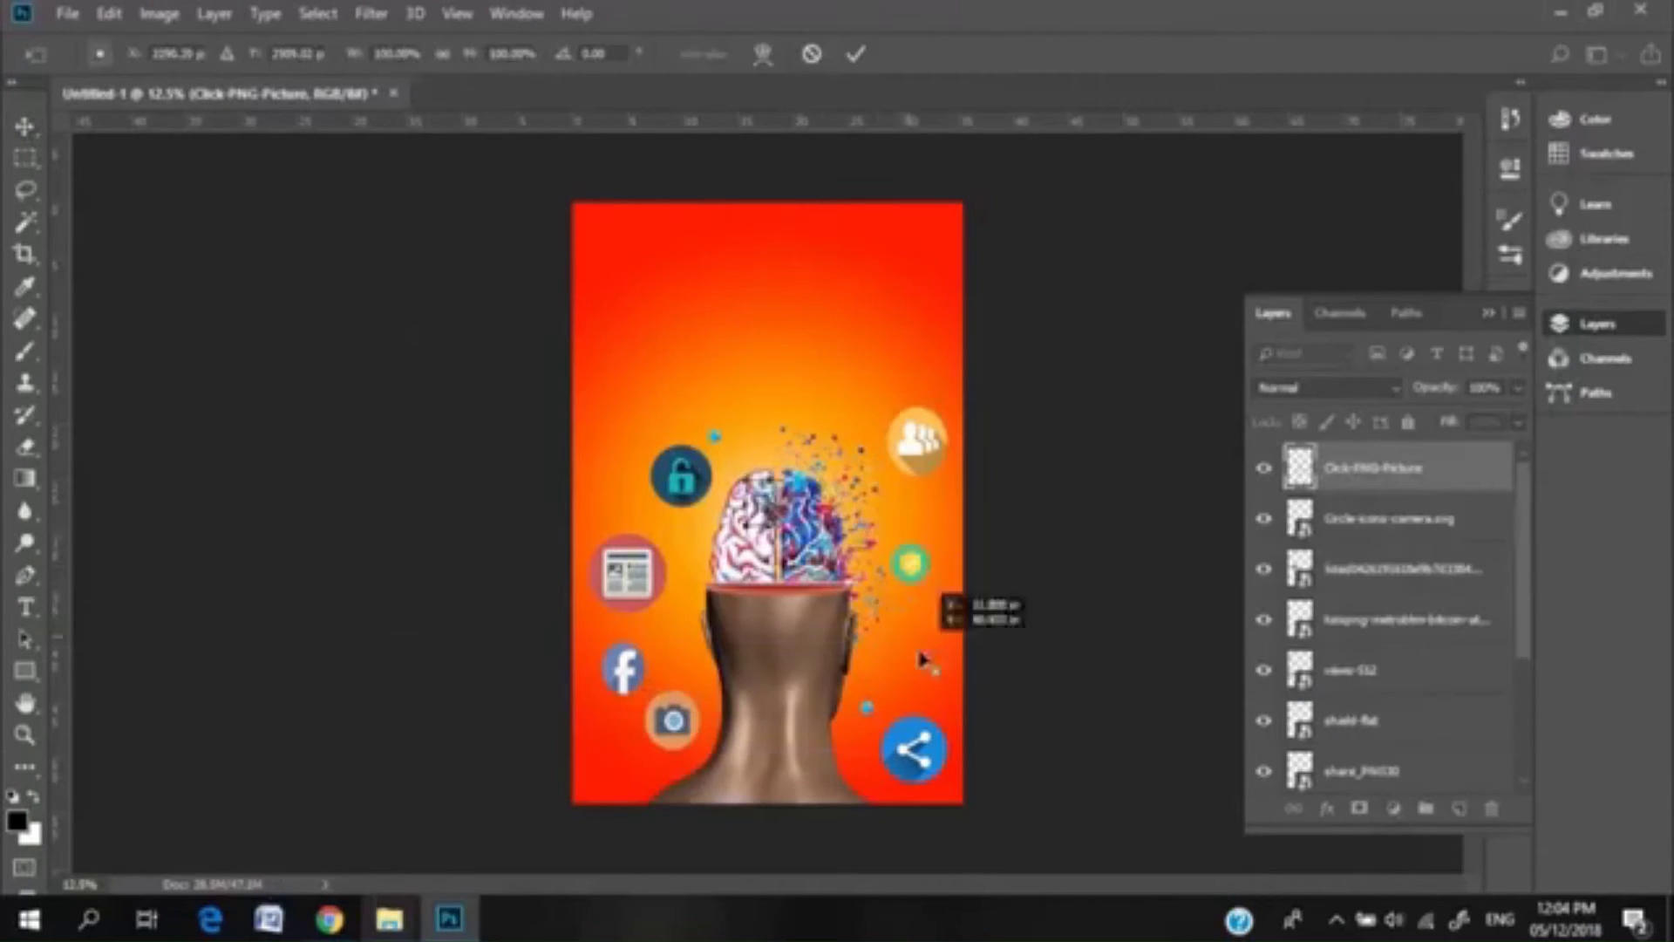
drag(946, 610, 924, 650)
key(Return)
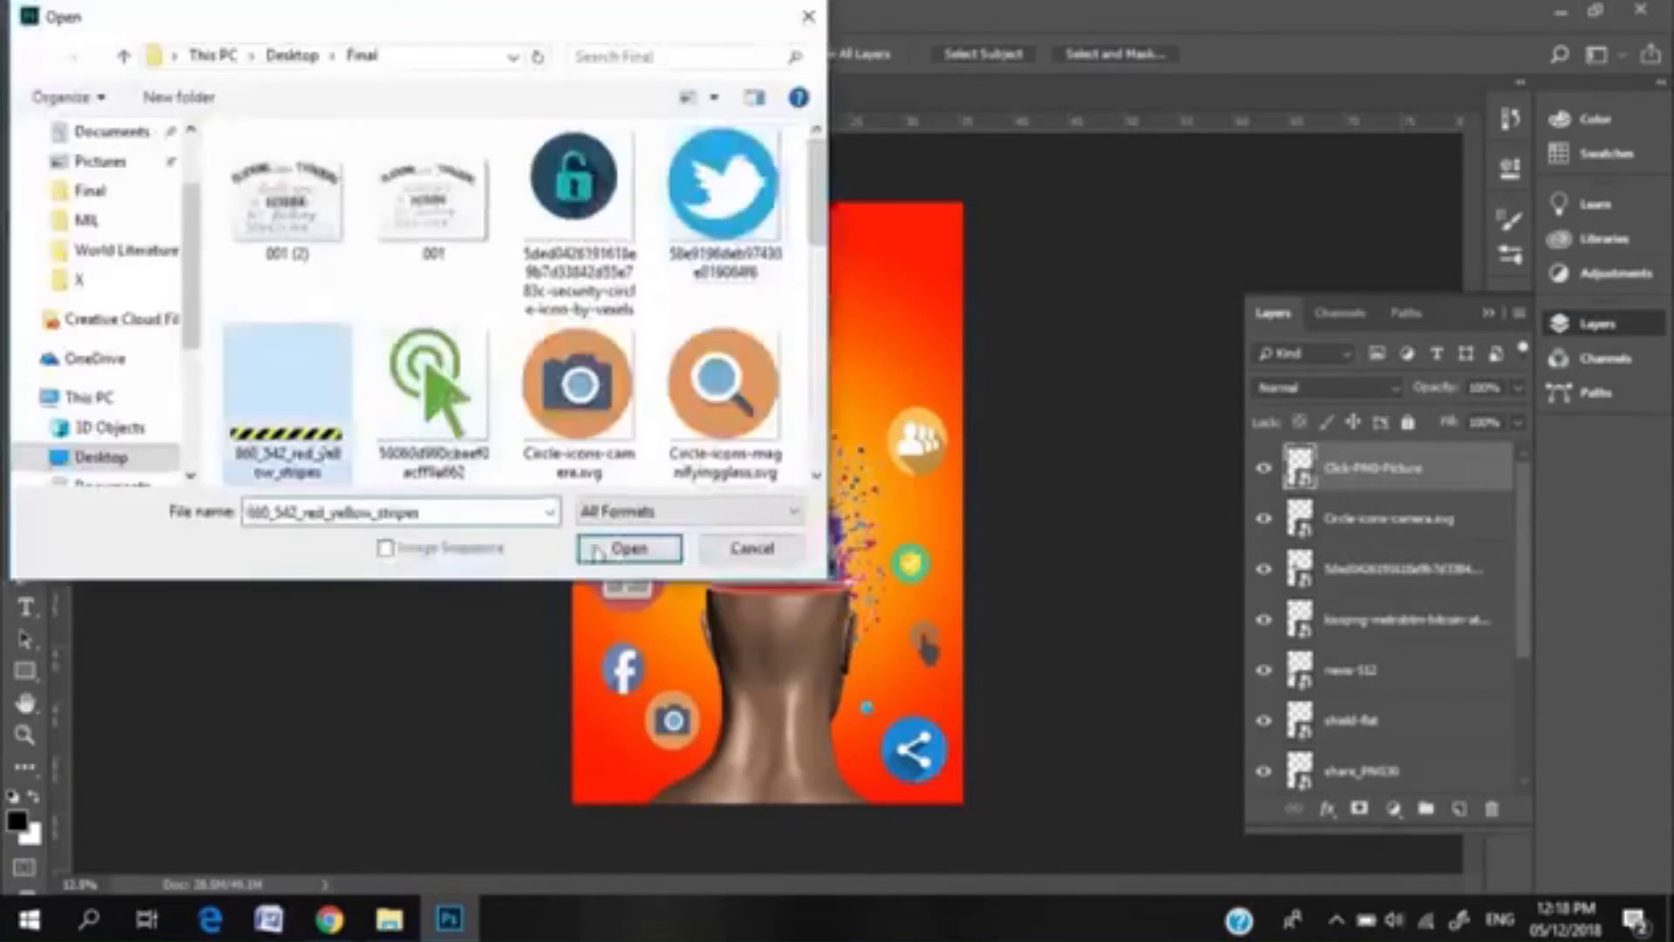
Step: Open the 860_542_red_yellow_stripes image and make a rectangular selection of the horizontal band along its middle
key(Return)
key(ctrl+minus)
key(m)
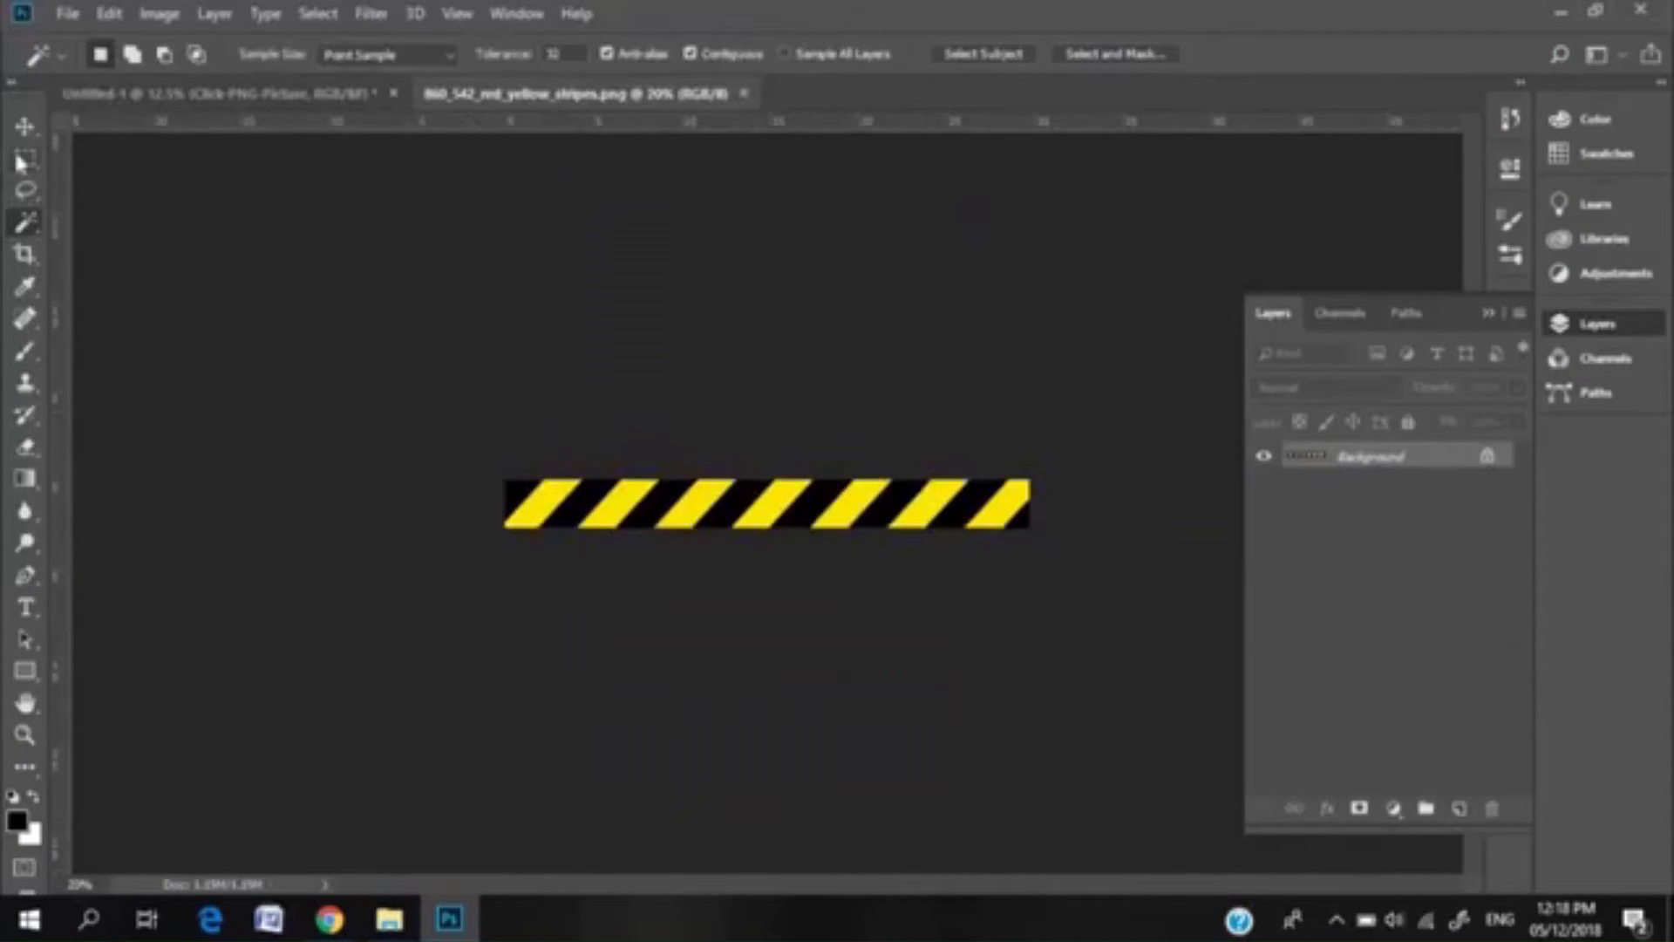
drag(1032, 516, 1033, 516)
Step: Set the foreground colour to bright yellow and fill the selected middle band with it
click(18, 820)
click(1072, 390)
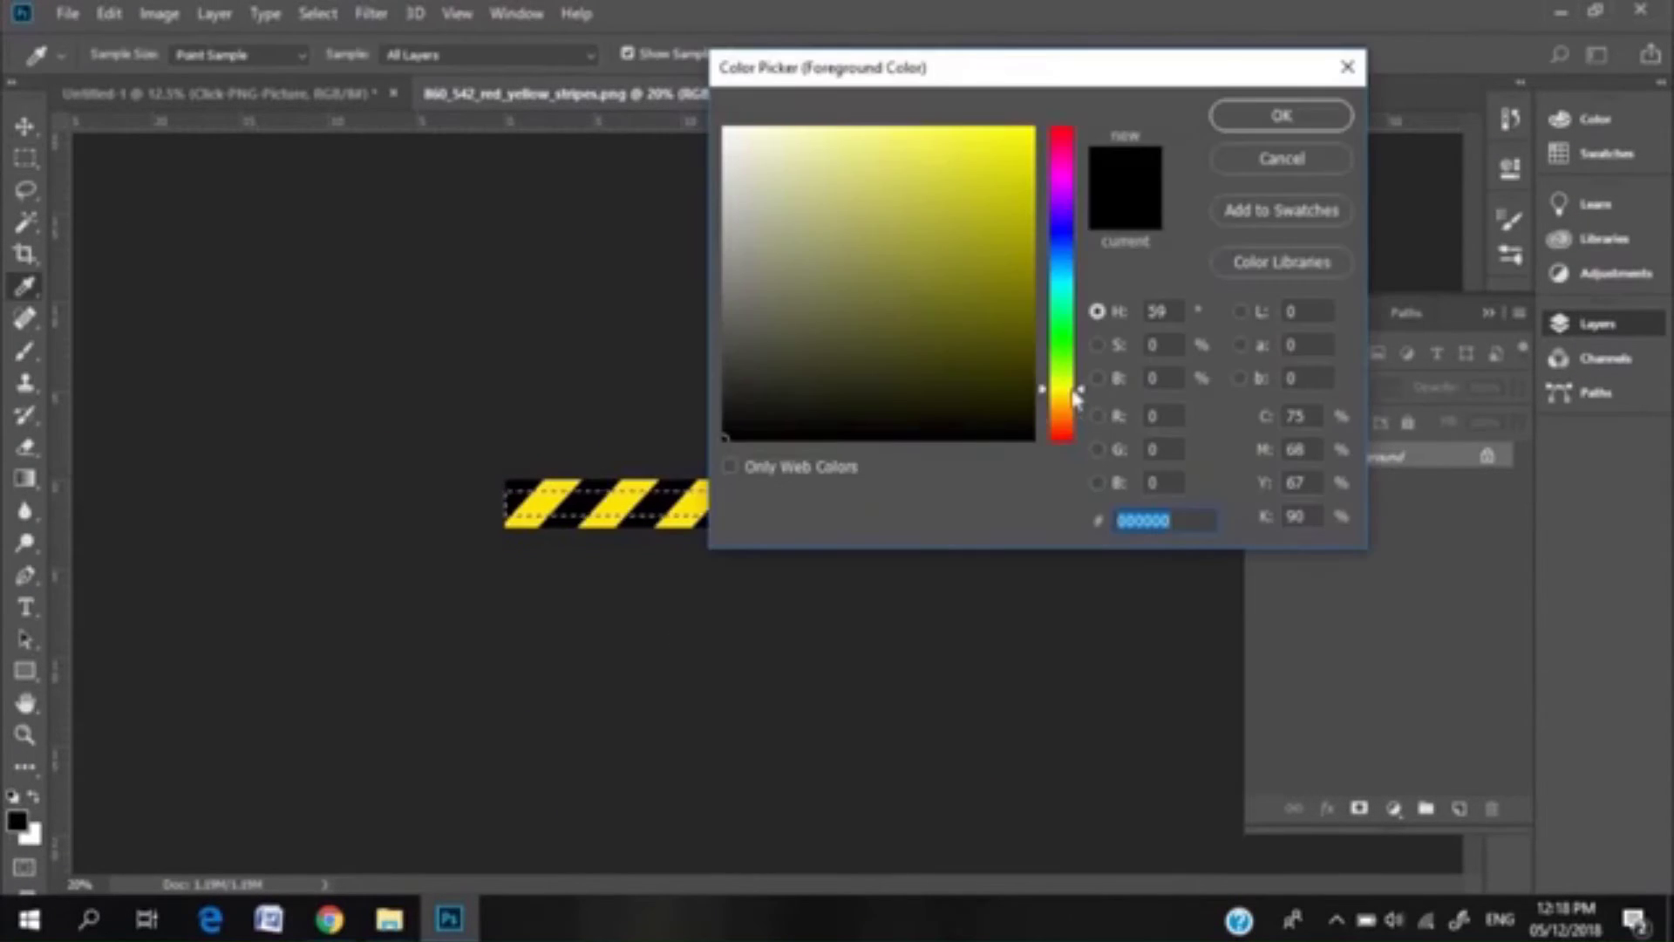
click(1035, 130)
click(1253, 124)
key(alt+BackSpace)
Step: Add the text "THINK BEFORE YOU CLICK" on the yellow band and colour it black
key(ctrl+plus)
click(25, 607)
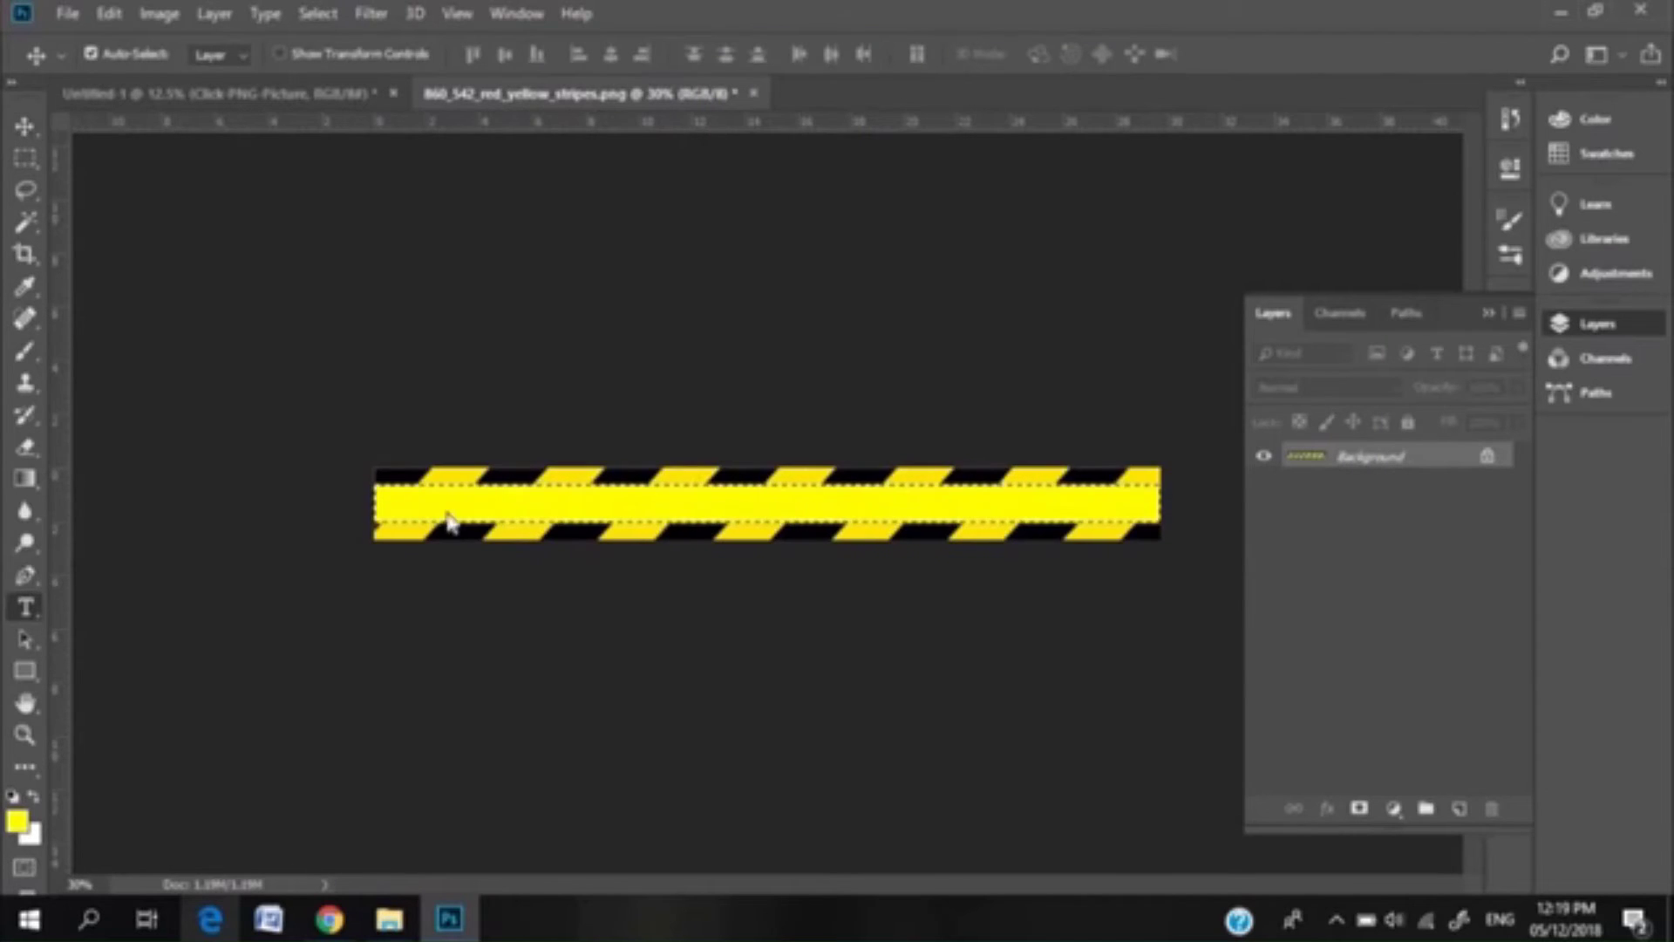
click(411, 506)
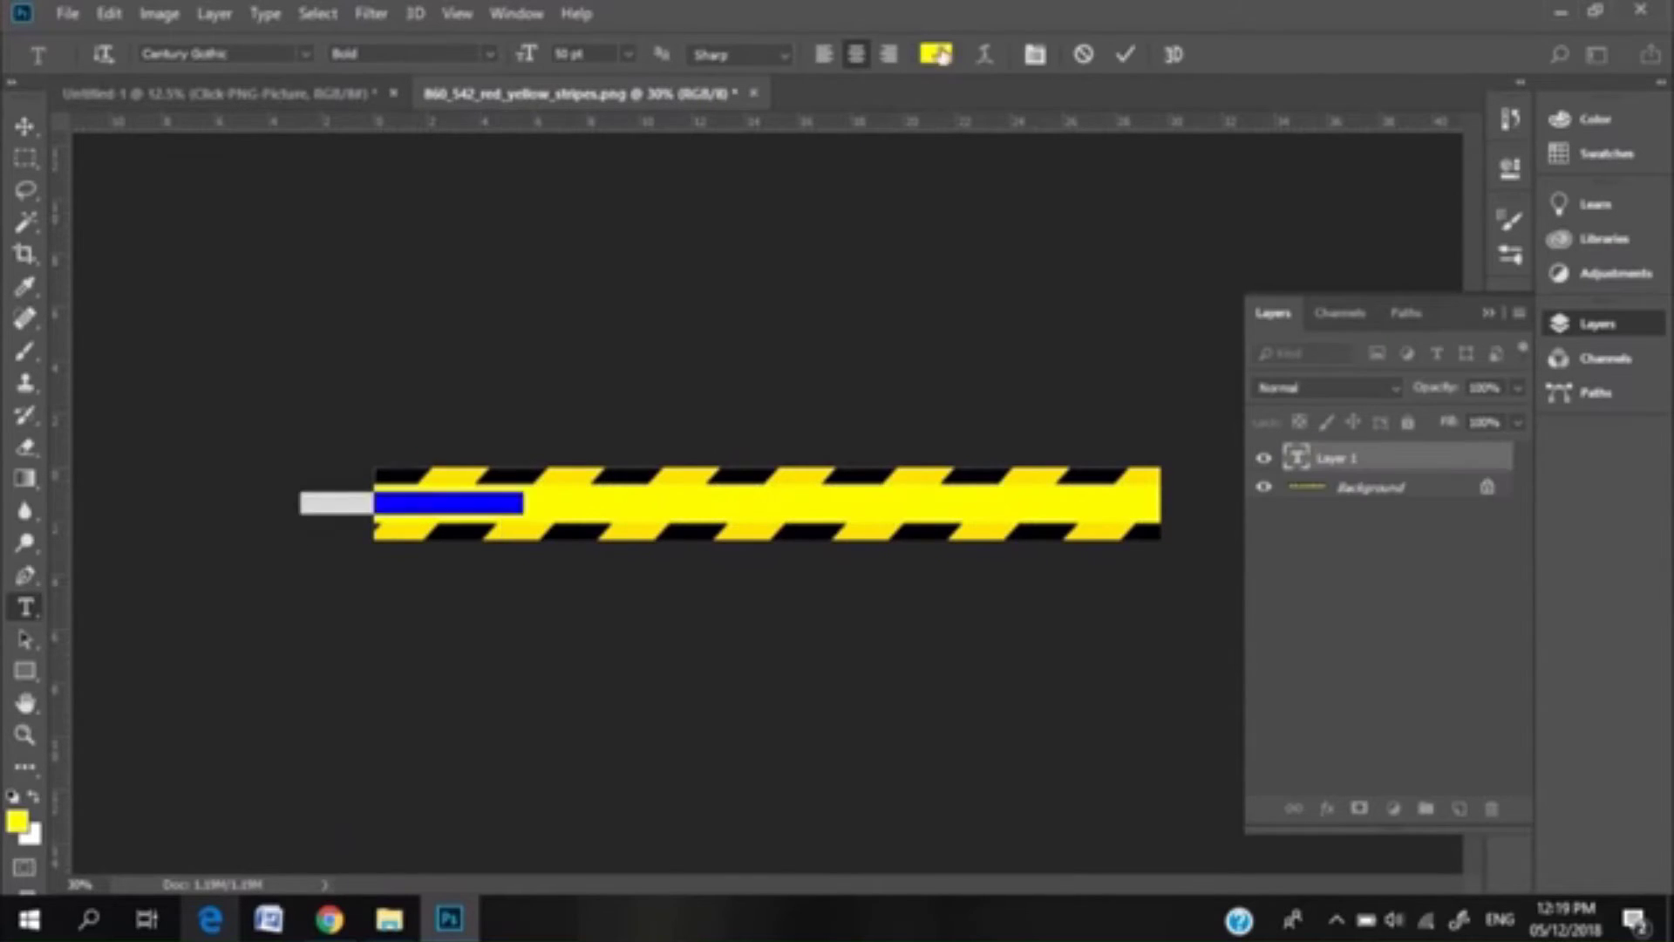
click(941, 54)
click(717, 422)
click(1261, 113)
click(307, 53)
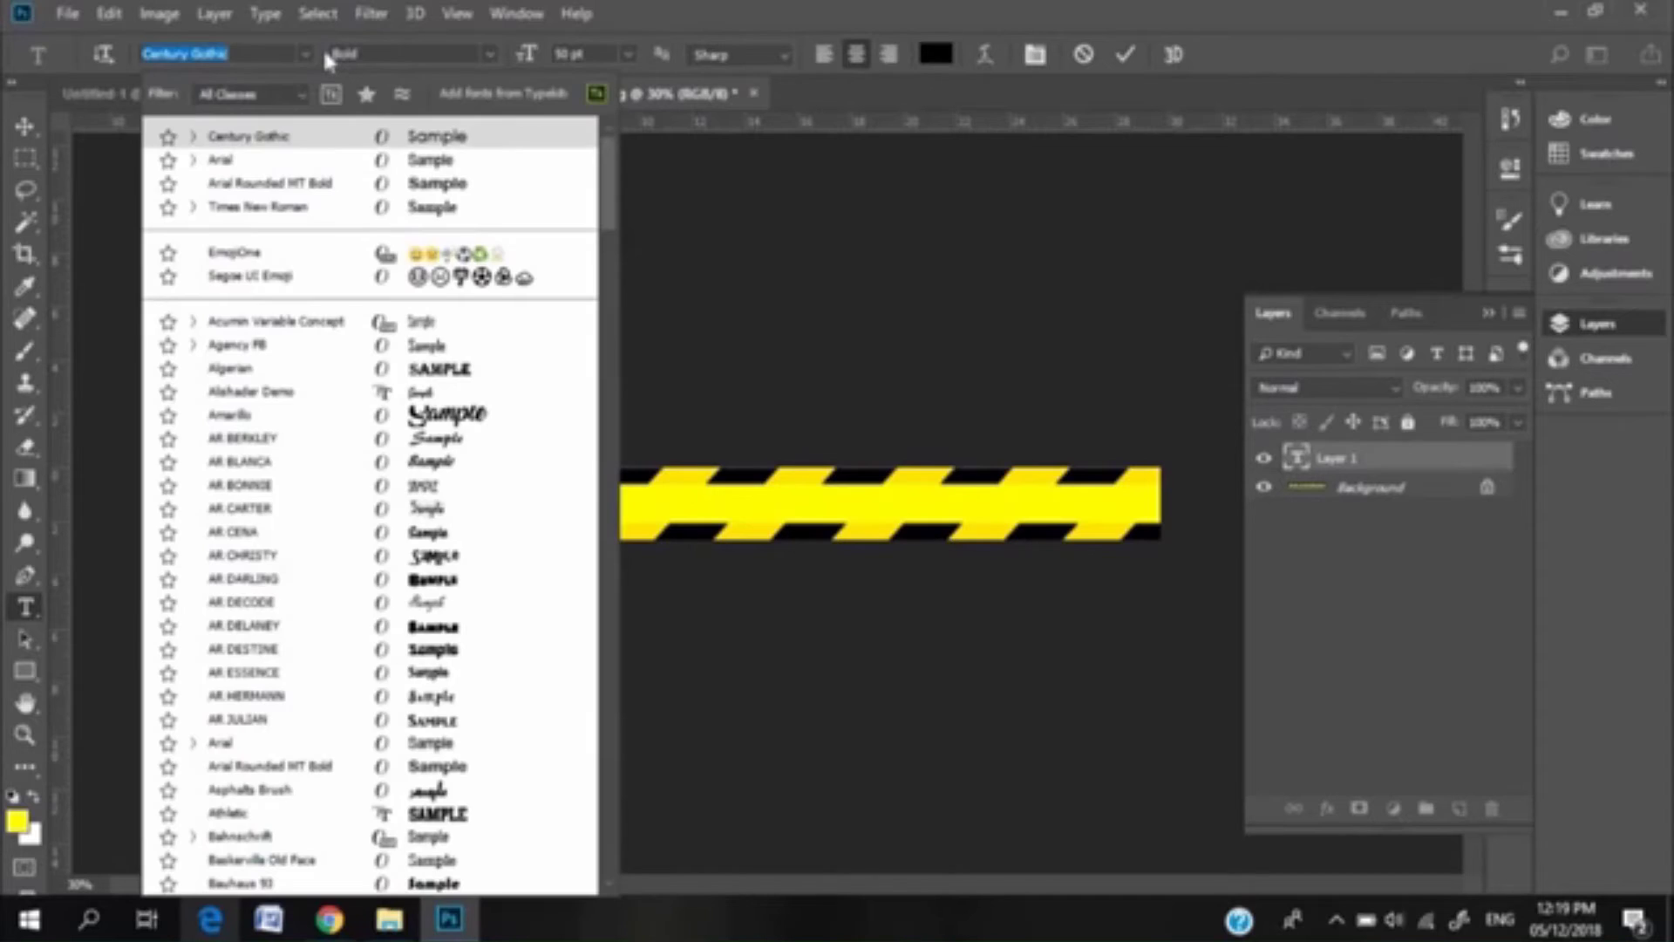
scroll(608, 262, down, 4)
click(422, 459)
Step: Set the banner text's font to Arial Rounded MT Bold and its size to 60 pt
click(307, 54)
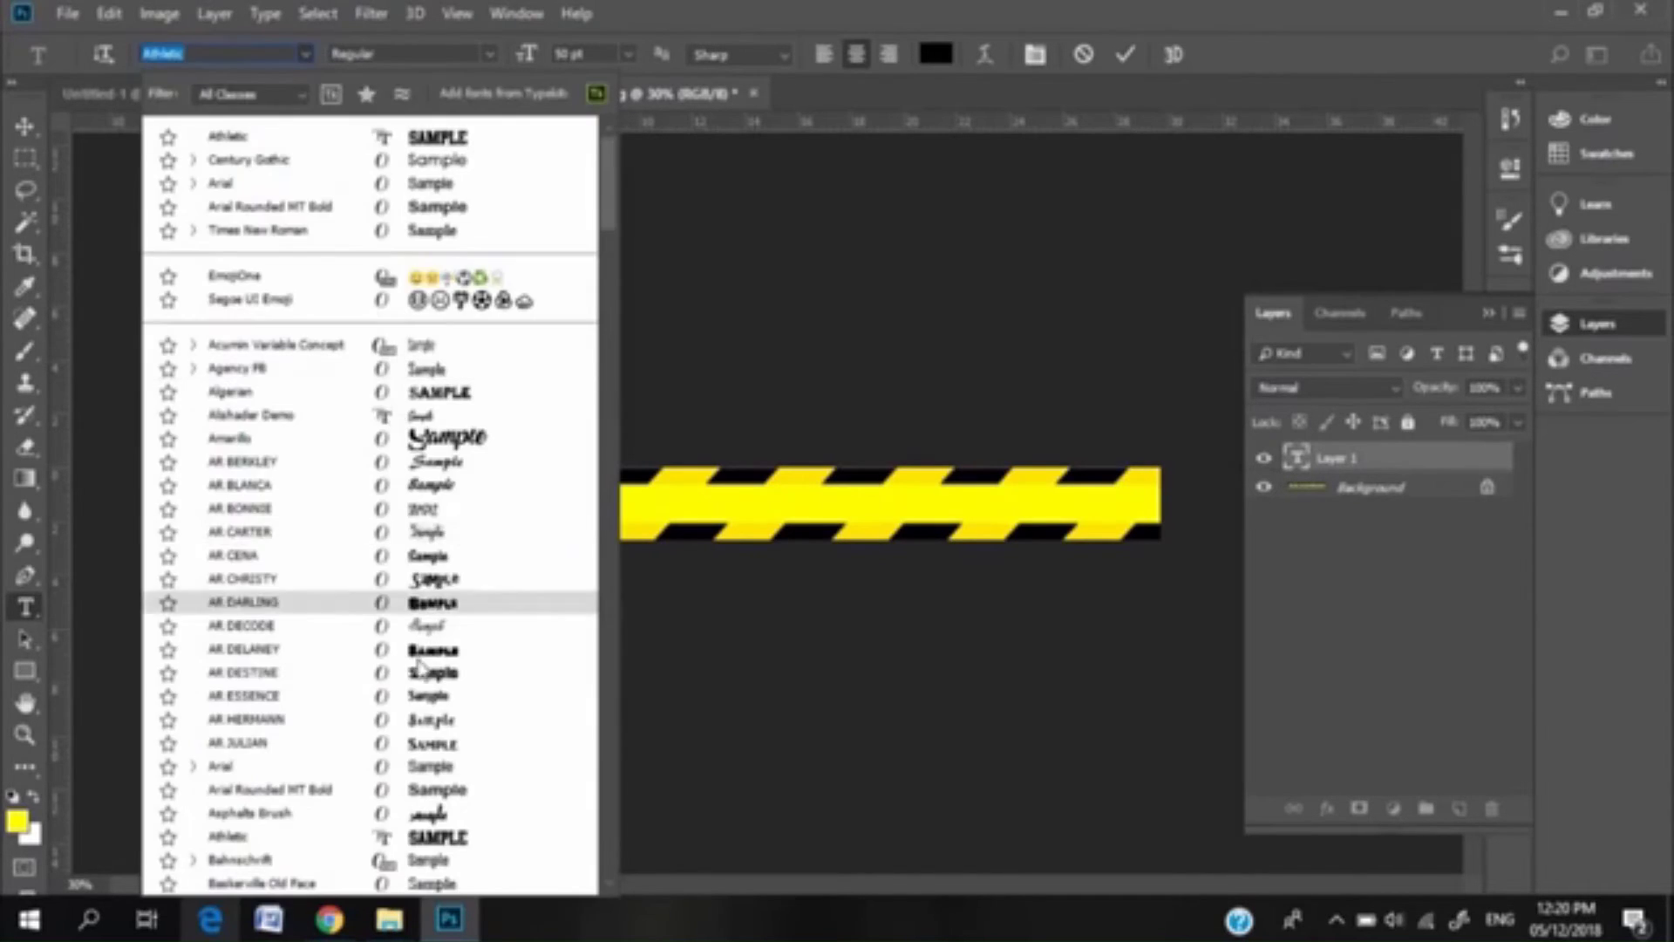
click(400, 794)
click(628, 54)
click(614, 345)
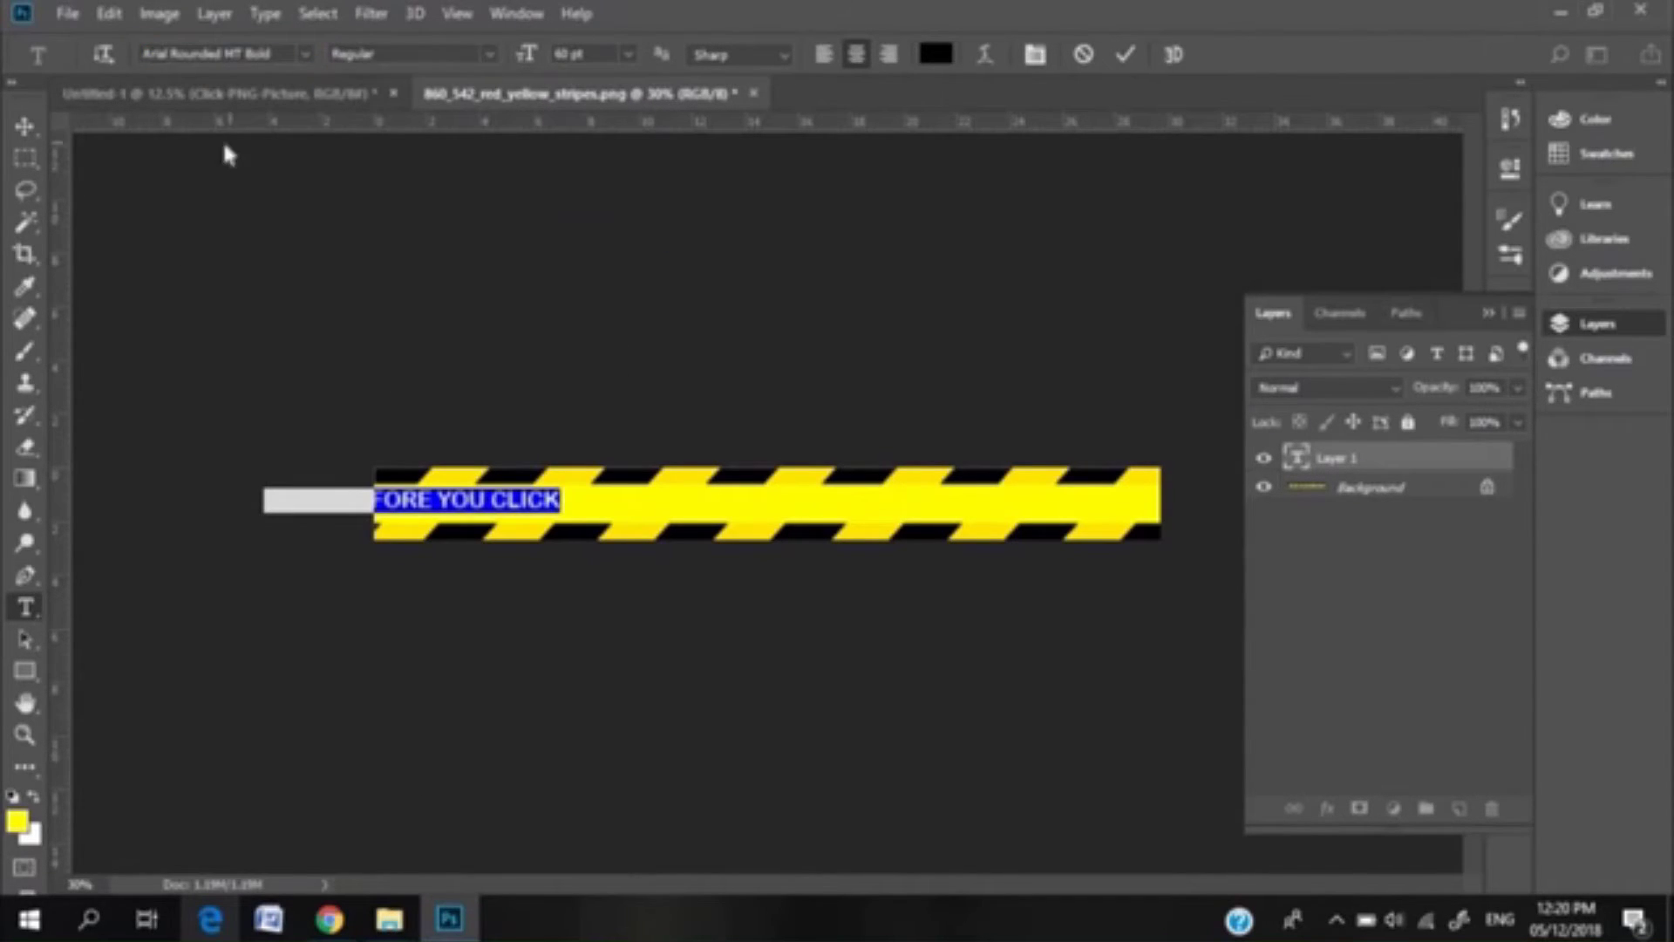
Step: Reposition the text on the yellow band and duplicate its layer twice so the phrase repeats along the stripe
click(24, 126)
drag(454, 504, 1208, 506)
click(942, 601)
click(1347, 459)
key(ctrl+j)
key(ctrl+j)
Step: Save the striped warning banner as a new file in the Final folder
click(68, 14)
click(117, 286)
key(ctrl+shift+s)
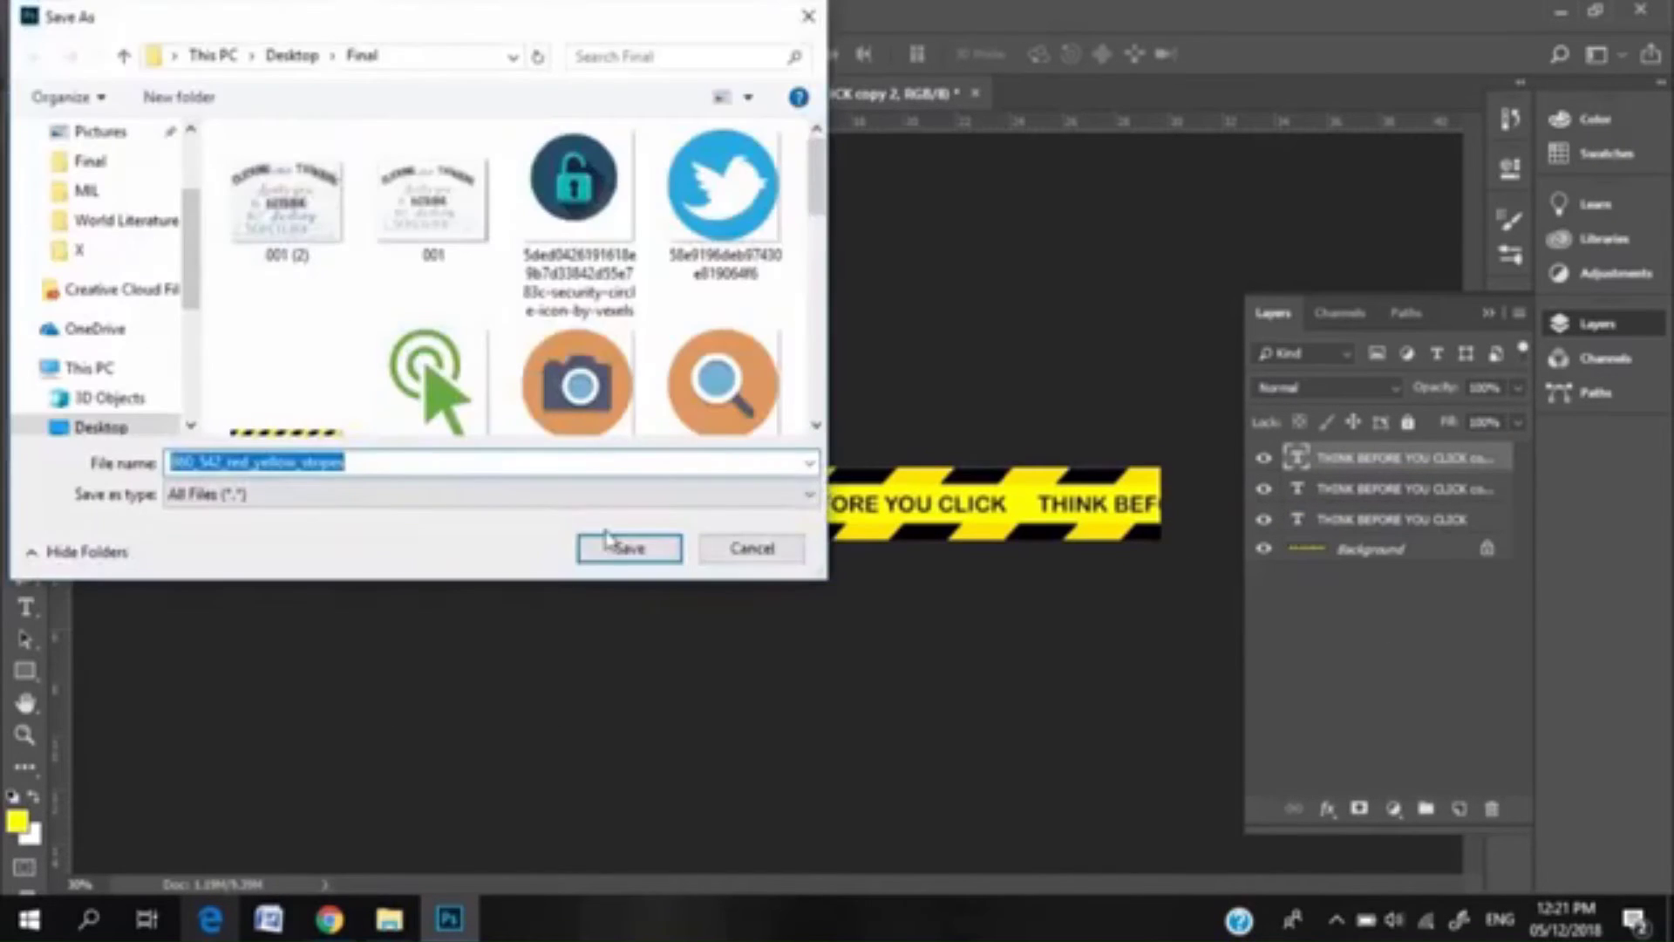
click(621, 544)
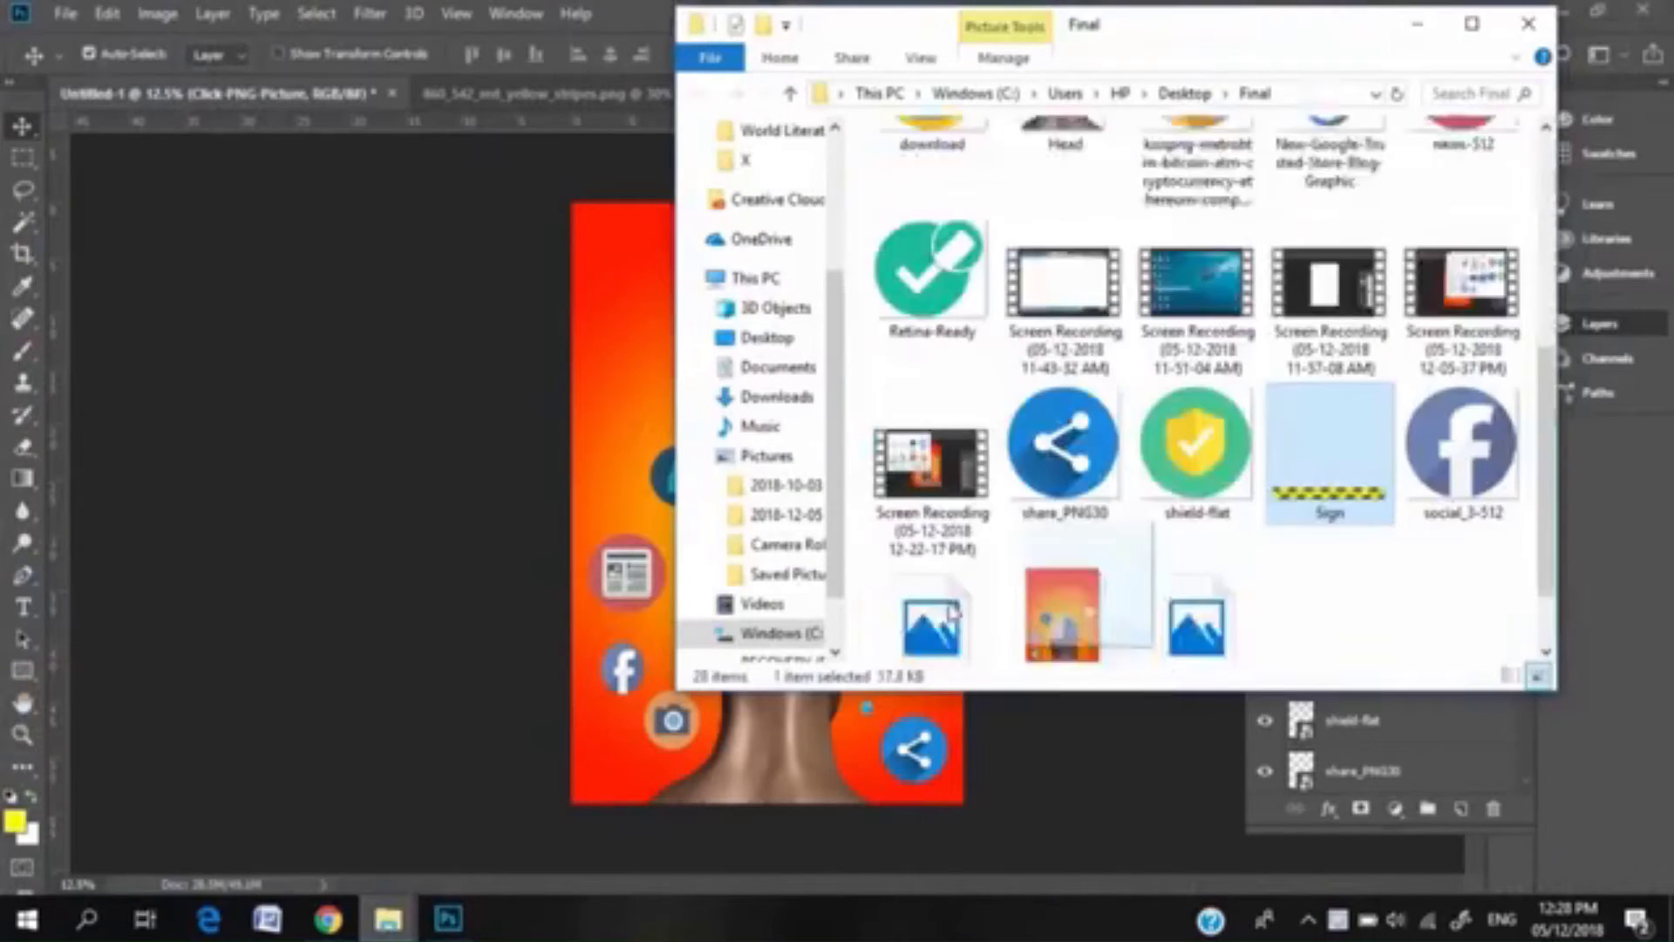
Step: Place the Sign banner image above the brain, scaled to about 80% width and 69% height, starting at the poster's left edge
drag(953, 613, 631, 350)
key(ctrl+plus)
key(ctrl+plus)
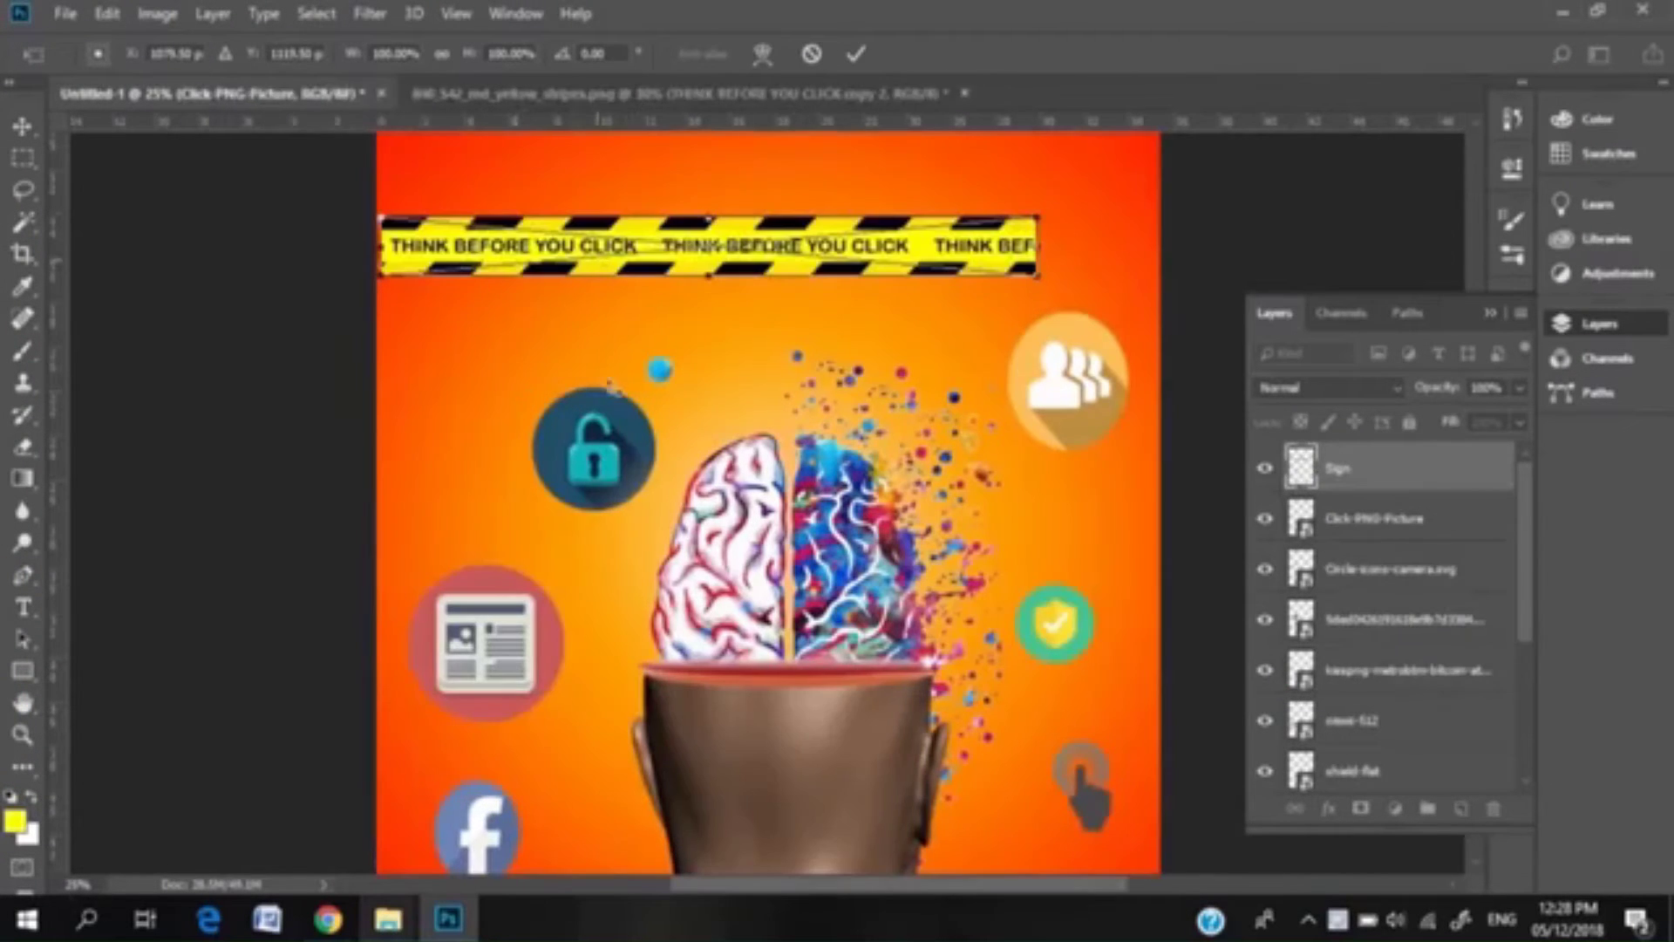
drag(647, 250, 689, 257)
drag(1014, 237, 884, 238)
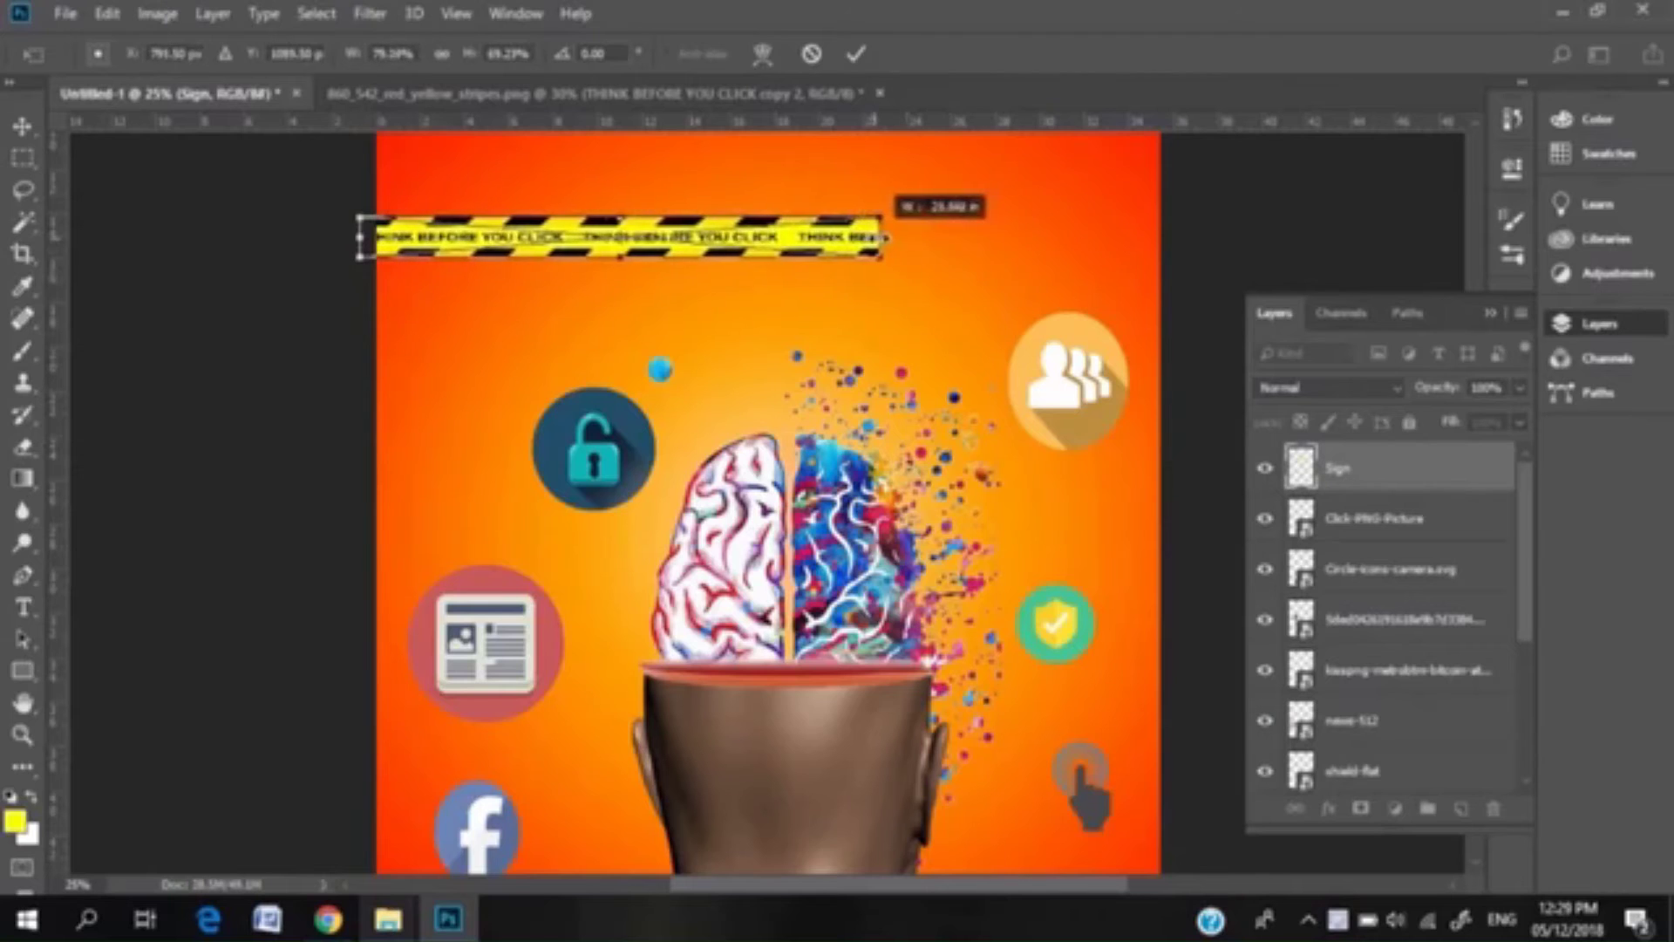
drag(556, 250, 565, 249)
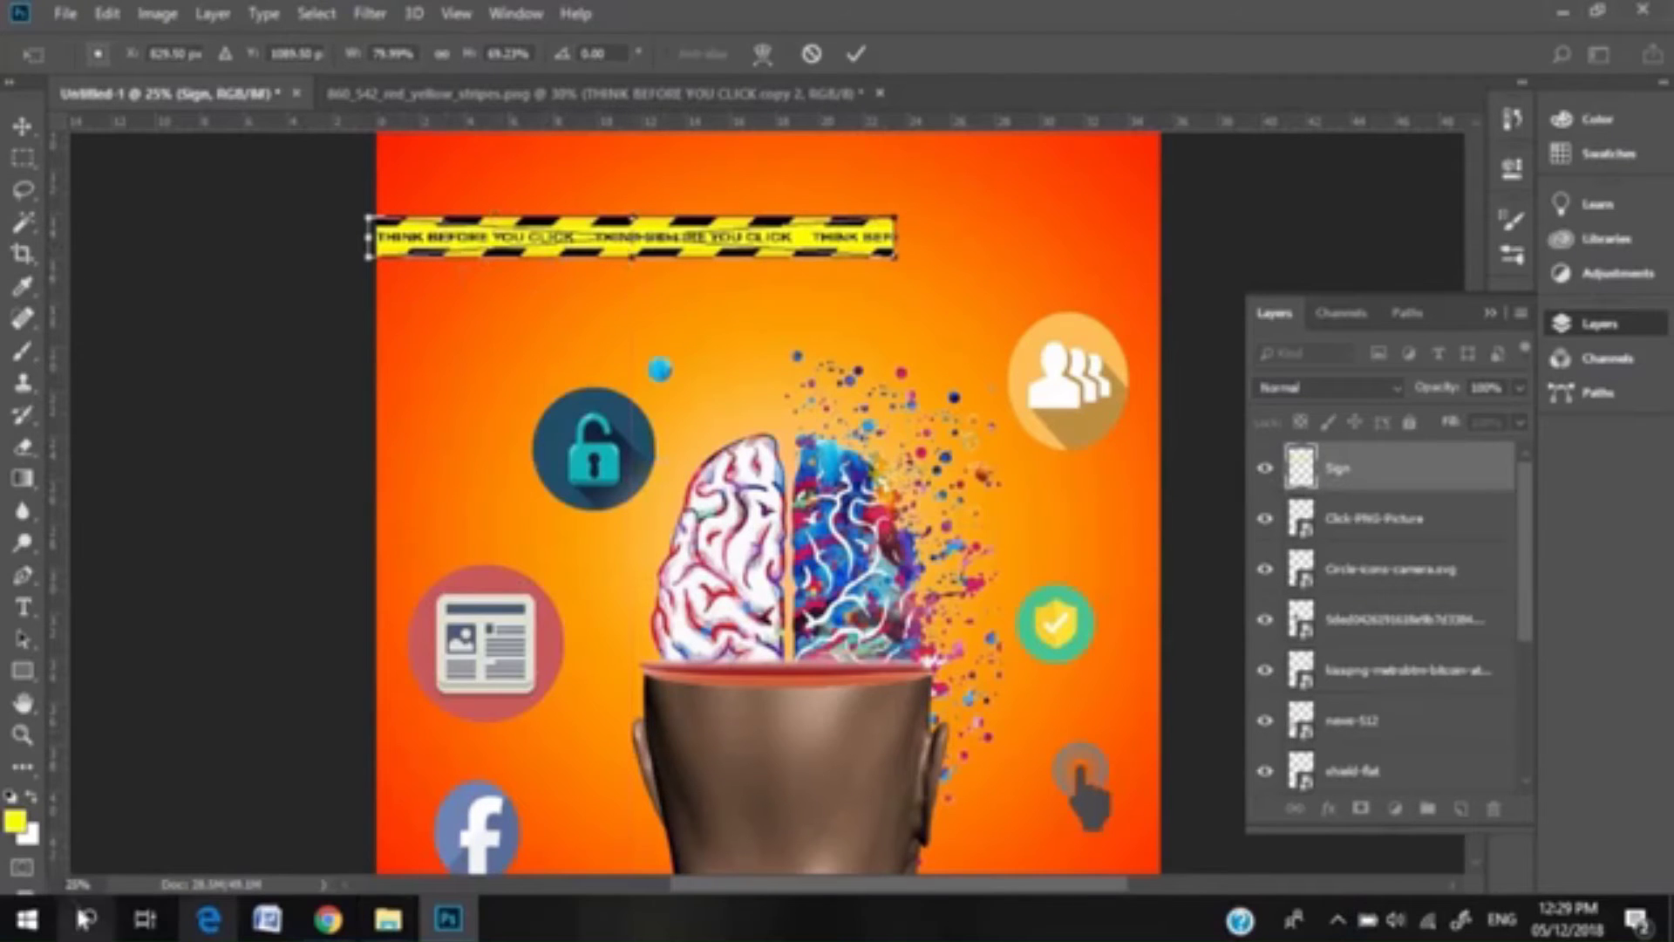
key(ctrl+minus)
key(ctrl+plus)
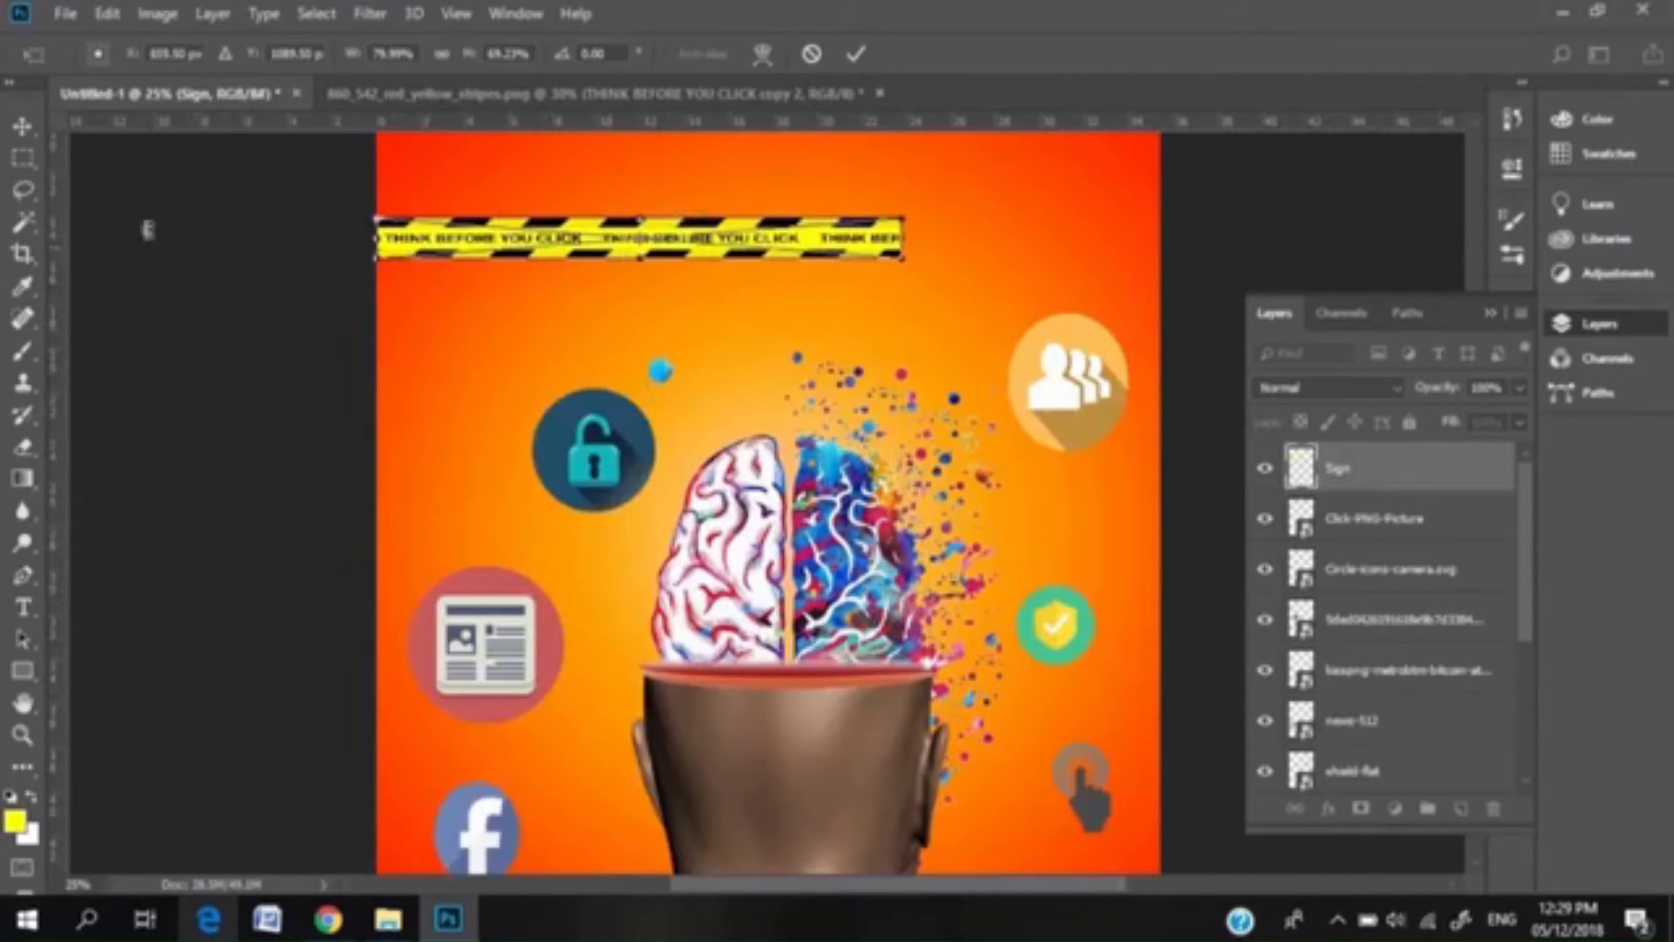
key(Return)
Step: Duplicate the banner and move the copy about 20 in to the right so the tape spans the poster's width
key(ctrl+j)
drag(736, 251, 1190, 253)
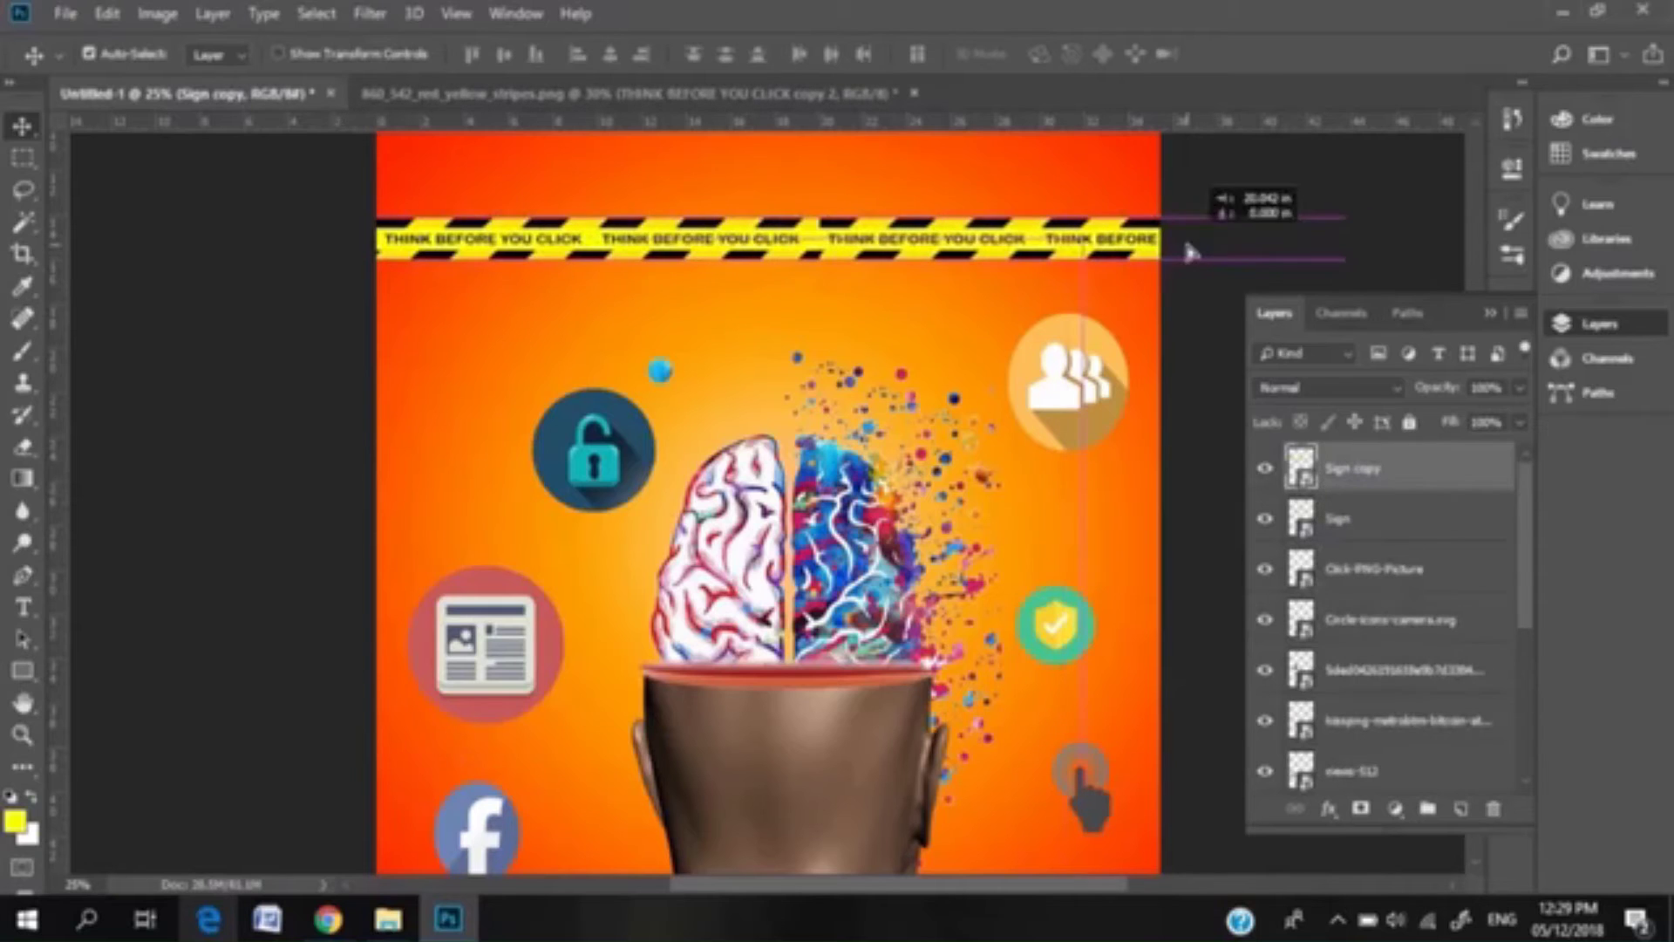
Step: Quick-export the poster as a PNG file named "with"
click(61, 16)
mouse_move(105, 348)
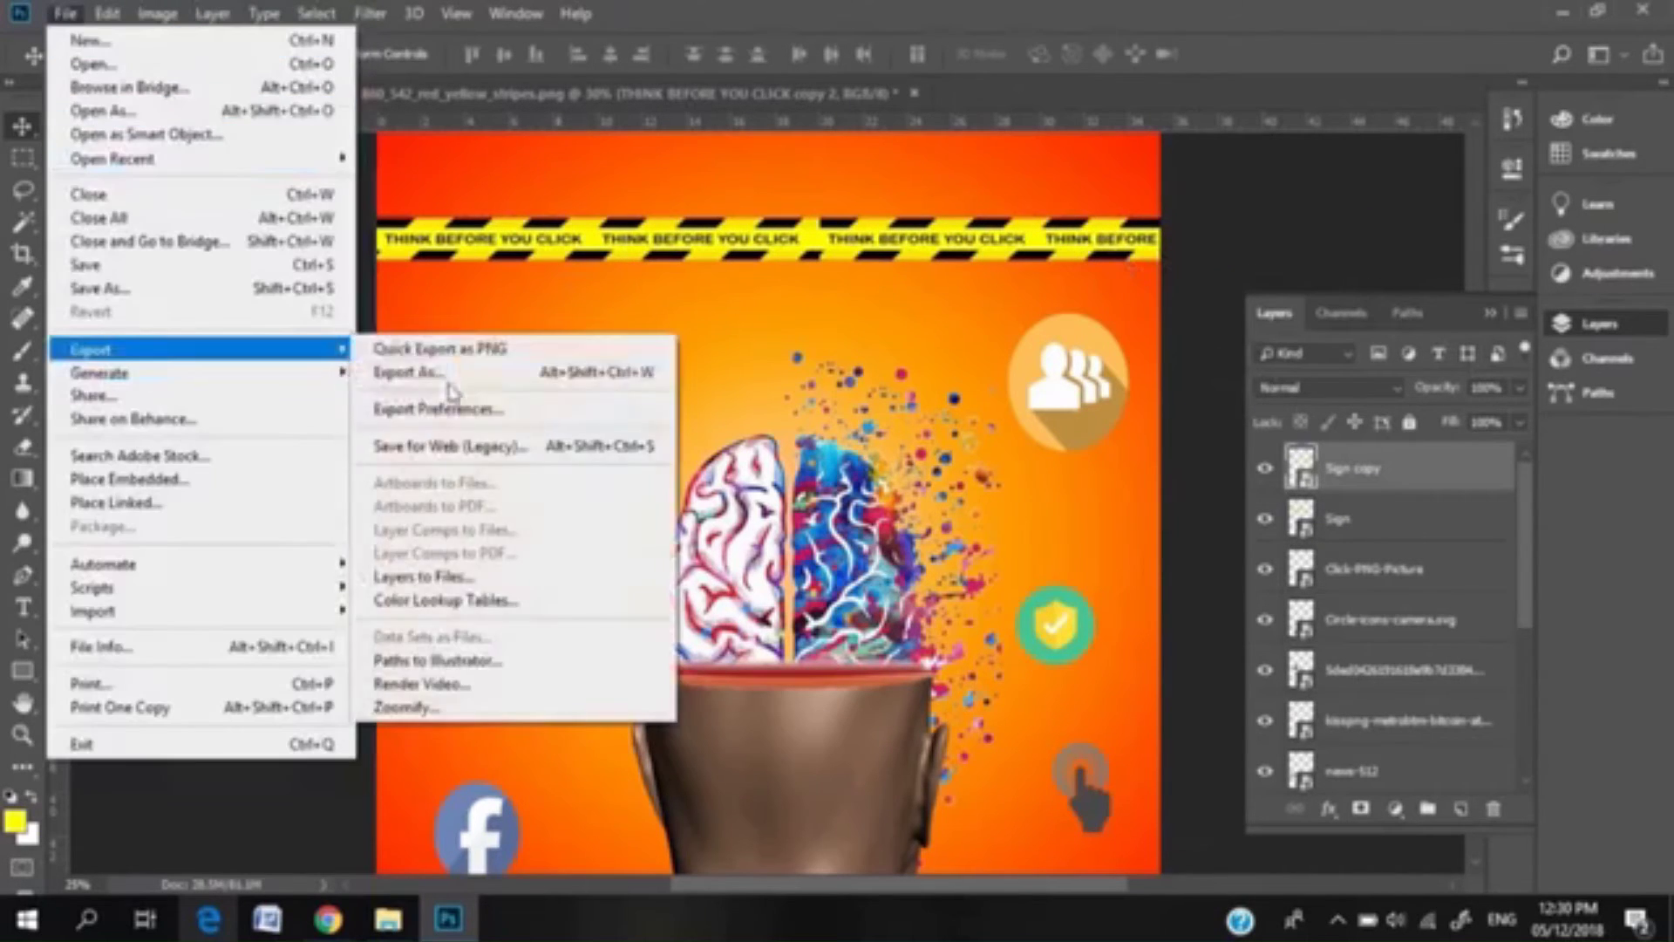
click(463, 347)
text(with)
key(Return)
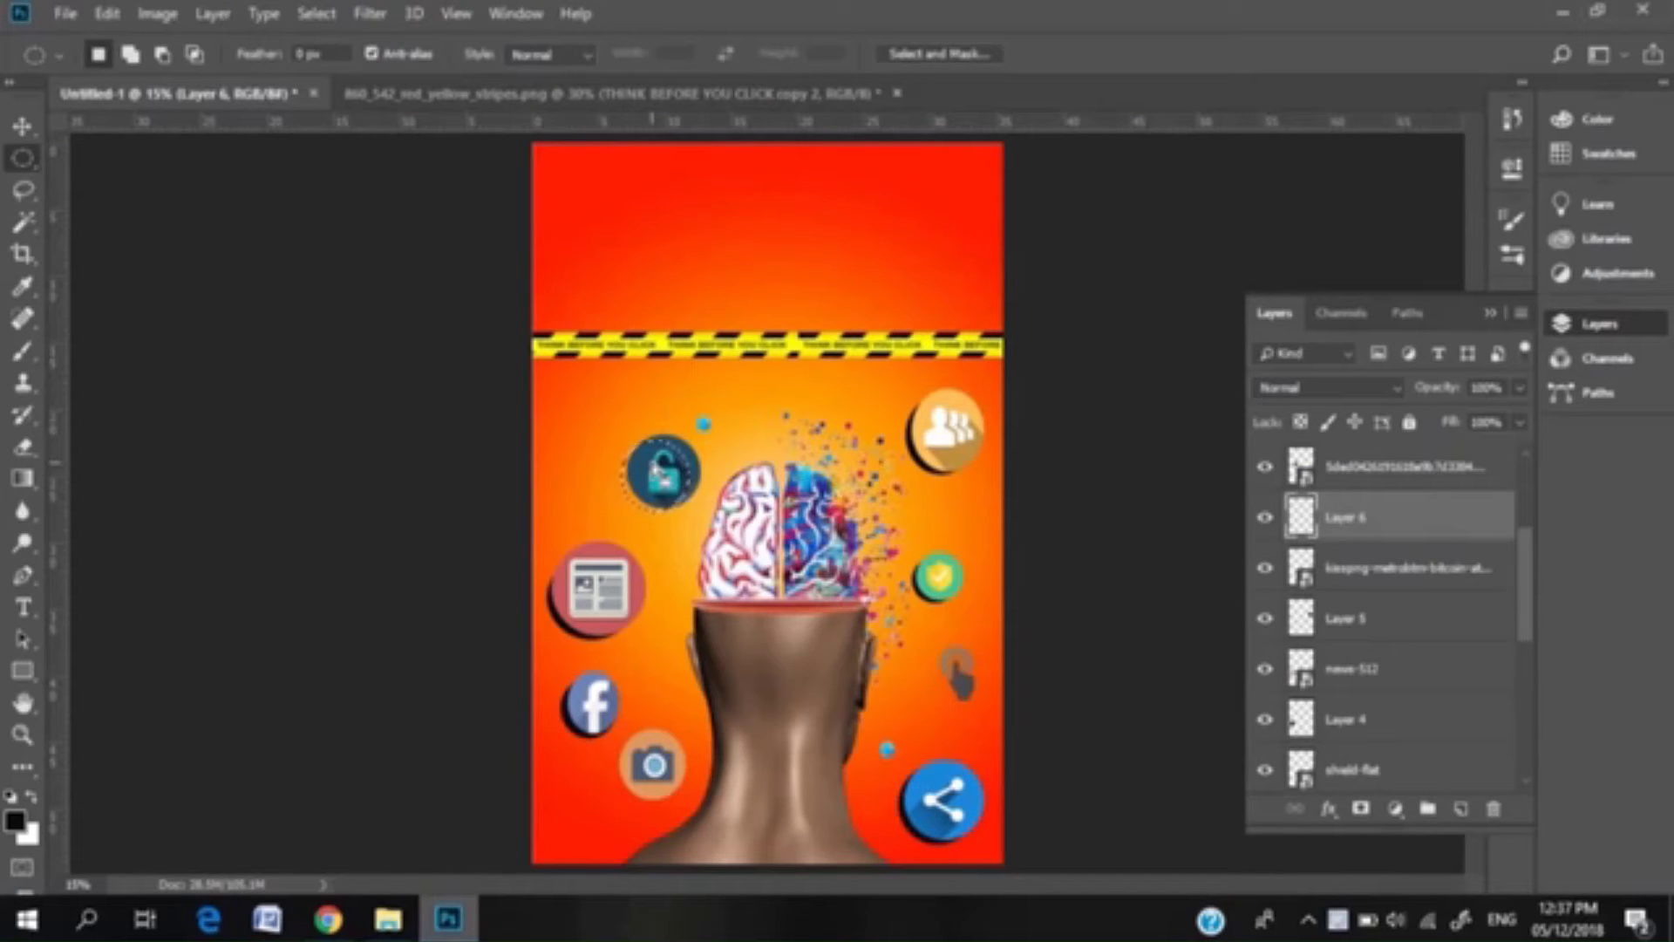
Step: Add a new layer between the padlock icon layer and the camera icon layer for the camera's shadow
click(1404, 469)
drag(1525, 550, 1525, 512)
click(1461, 809)
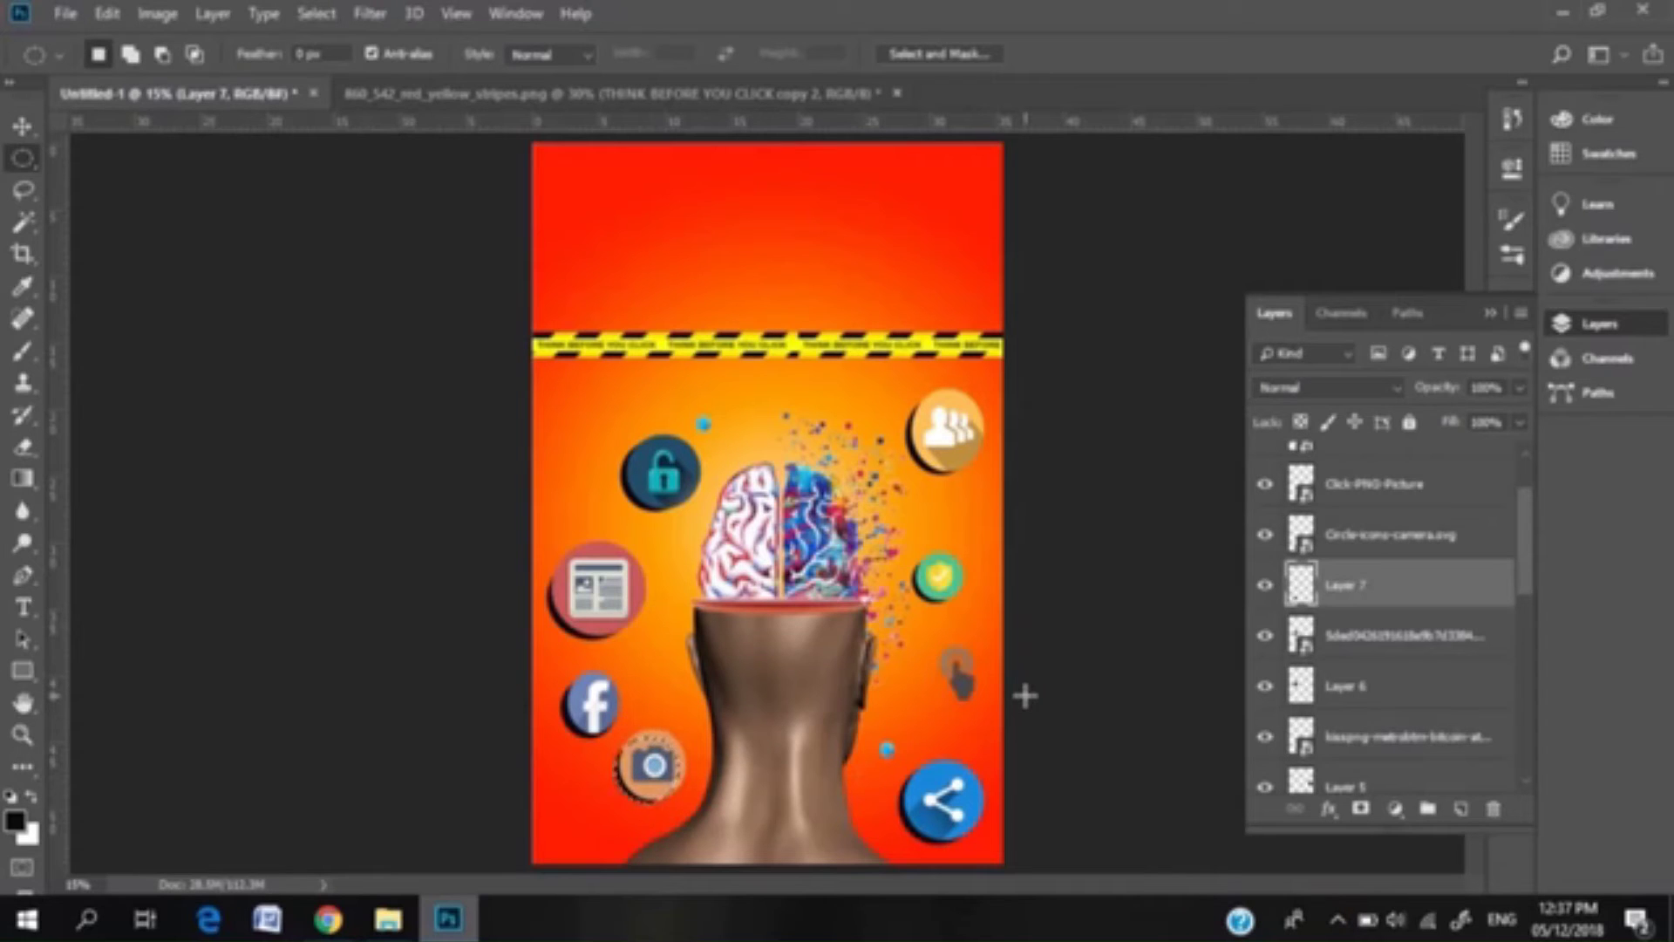
scroll(1526, 490, up, 2)
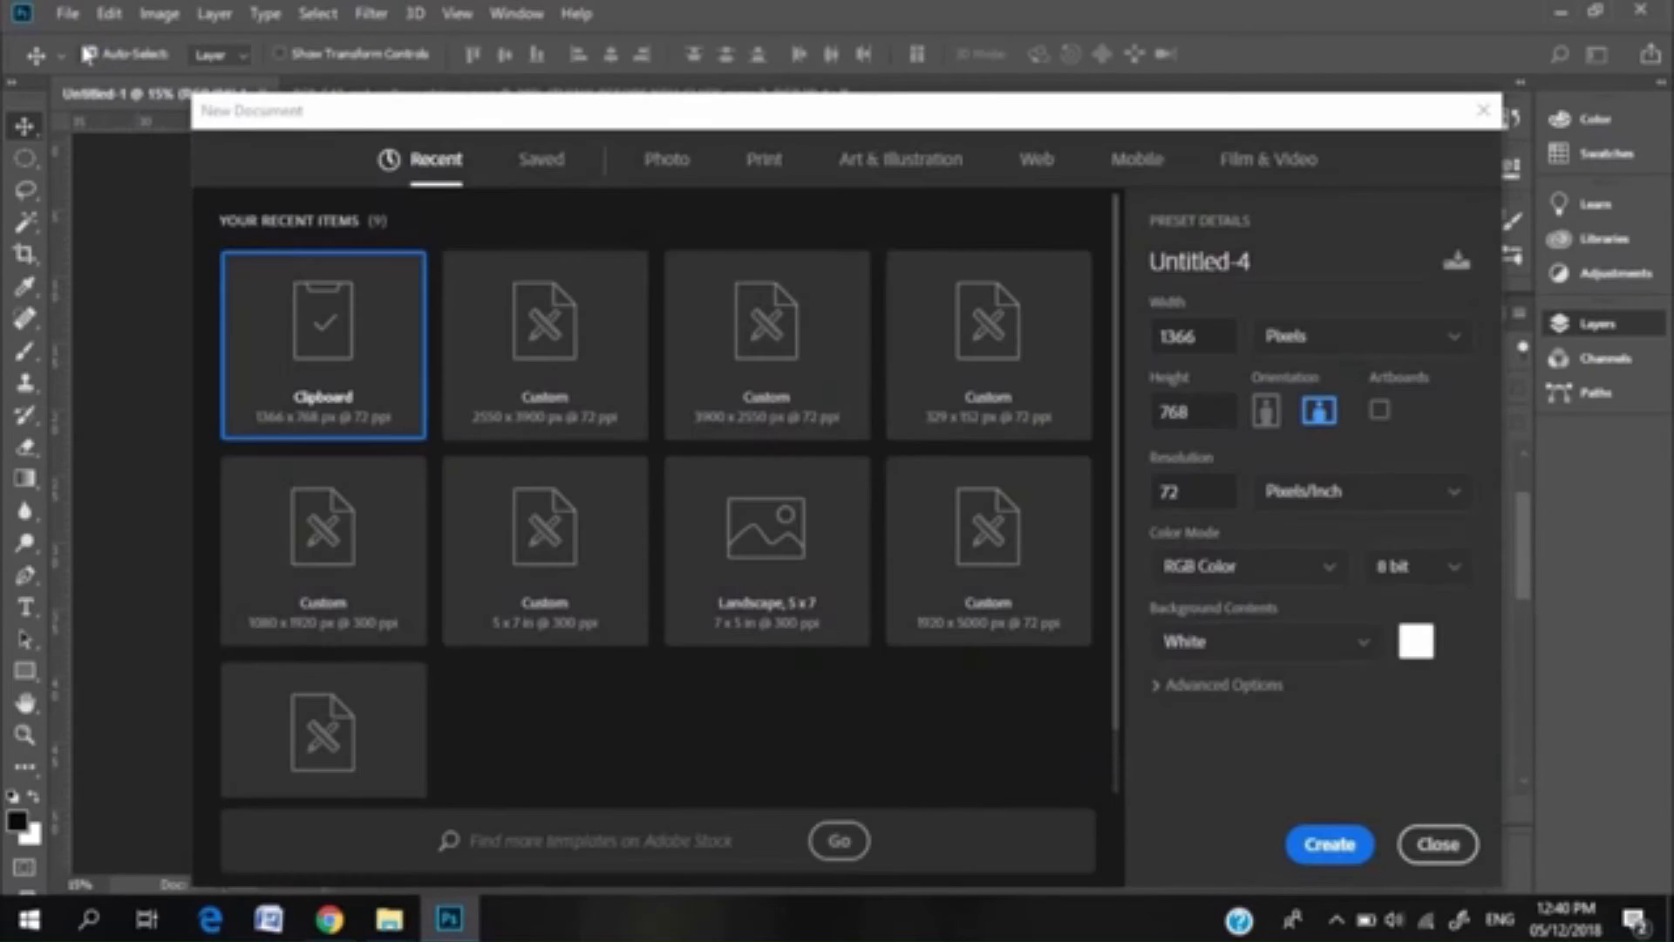
Step: Create a new 2550 x 3900 px document at 72 ppi and place the "shadow with sign" image in it
click(580, 380)
click(1321, 841)
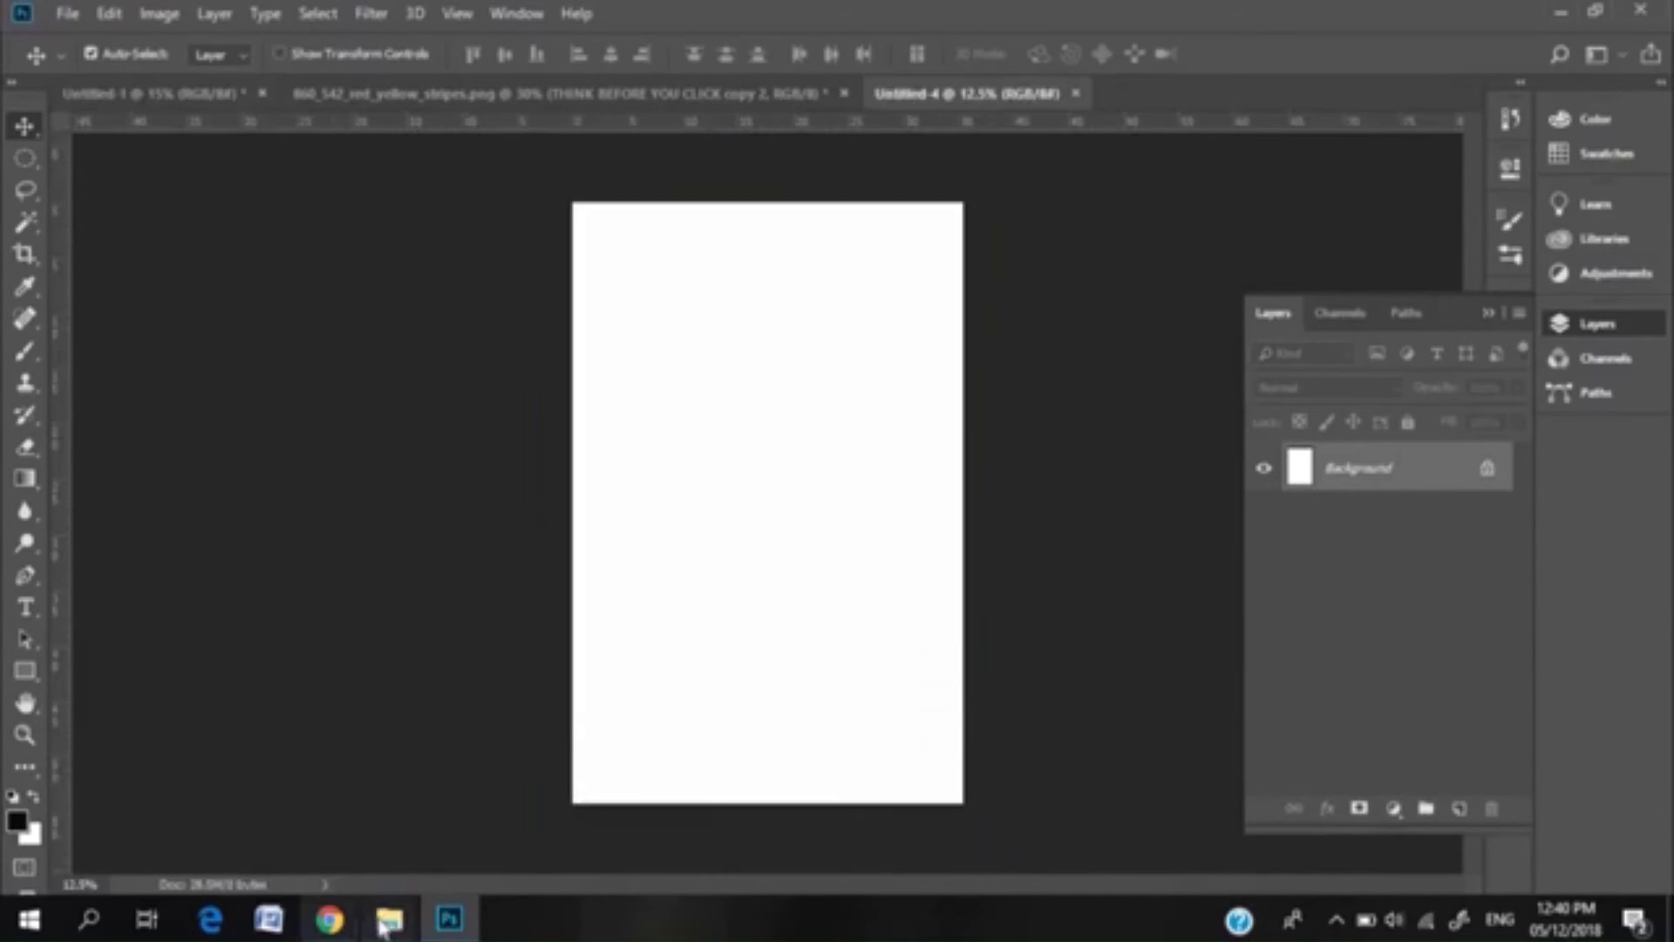
click(389, 919)
click(418, 816)
drag(1542, 445, 1542, 573)
drag(1459, 205, 639, 545)
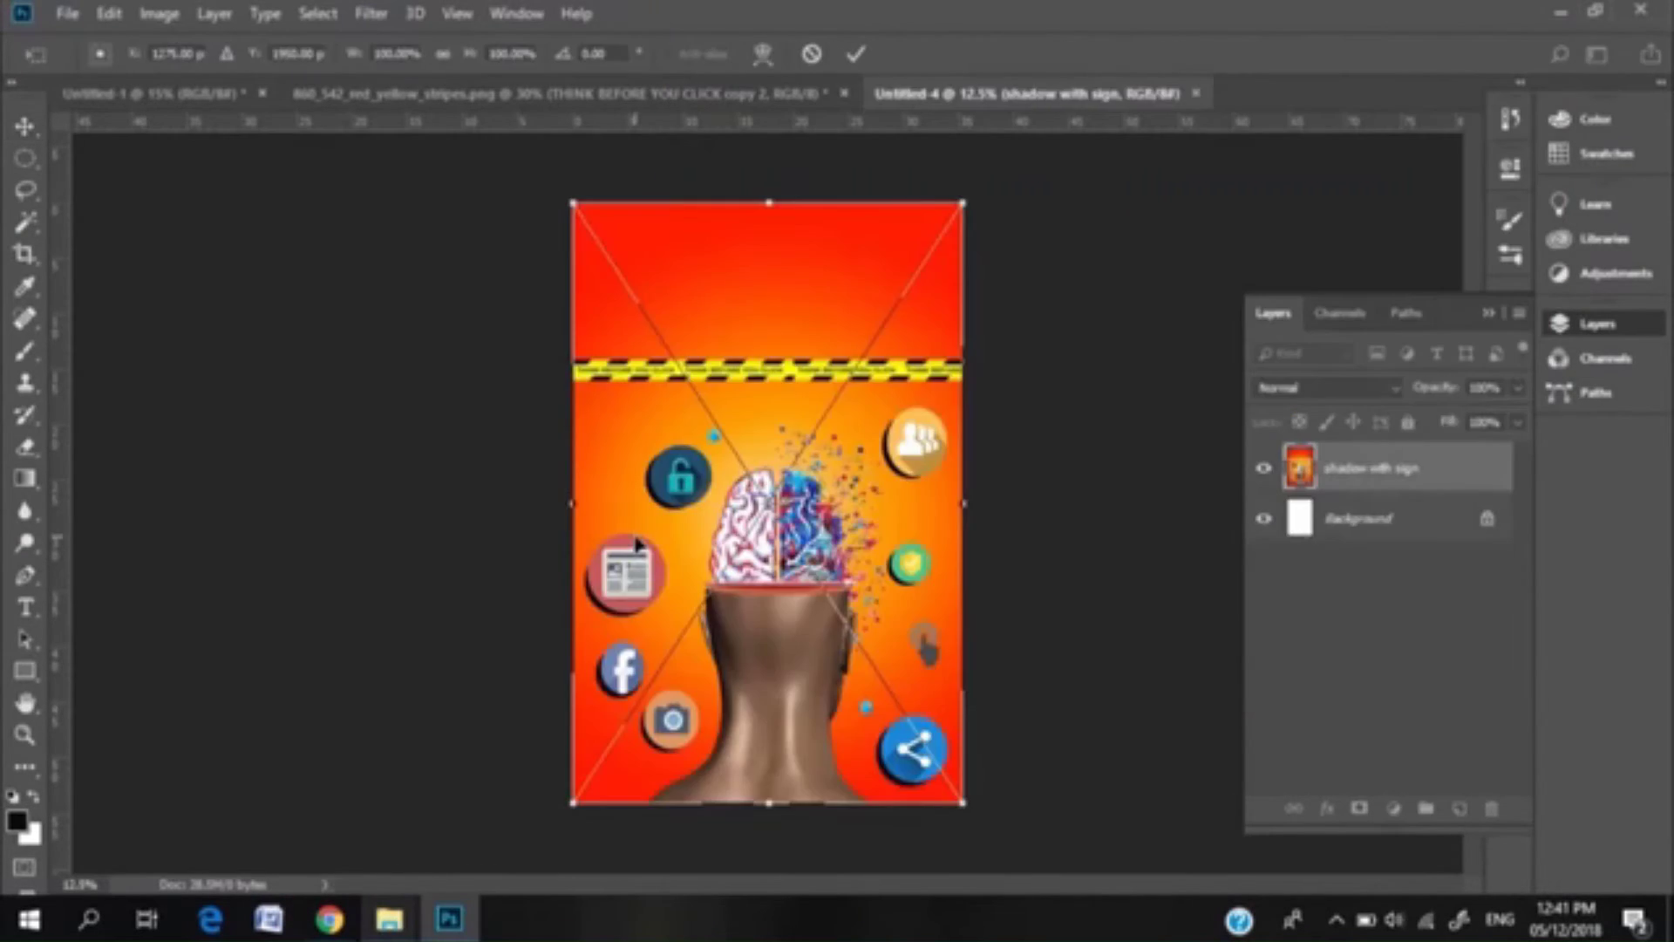
click(25, 127)
click(728, 360)
Step: Delete the Background layer and duplicate the "shadow with sign" layer
drag(1383, 529, 1489, 810)
key(ctrl+j)
right_click(1383, 469)
click(1274, 236)
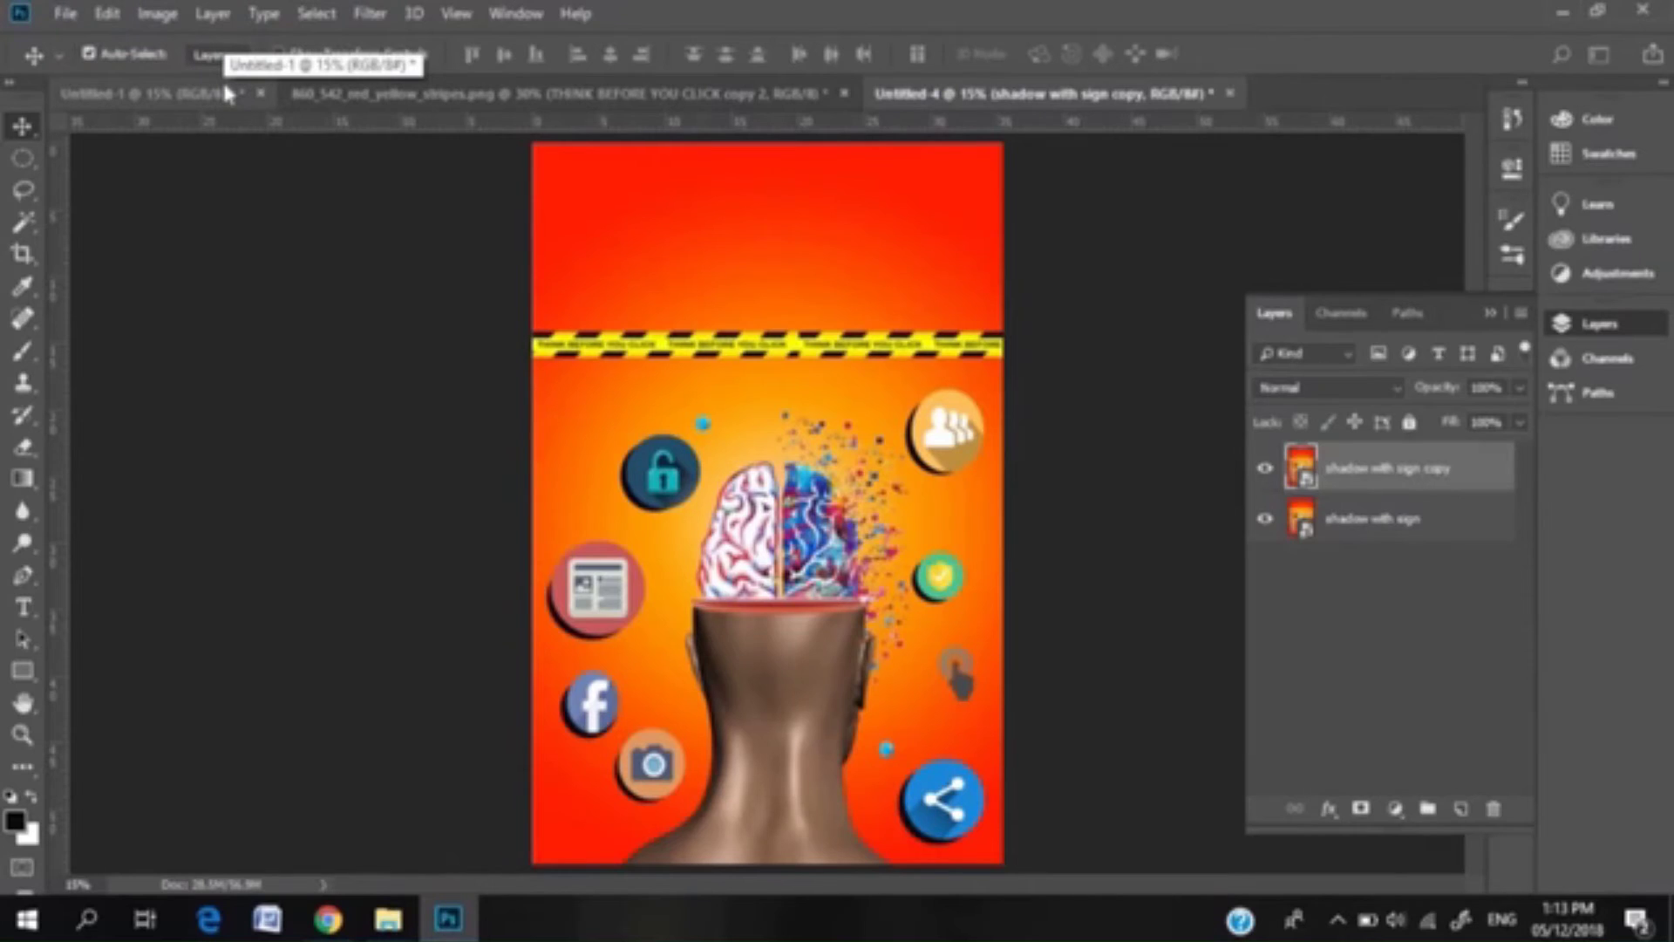
Step: Open "Modern Photo Spring Promotions Facebook Cover.png" from the Downloads folder
key(ctrl+n)
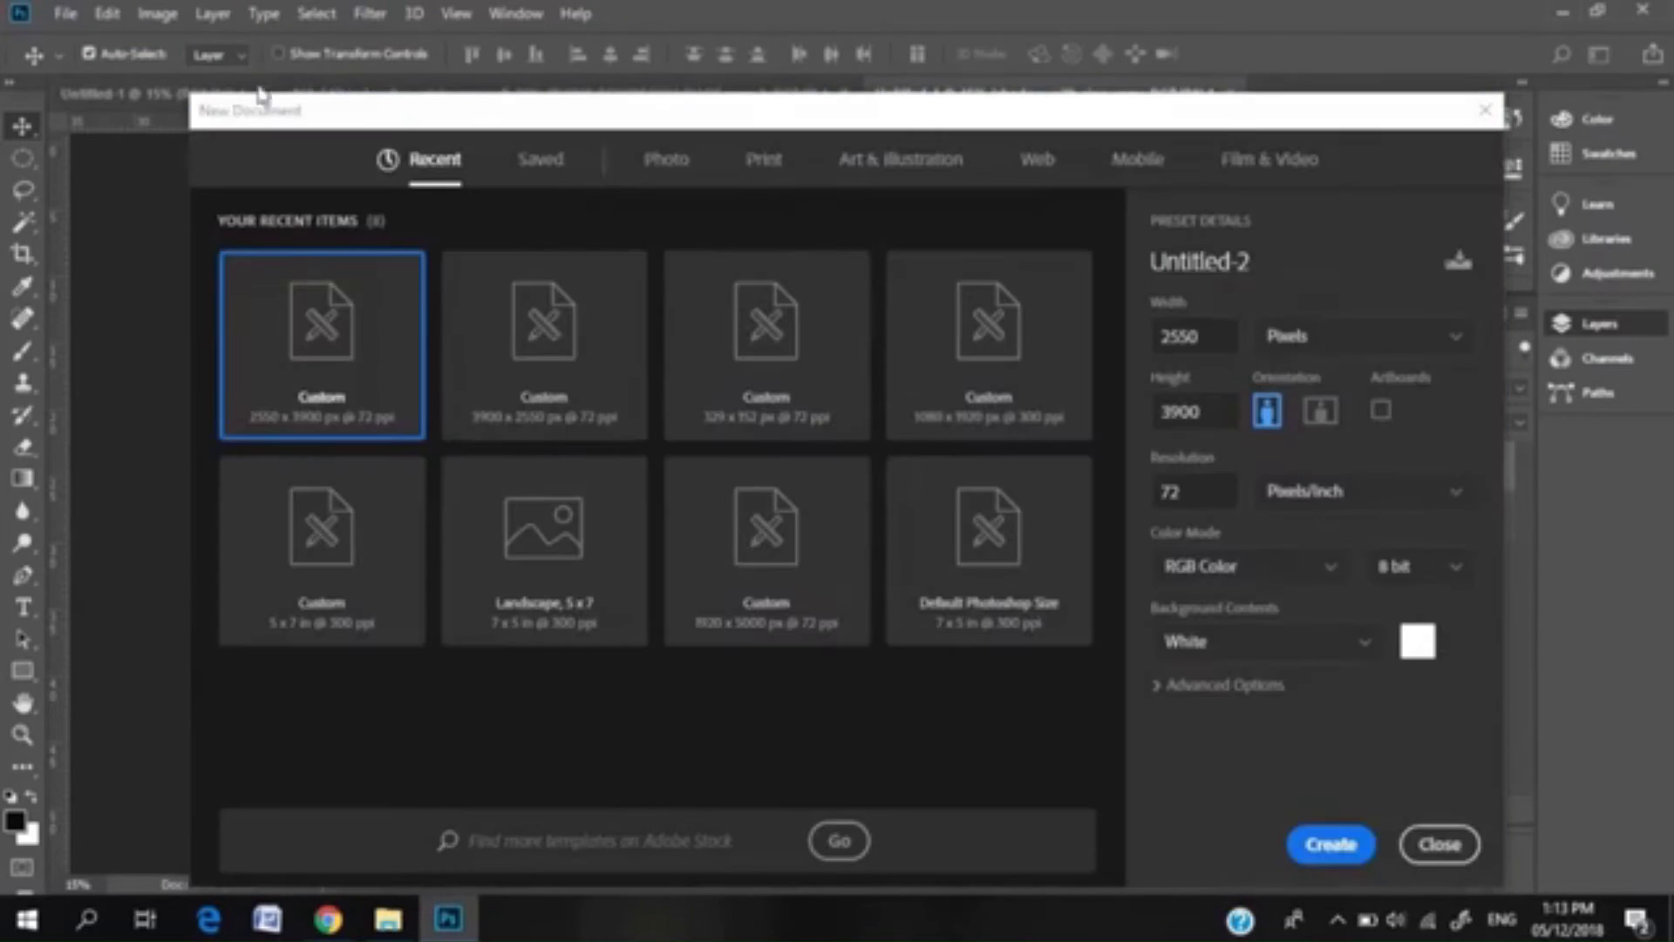
key(Escape)
click(65, 14)
click(159, 66)
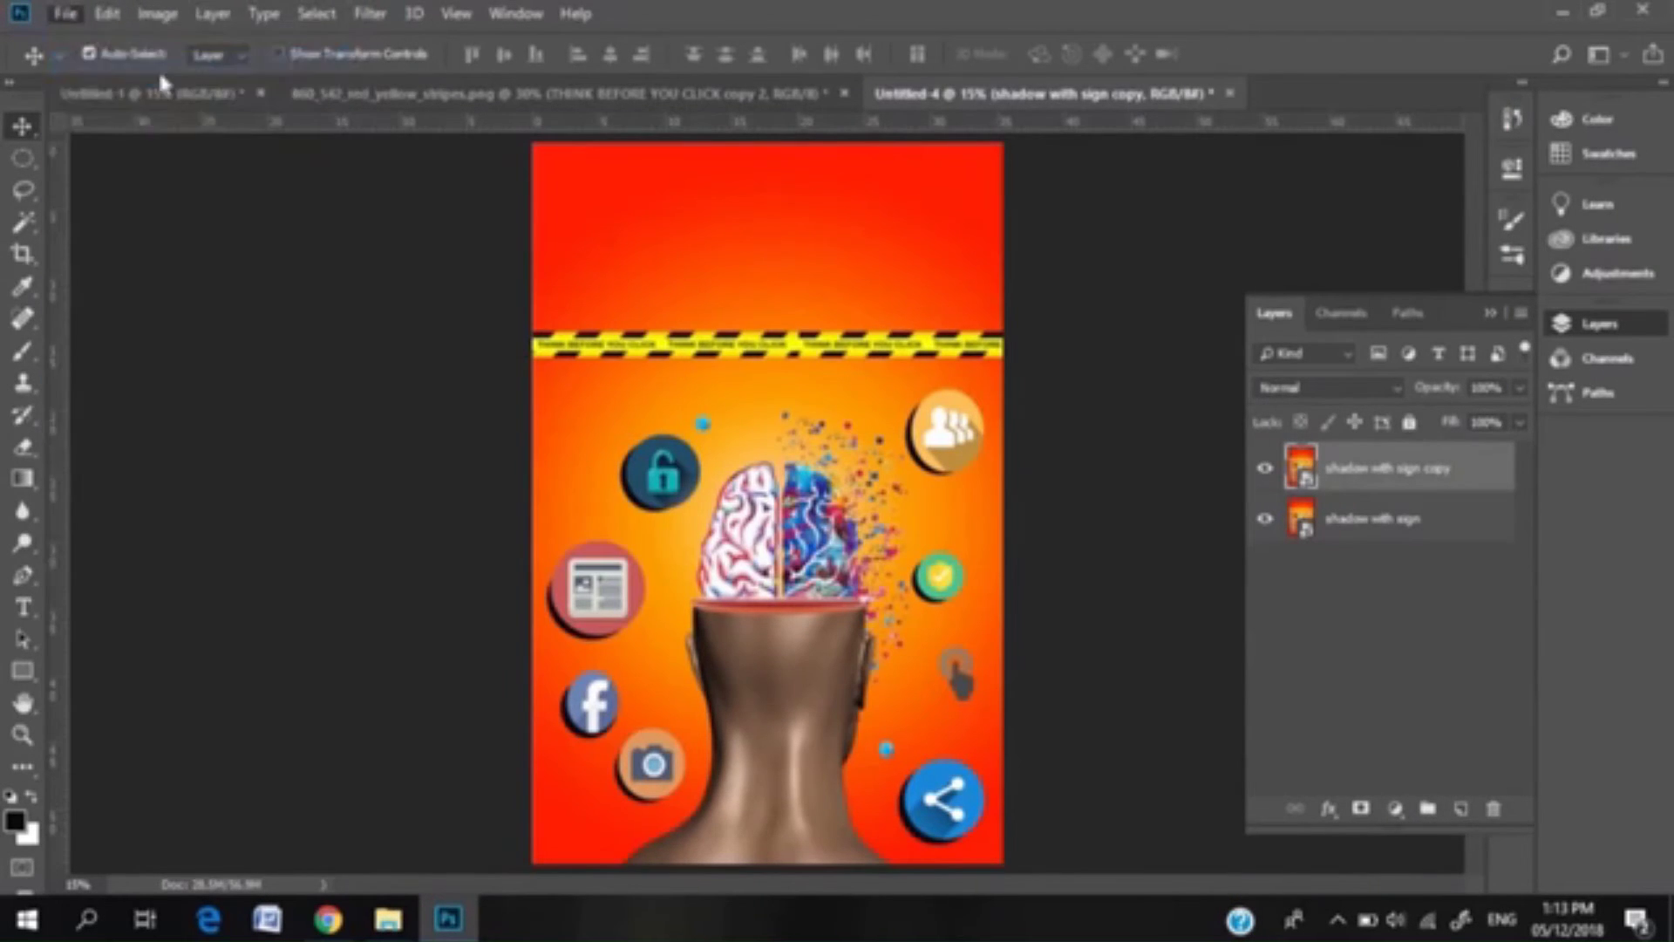
click(109, 299)
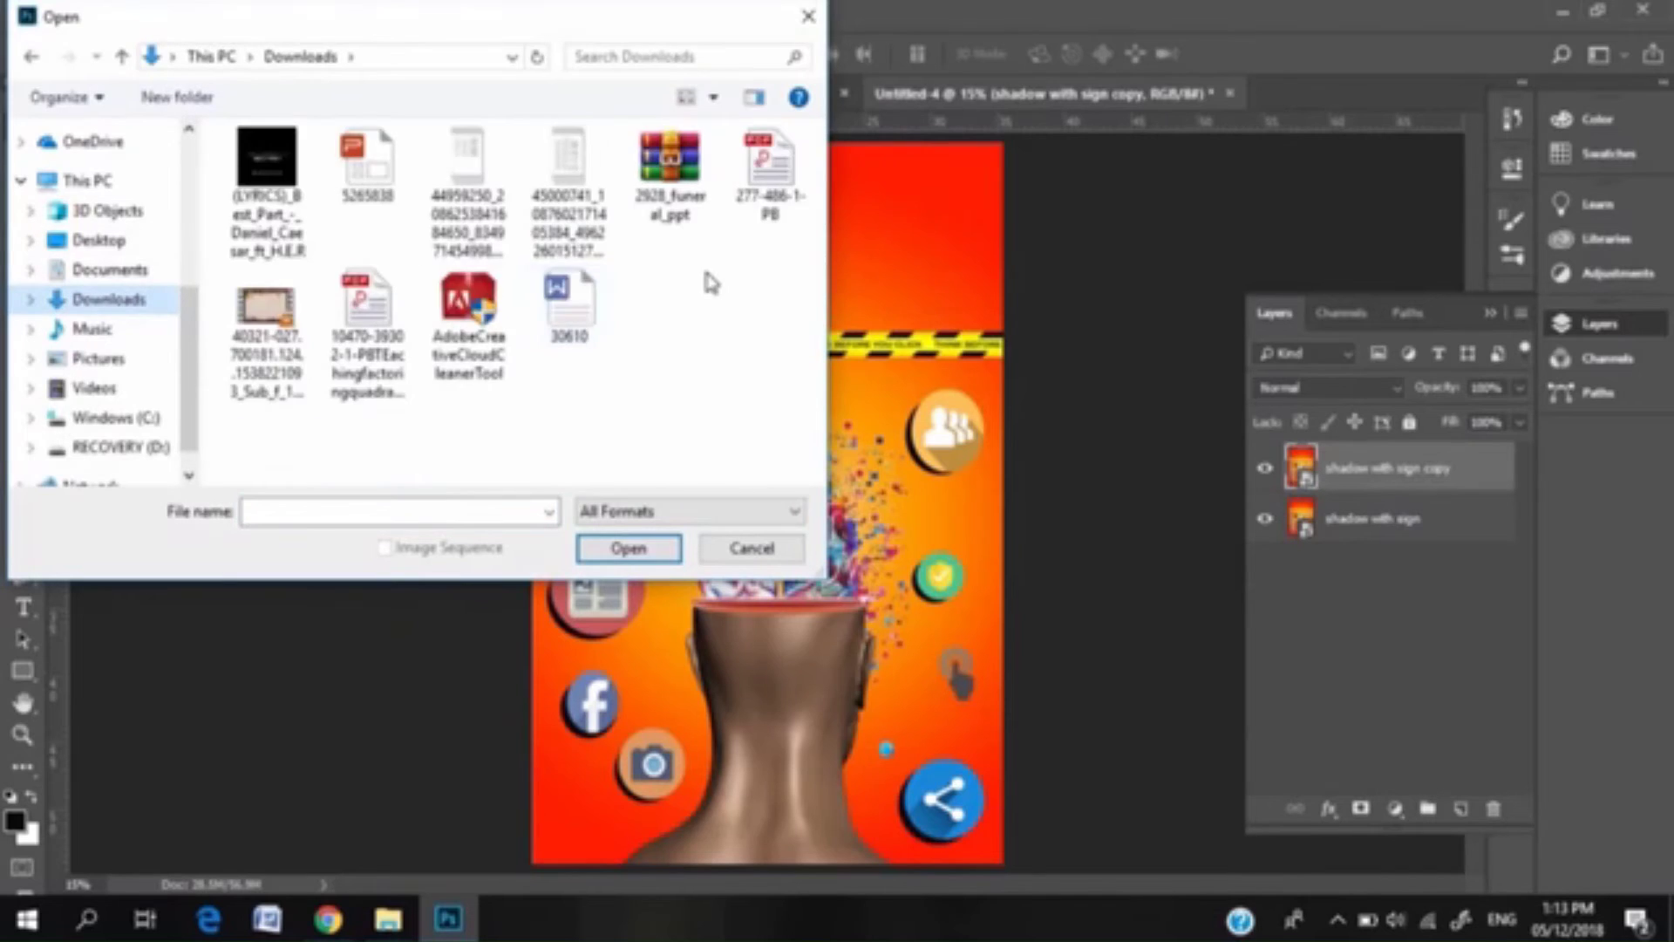
scroll(701, 260, down, 5)
click(561, 165)
click(629, 548)
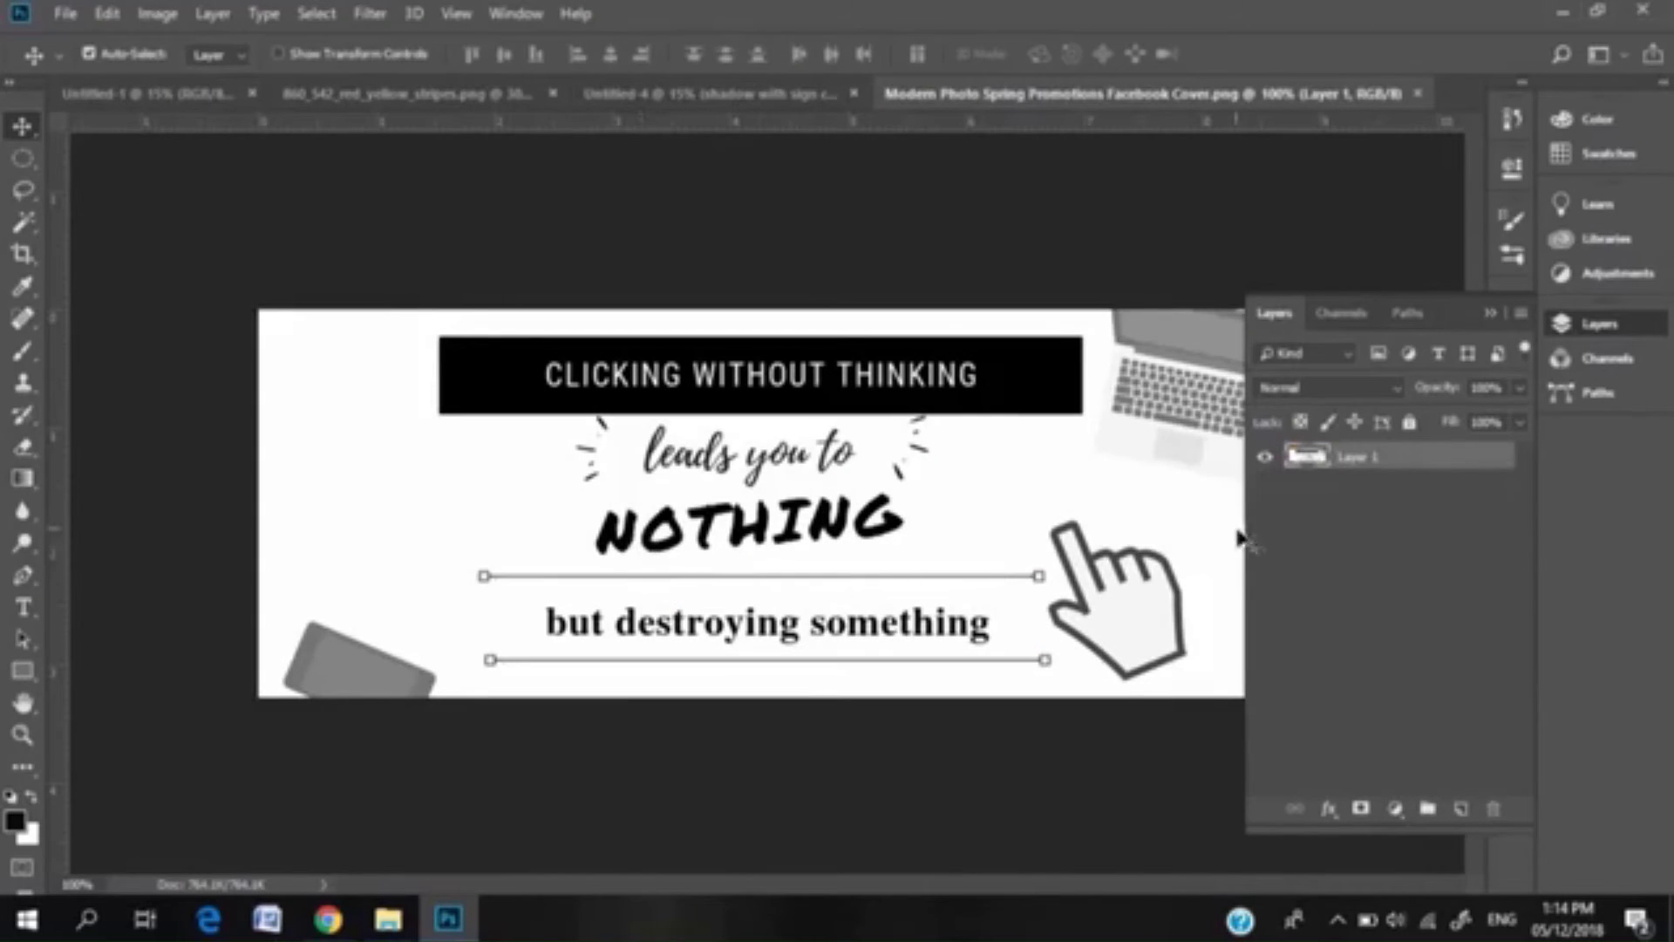
Step: Add an empty layer, then use the Magic Wand on Layer 1's white background and invert the selection to capture the slogan artwork
click(1462, 808)
click(1350, 486)
click(23, 223)
click(380, 447)
right_click(480, 402)
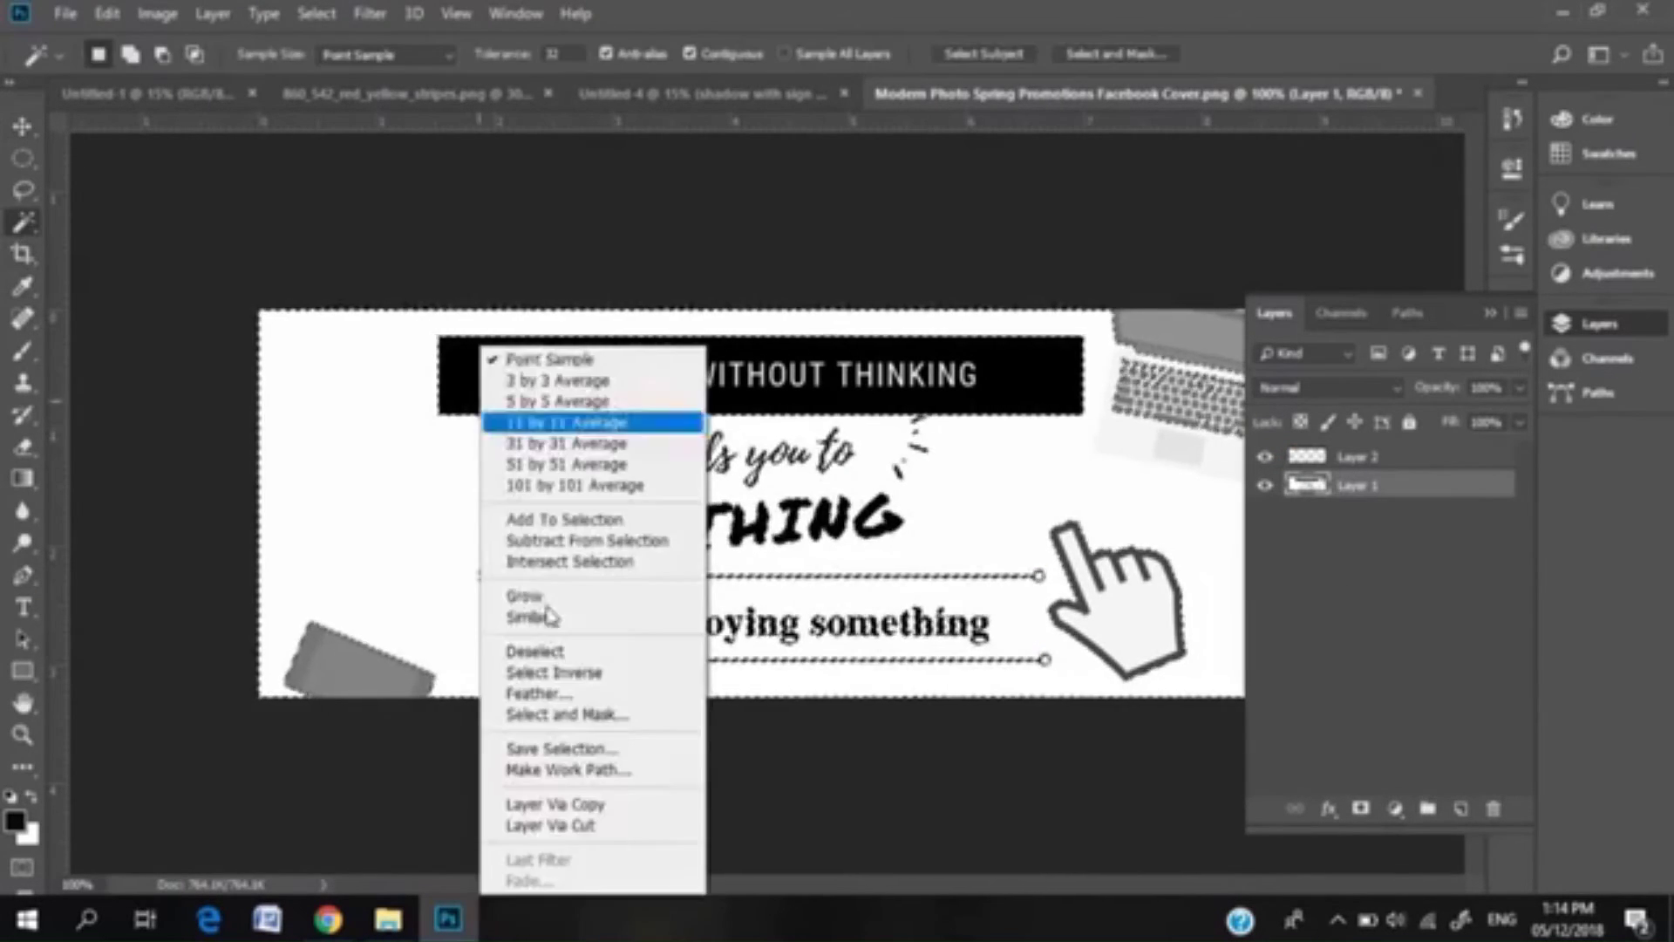
click(556, 672)
Step: Copy the selected slogan artwork to its own layer and hide the original Layer 1
right_click(482, 380)
click(556, 803)
click(1266, 515)
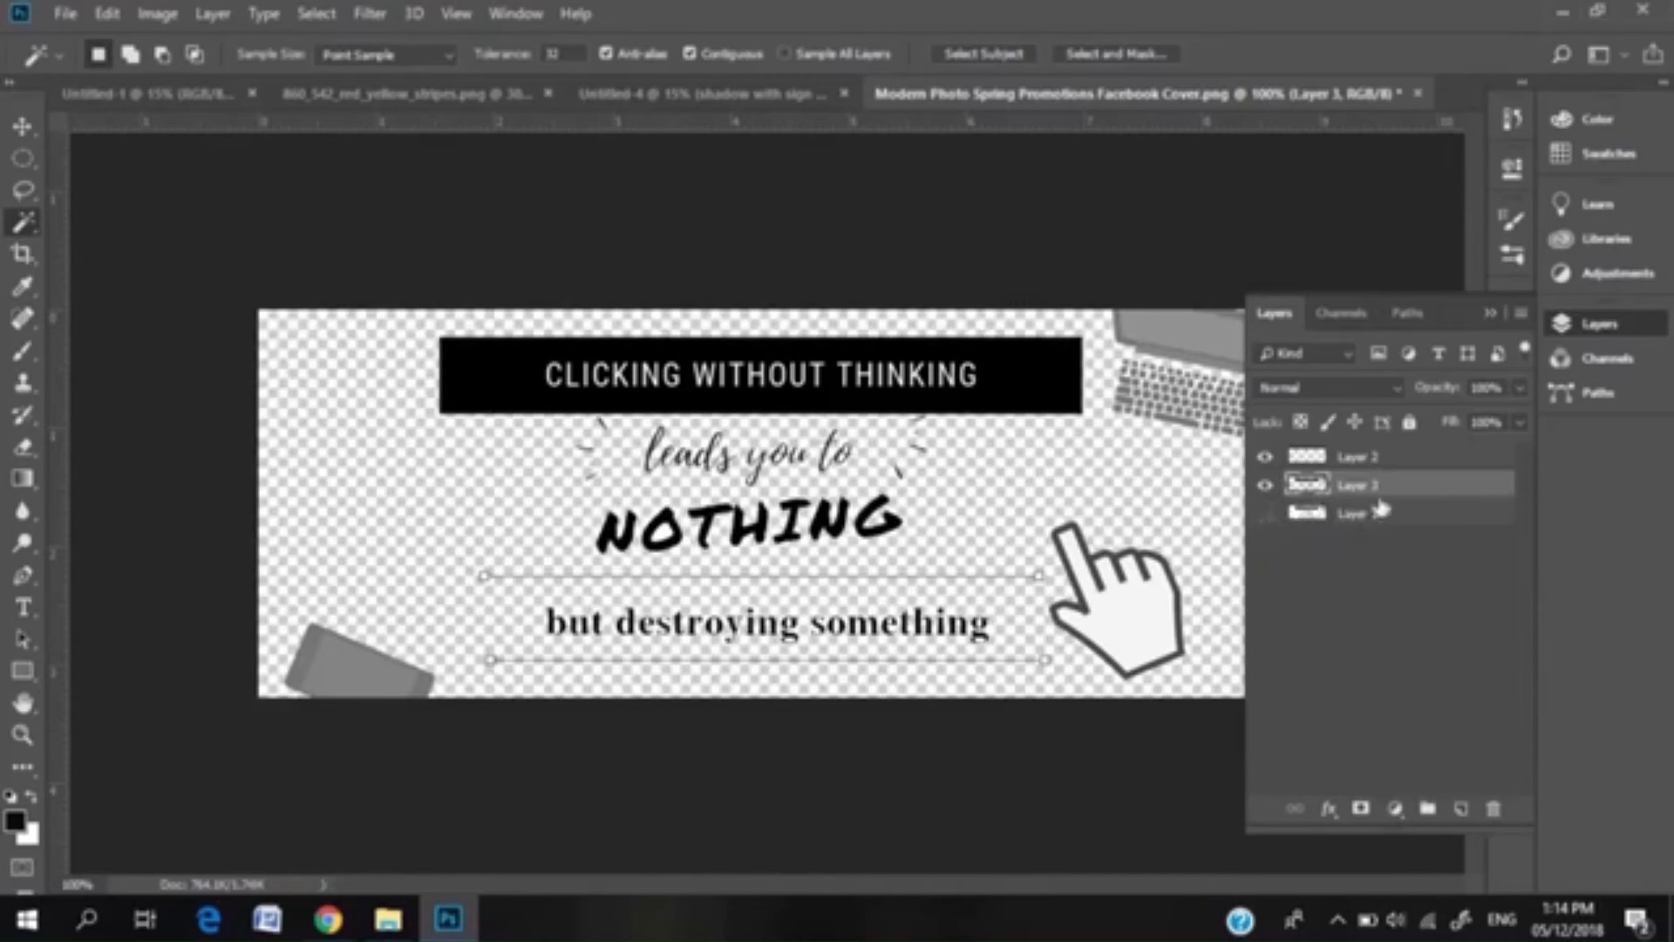
Step: Save the cut-out slogan artwork under a new name in the Final folder
click(66, 13)
click(48, 217)
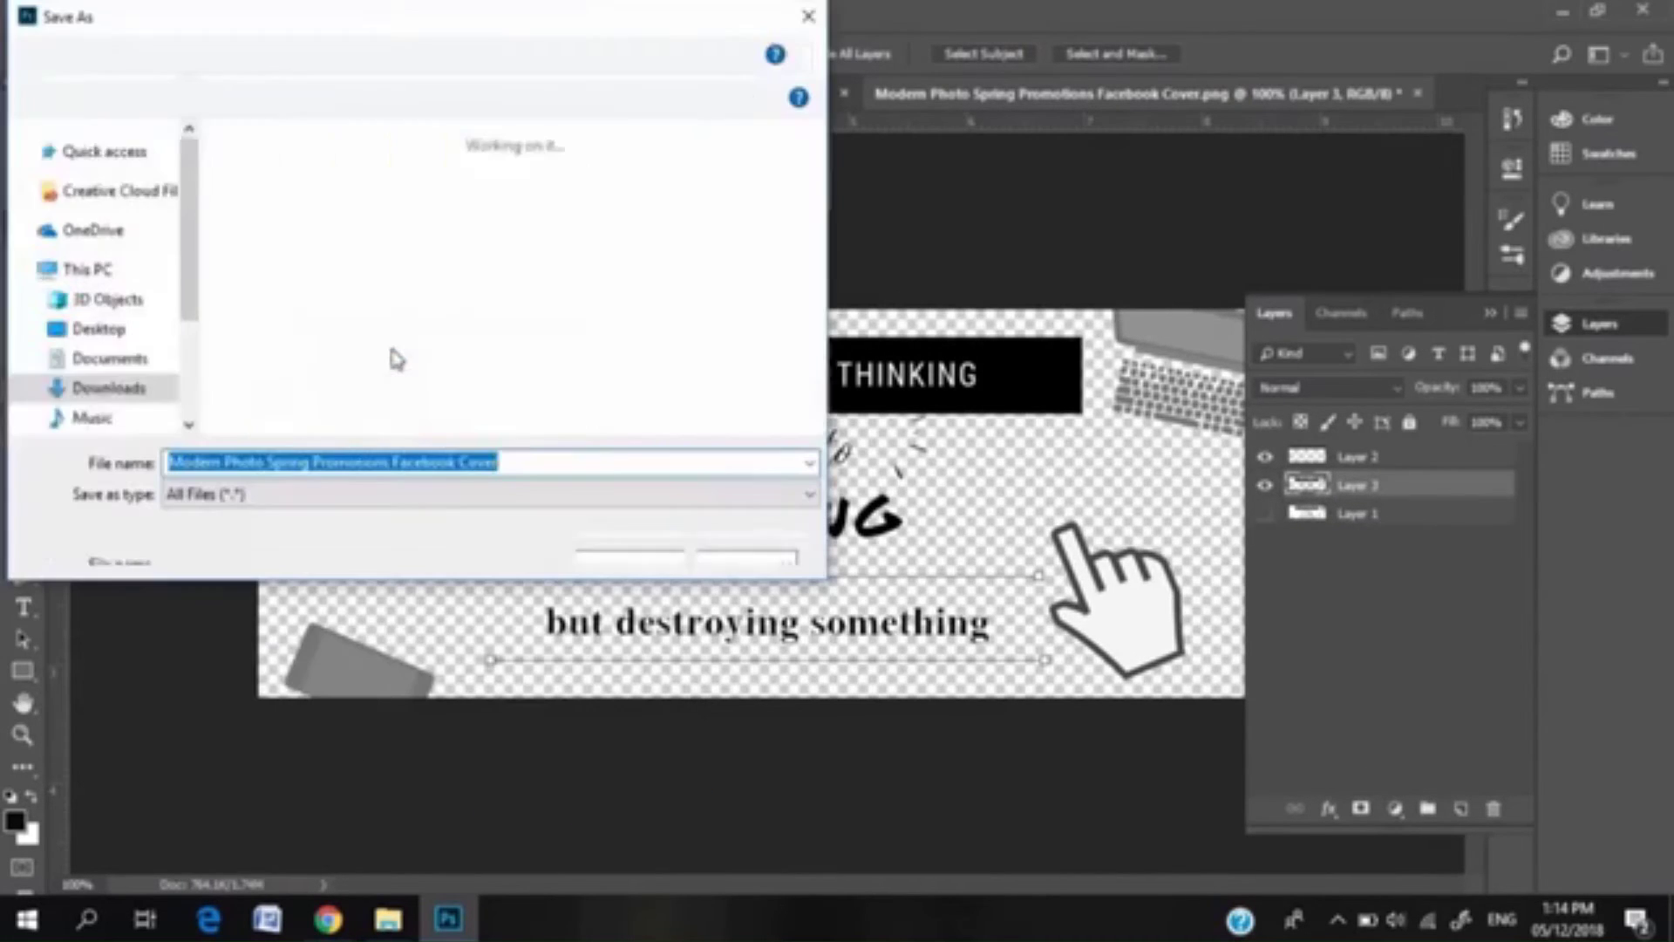
drag(189, 228, 190, 172)
click(75, 248)
click(482, 465)
text(sfd)
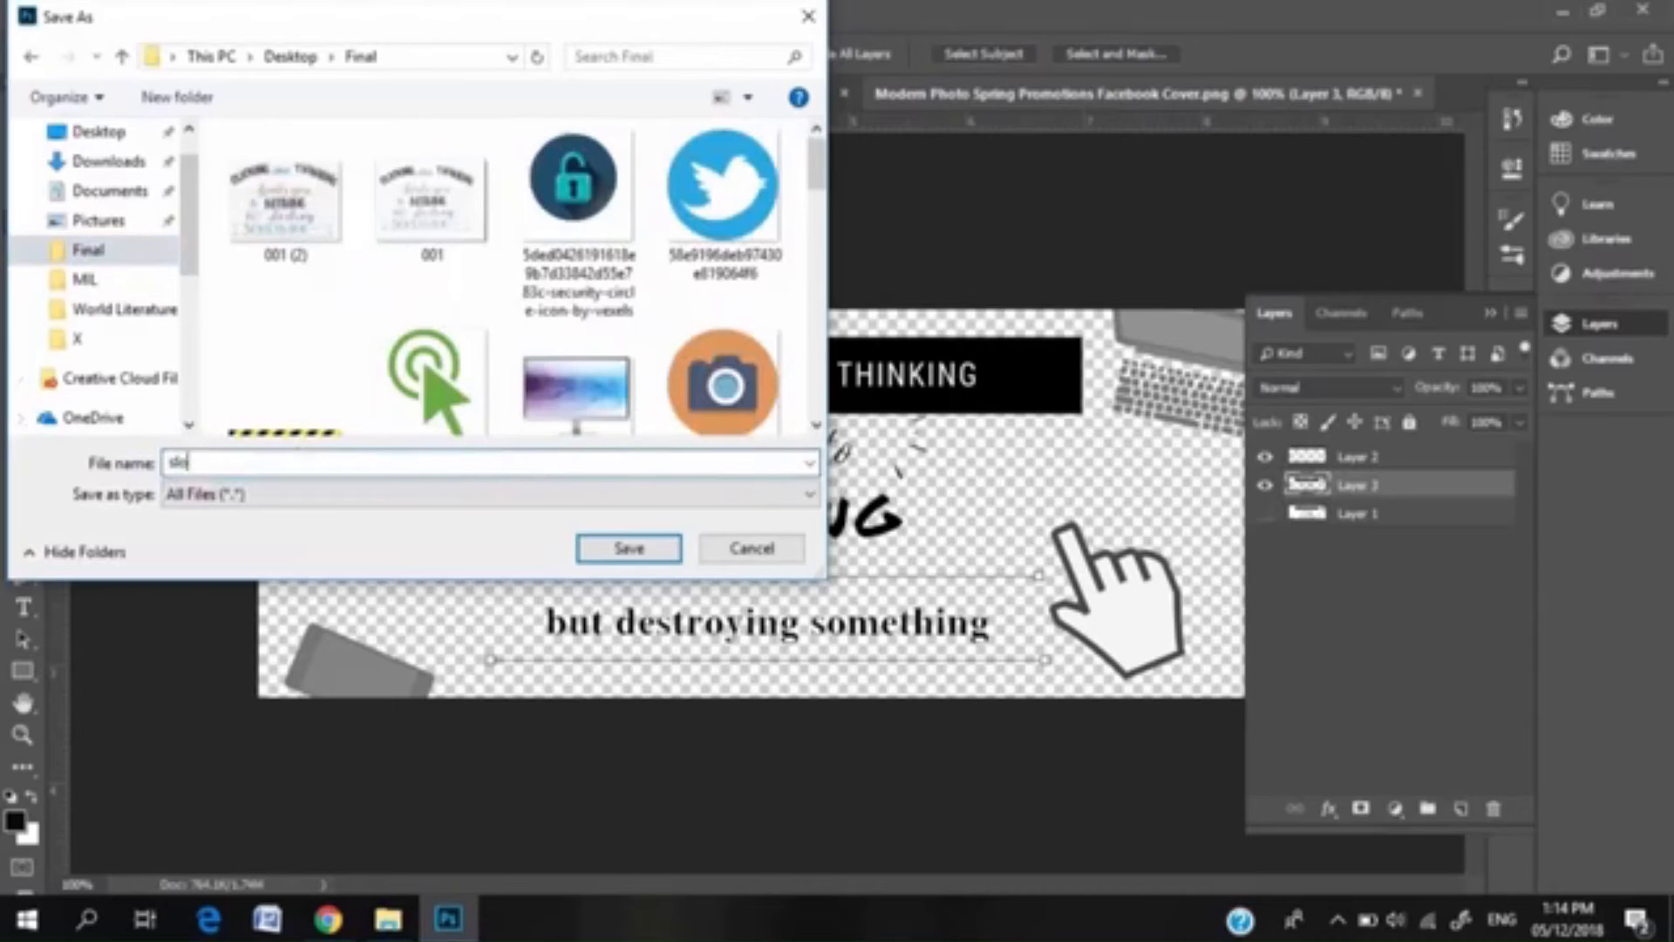
key(Return)
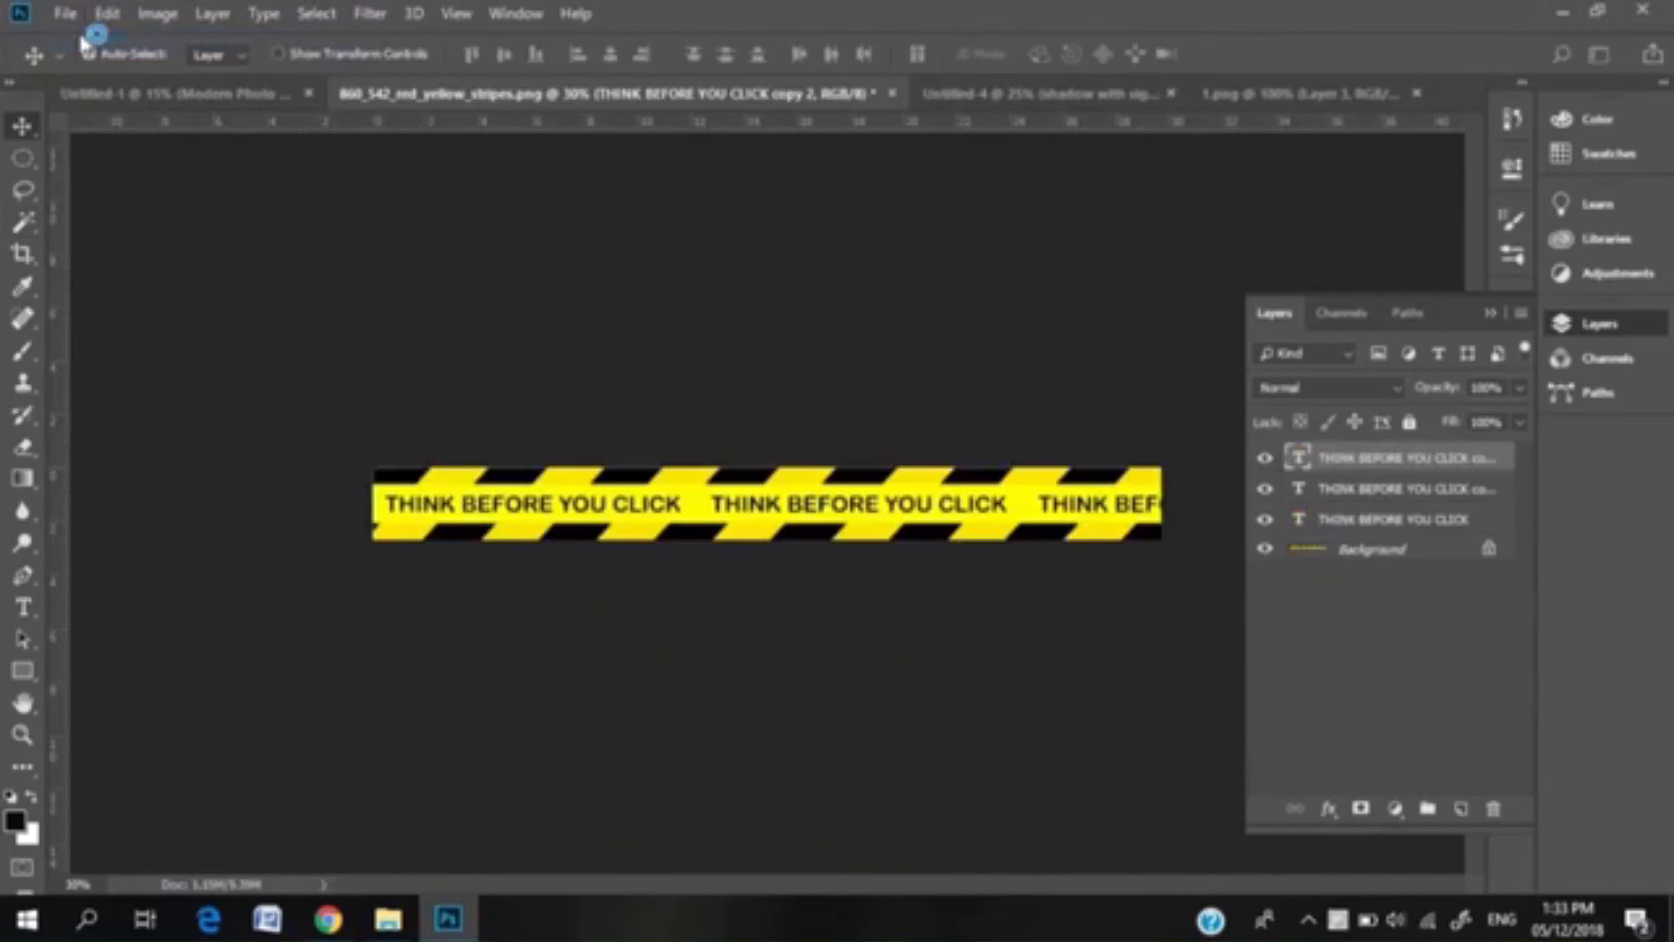
Step: Create another blank poster document and place the "shadow with sign" image in it
key(ctrl+n)
click(1318, 845)
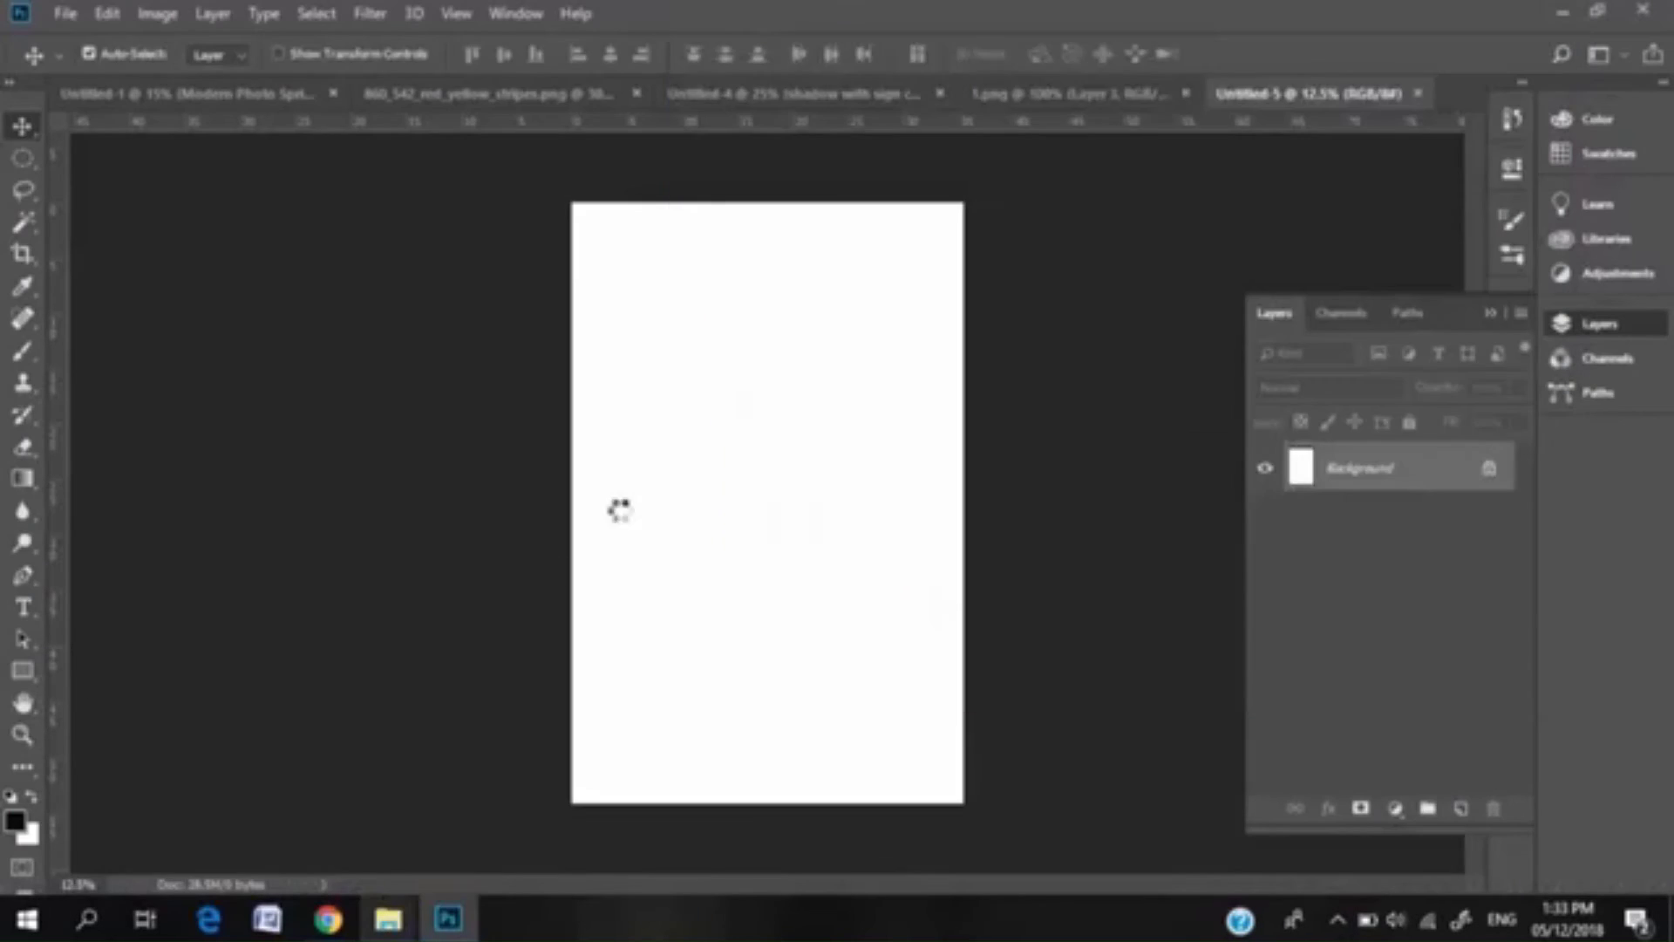
key(Return)
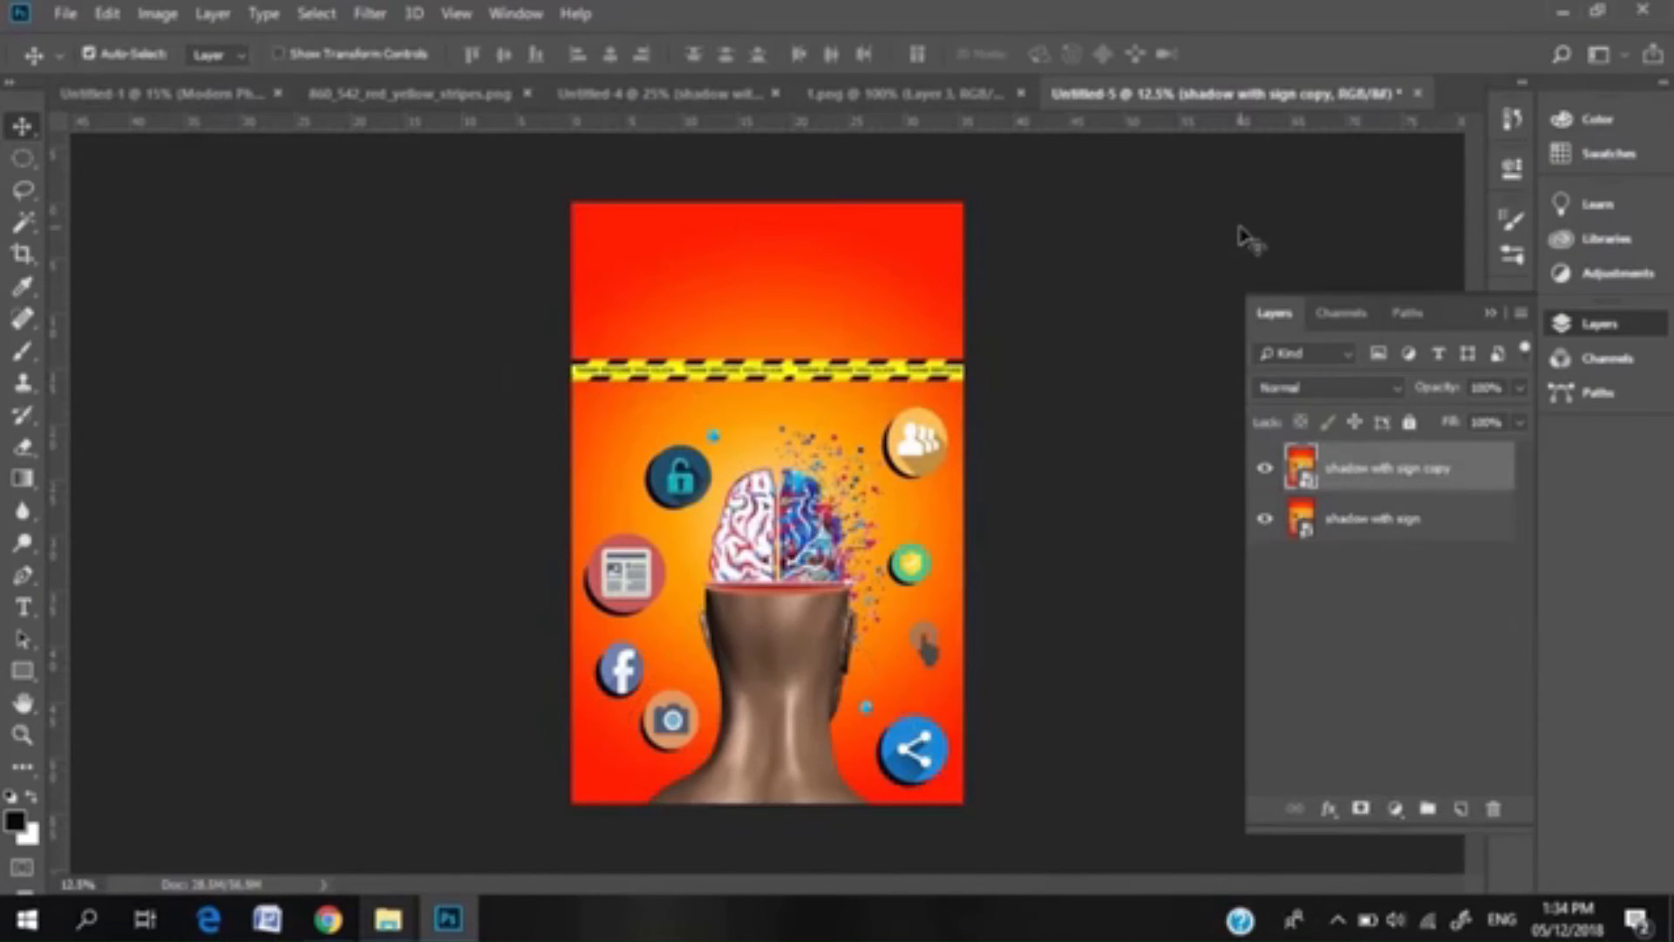
Step: Apply the artistic Dry Brush filter from the Filter Gallery to the "shadow with sign copy" layer
click(371, 14)
click(432, 112)
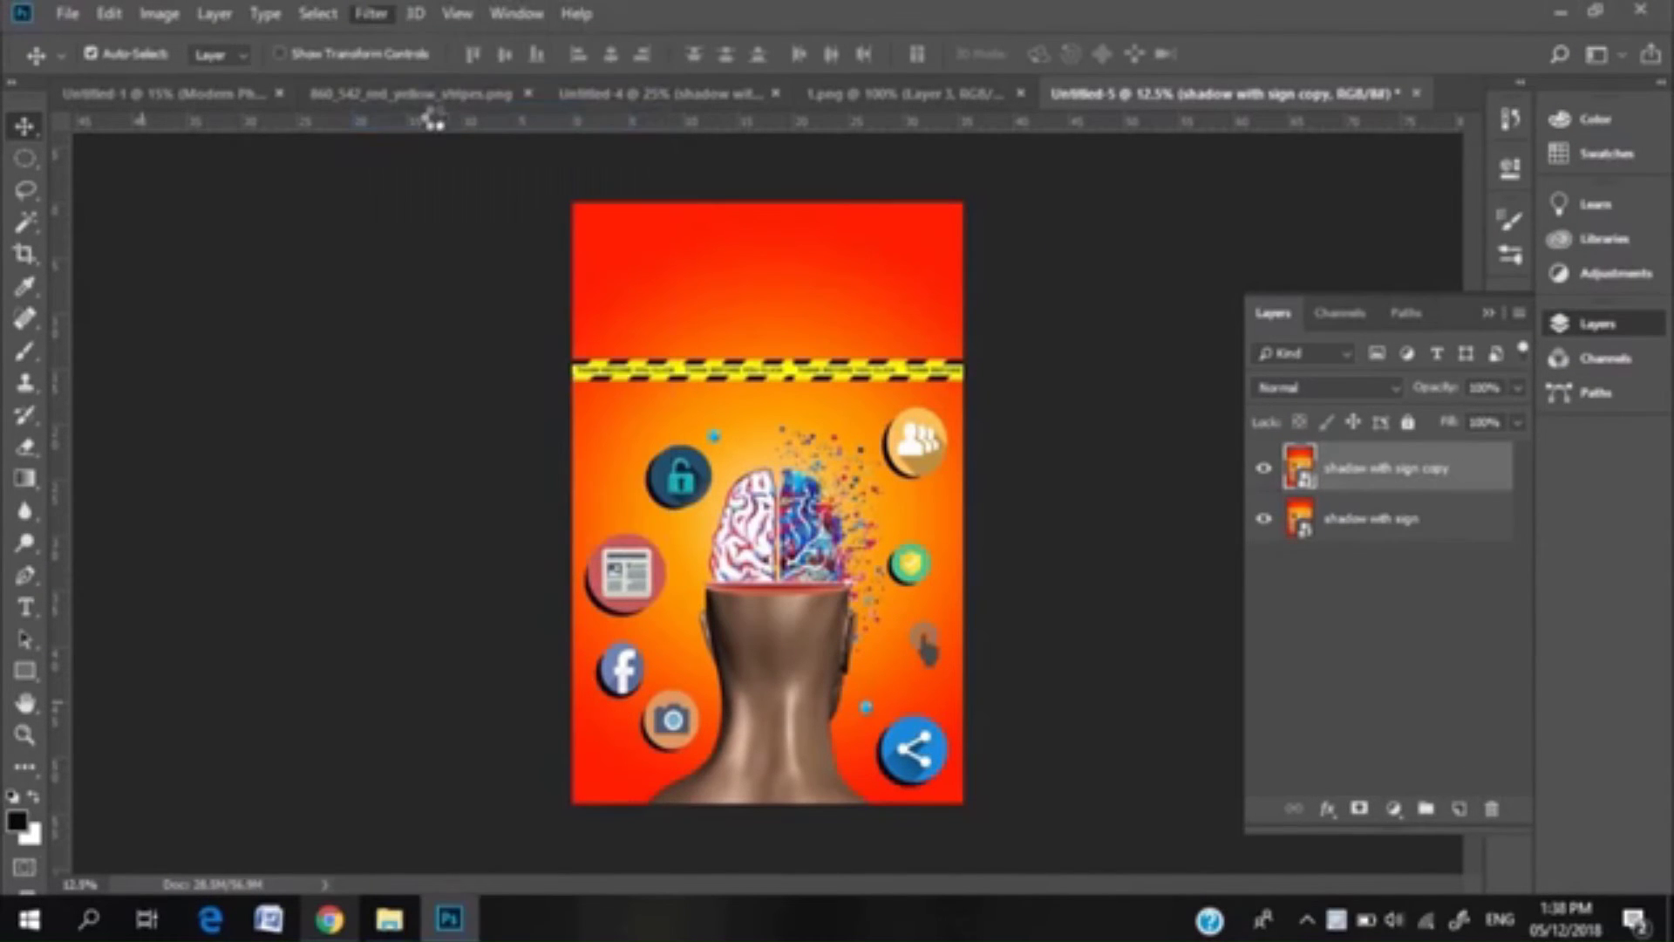
click(148, 862)
click(175, 388)
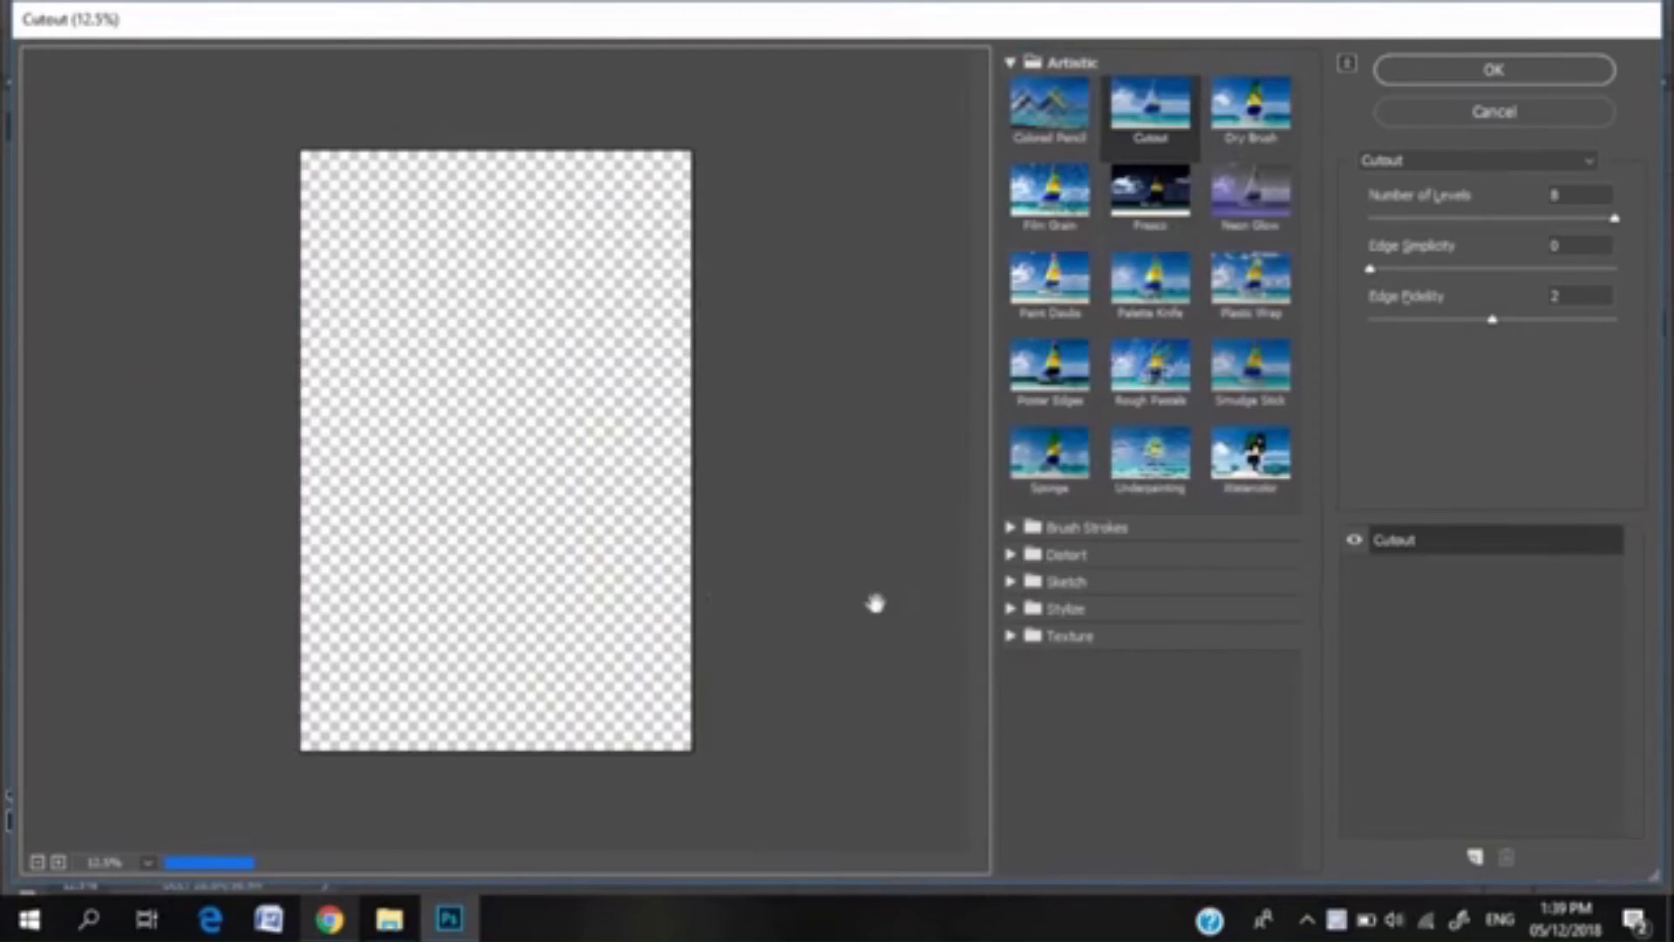
click(1250, 104)
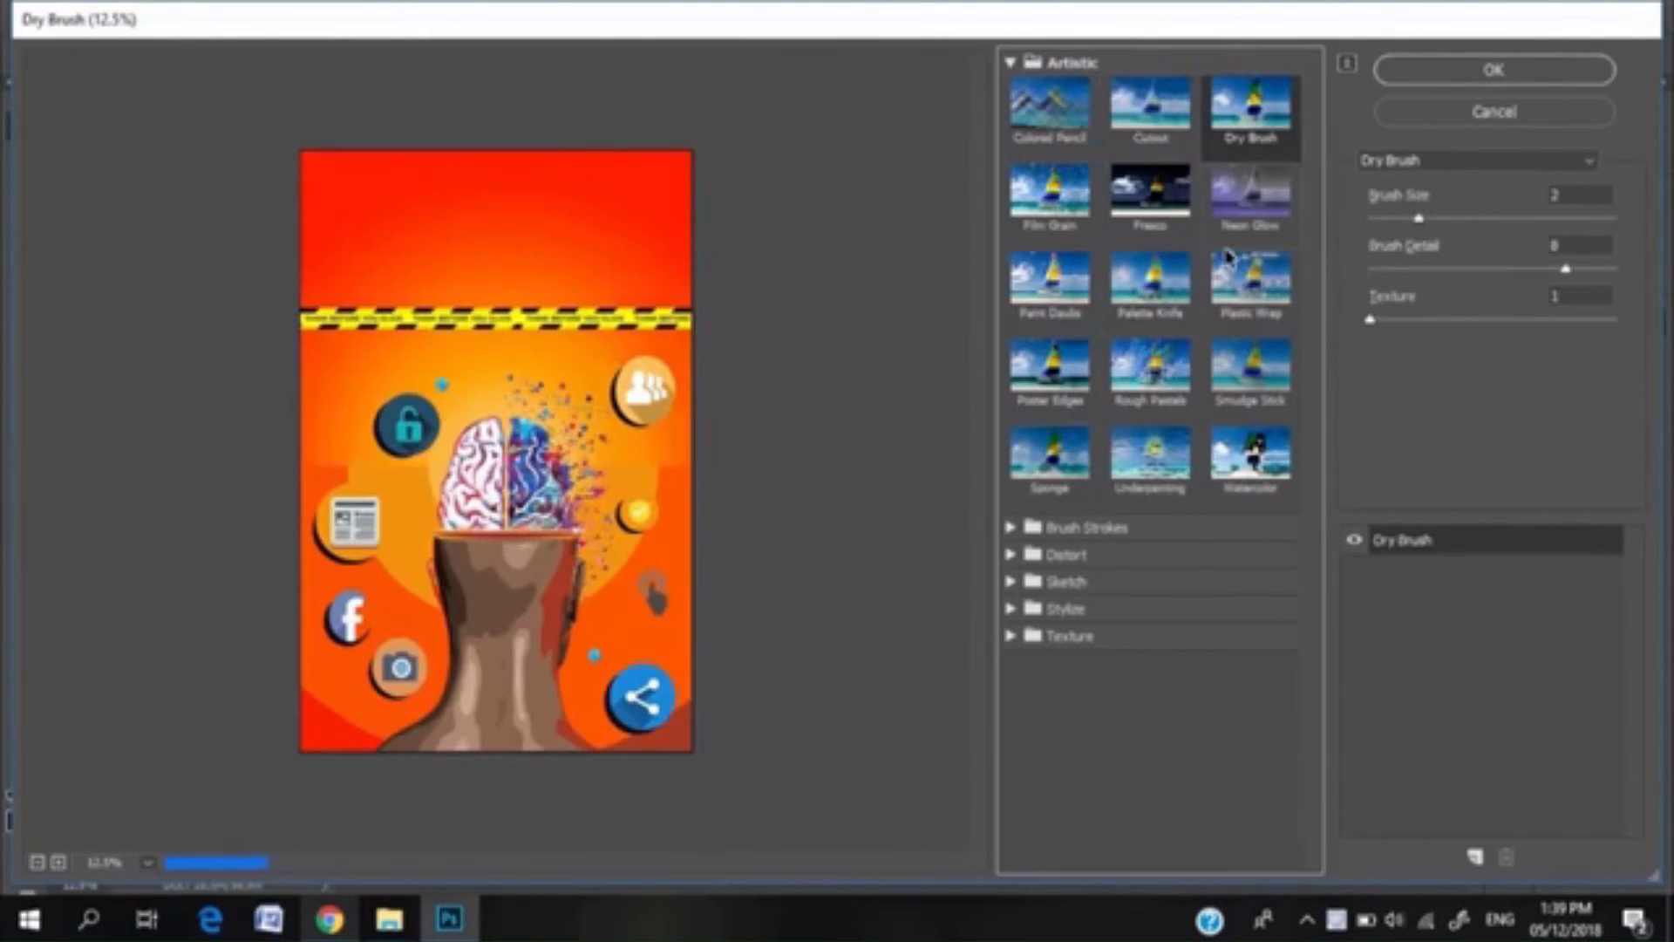
click(1440, 59)
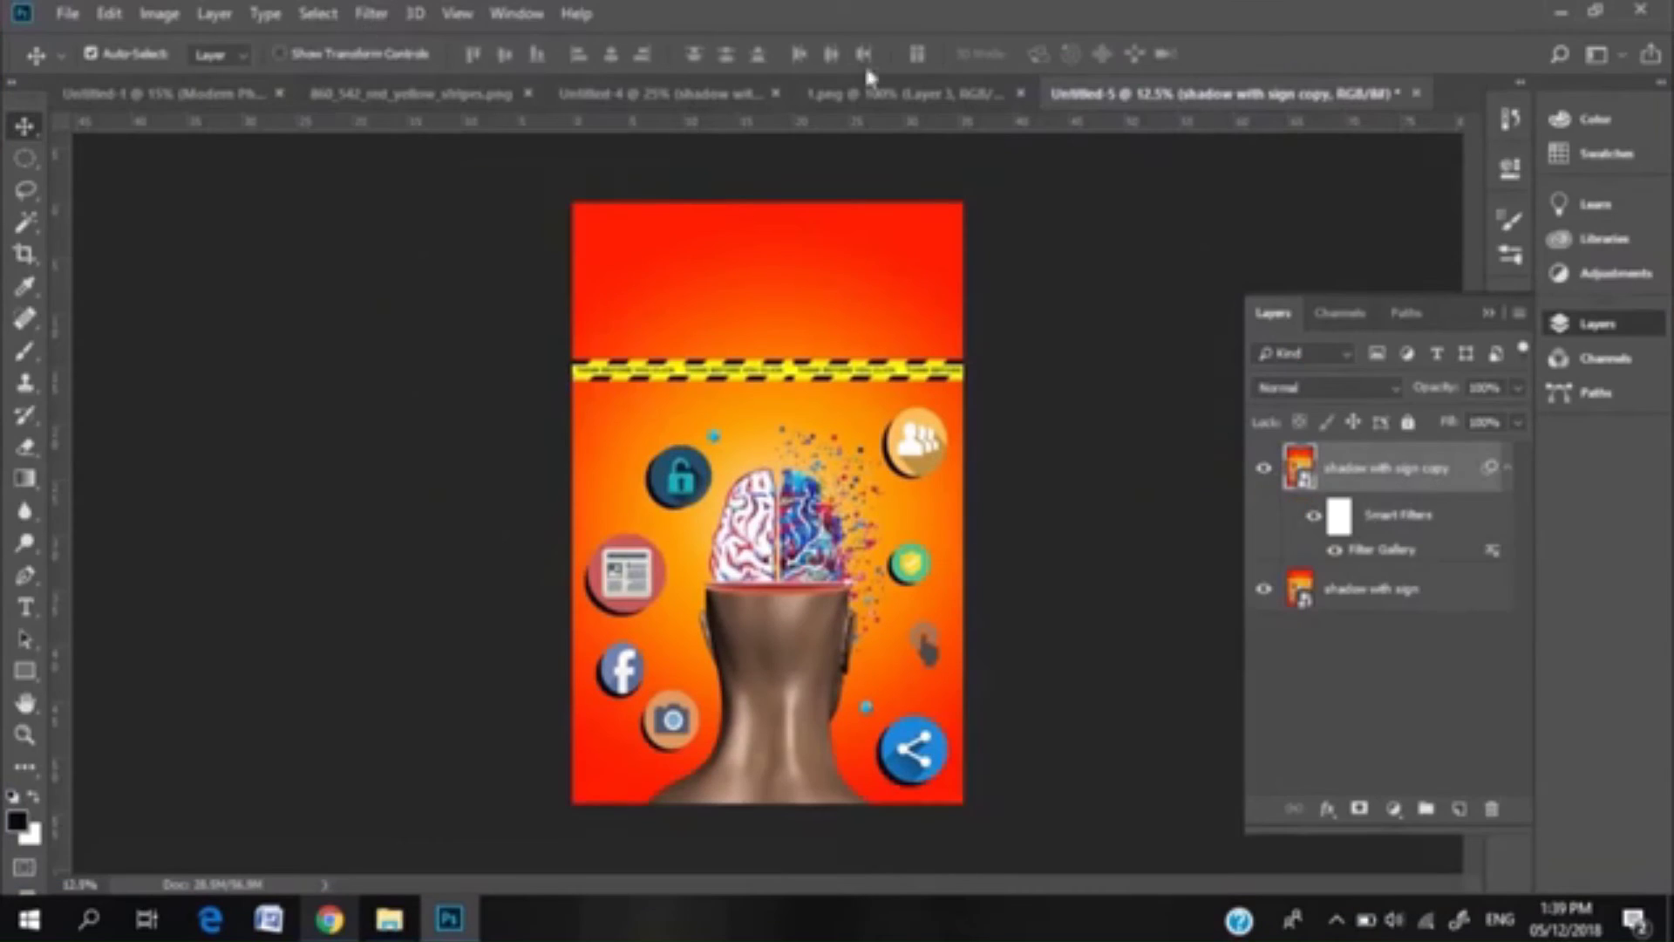
Step: Add a second Filter Gallery effect, Cutout, to the "shadow with sign copy" layer
click(371, 13)
click(462, 112)
click(148, 863)
click(131, 374)
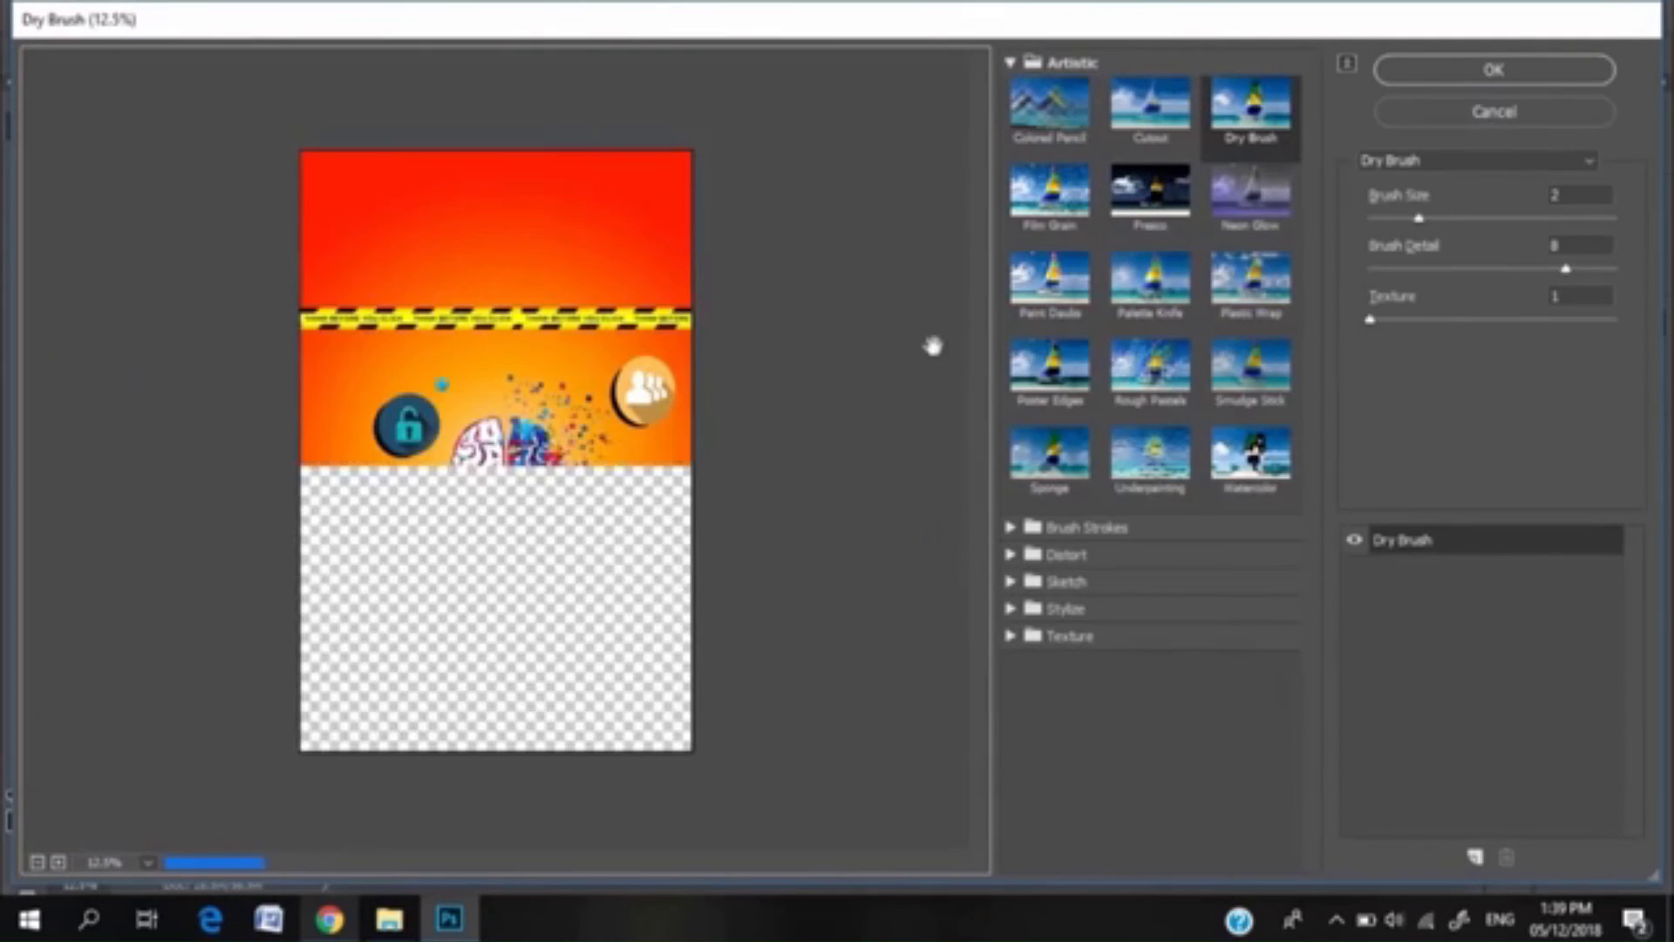
click(1175, 150)
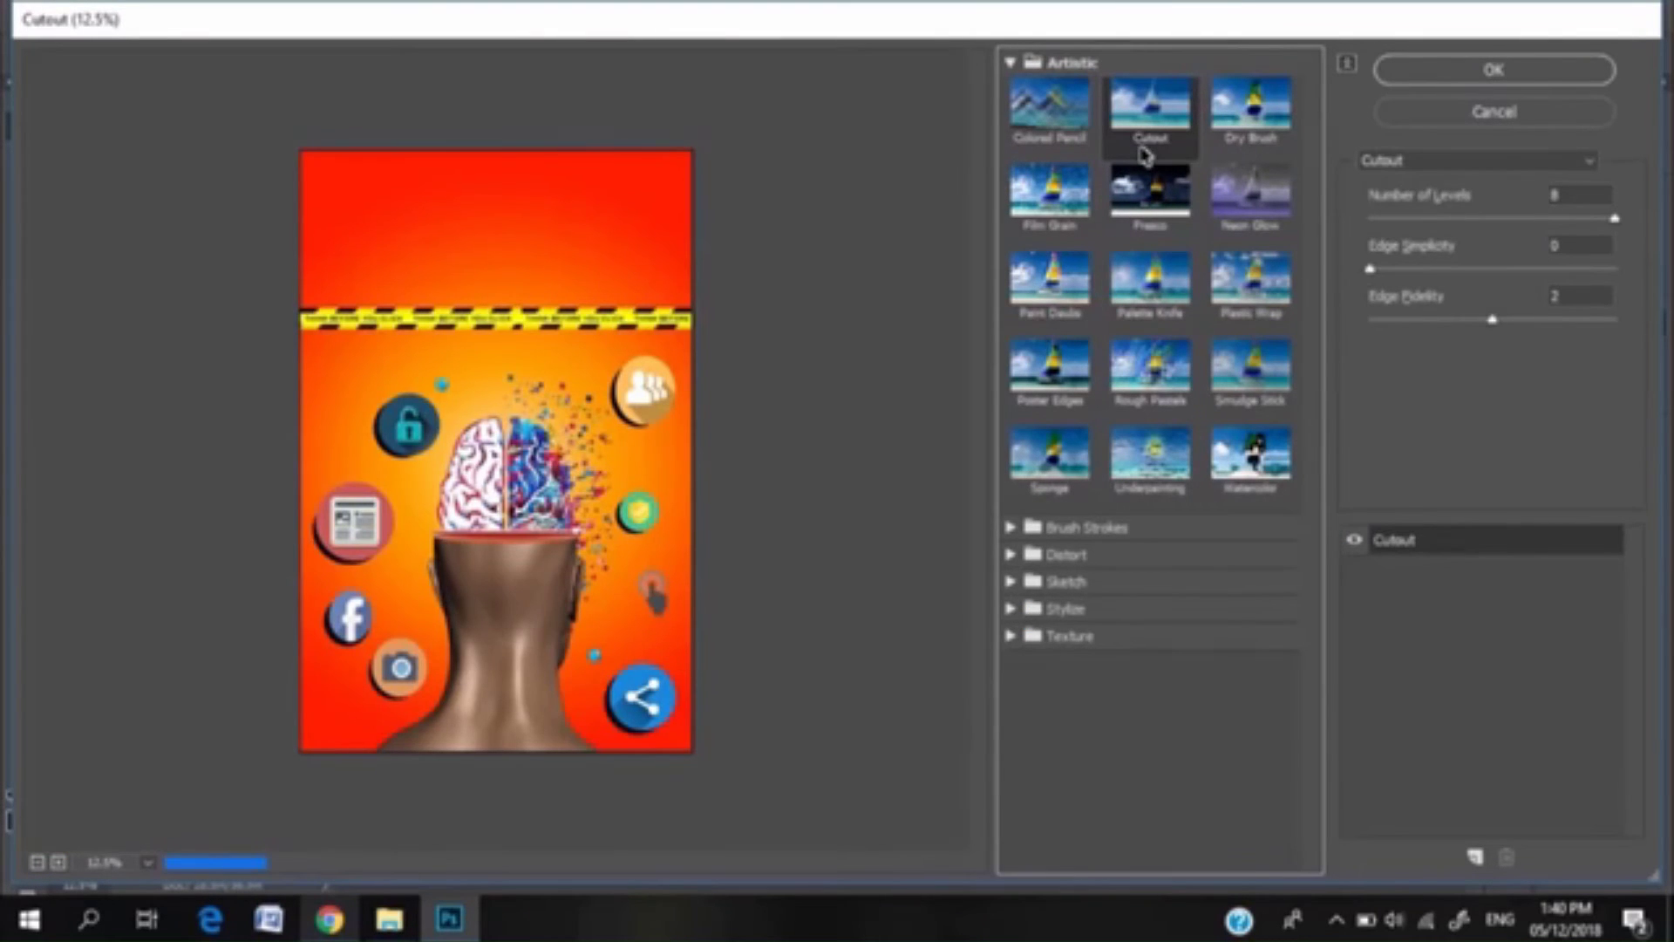
click(1417, 72)
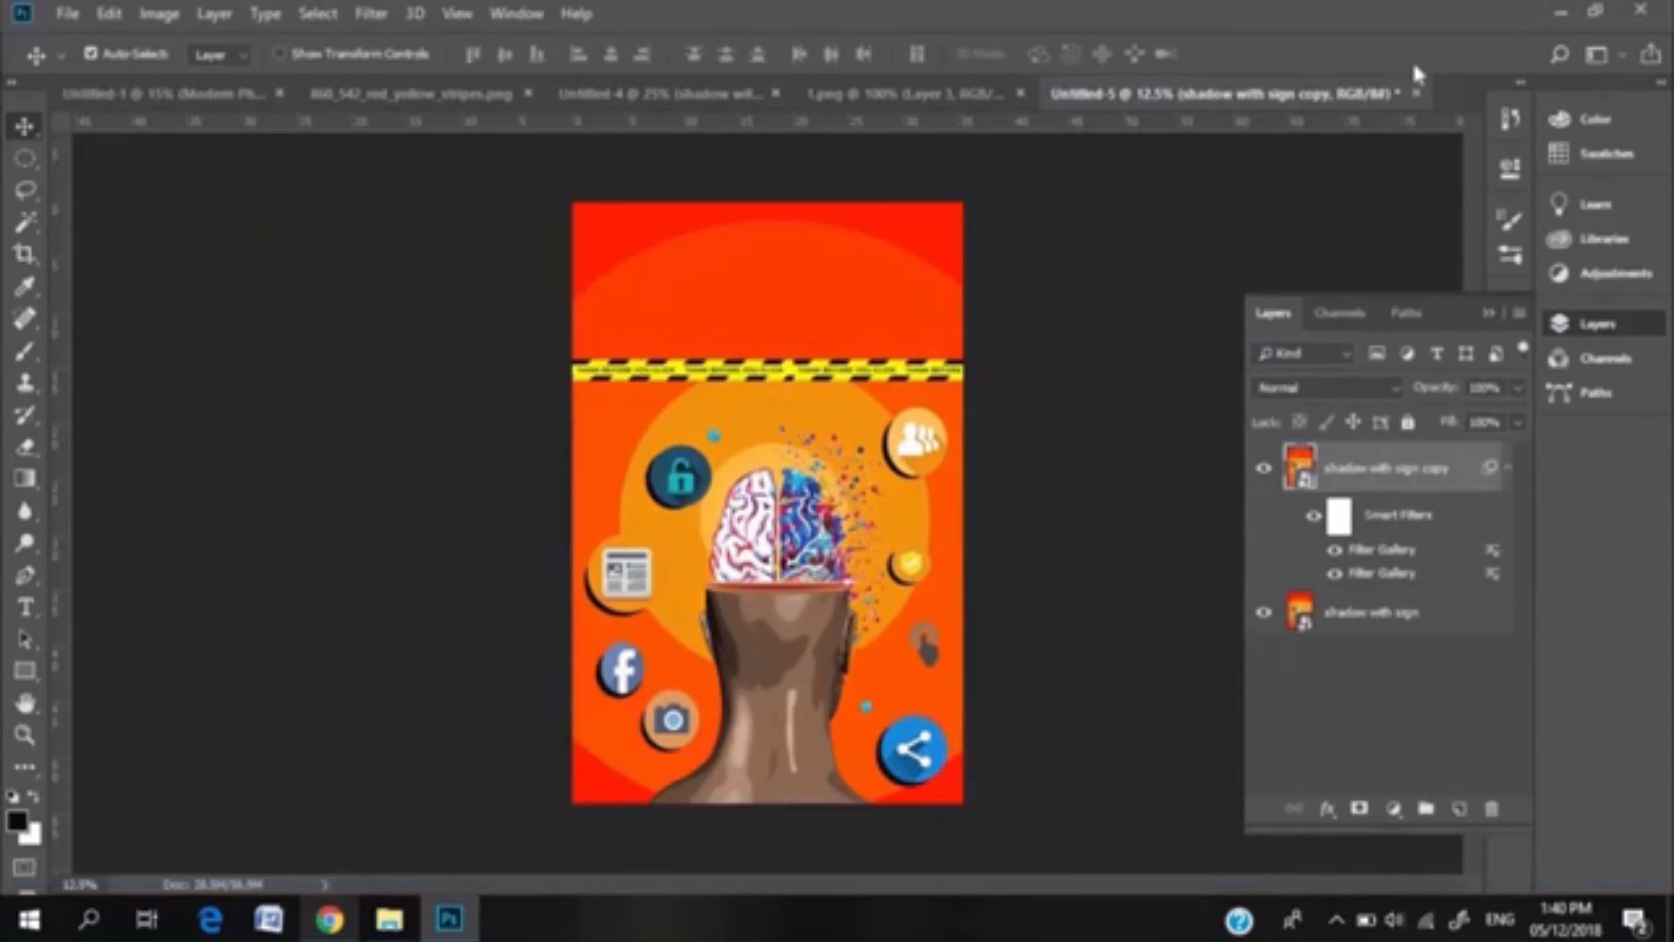
Step: Set the blending mode of the uppermost Filter Gallery smart filter to Pin Light
double_click(1492, 550)
click(830, 172)
click(767, 622)
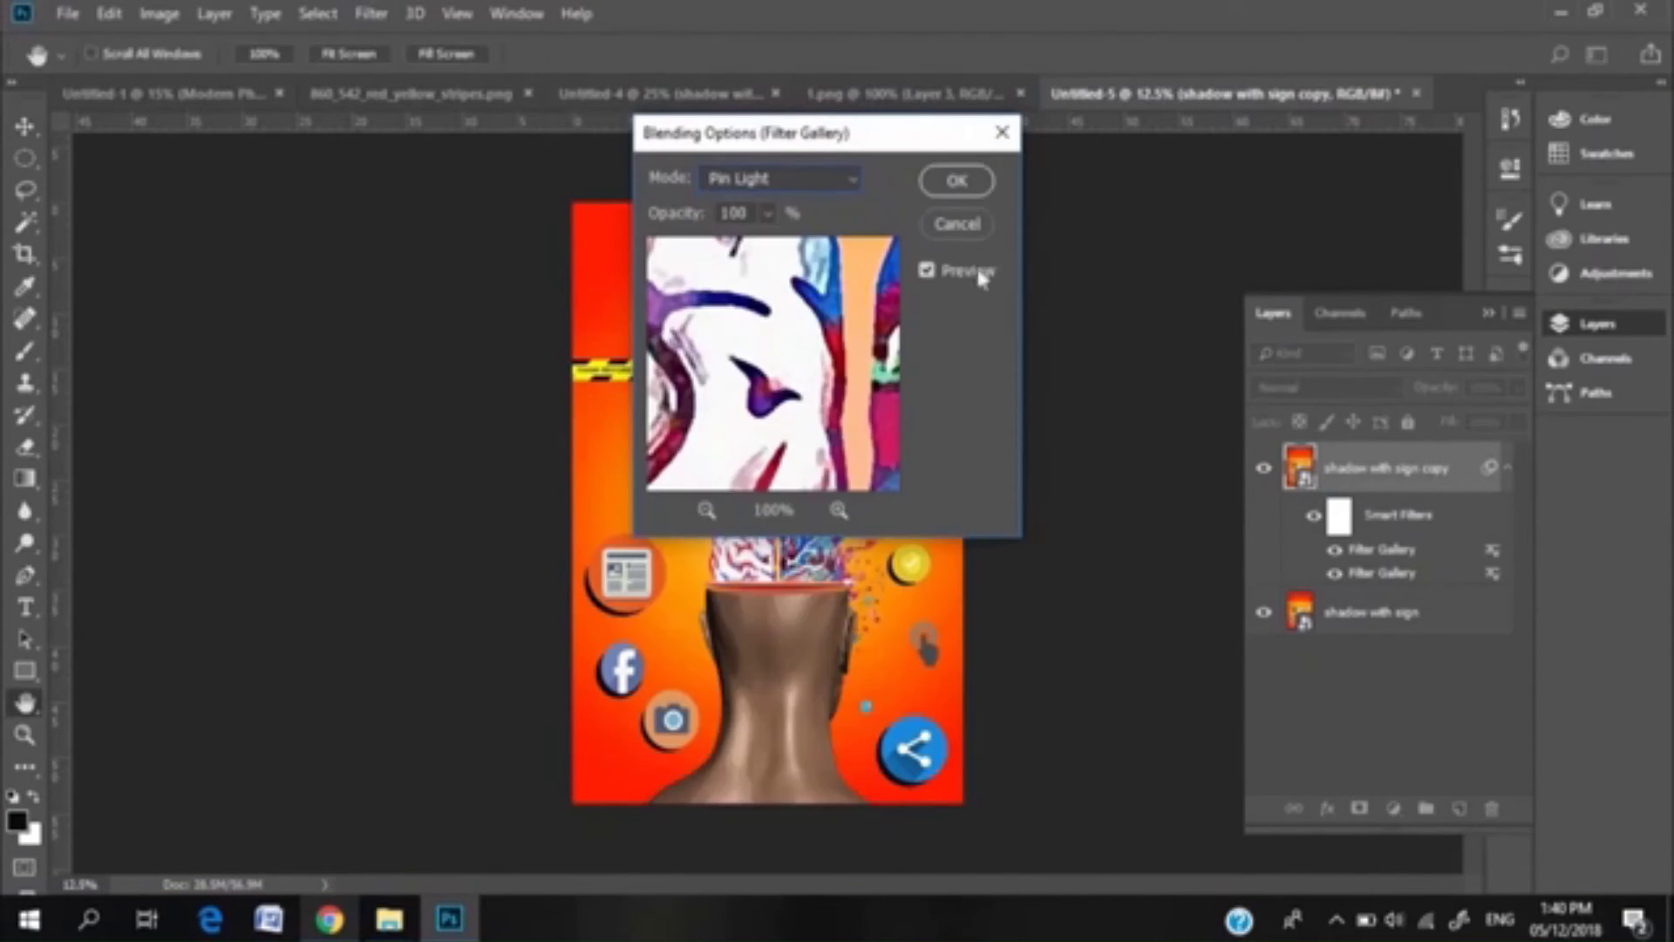
click(959, 177)
Step: Apply a Smart Blur filter to the "shadow with sign copy" layer
click(371, 14)
mouse_move(660, 298)
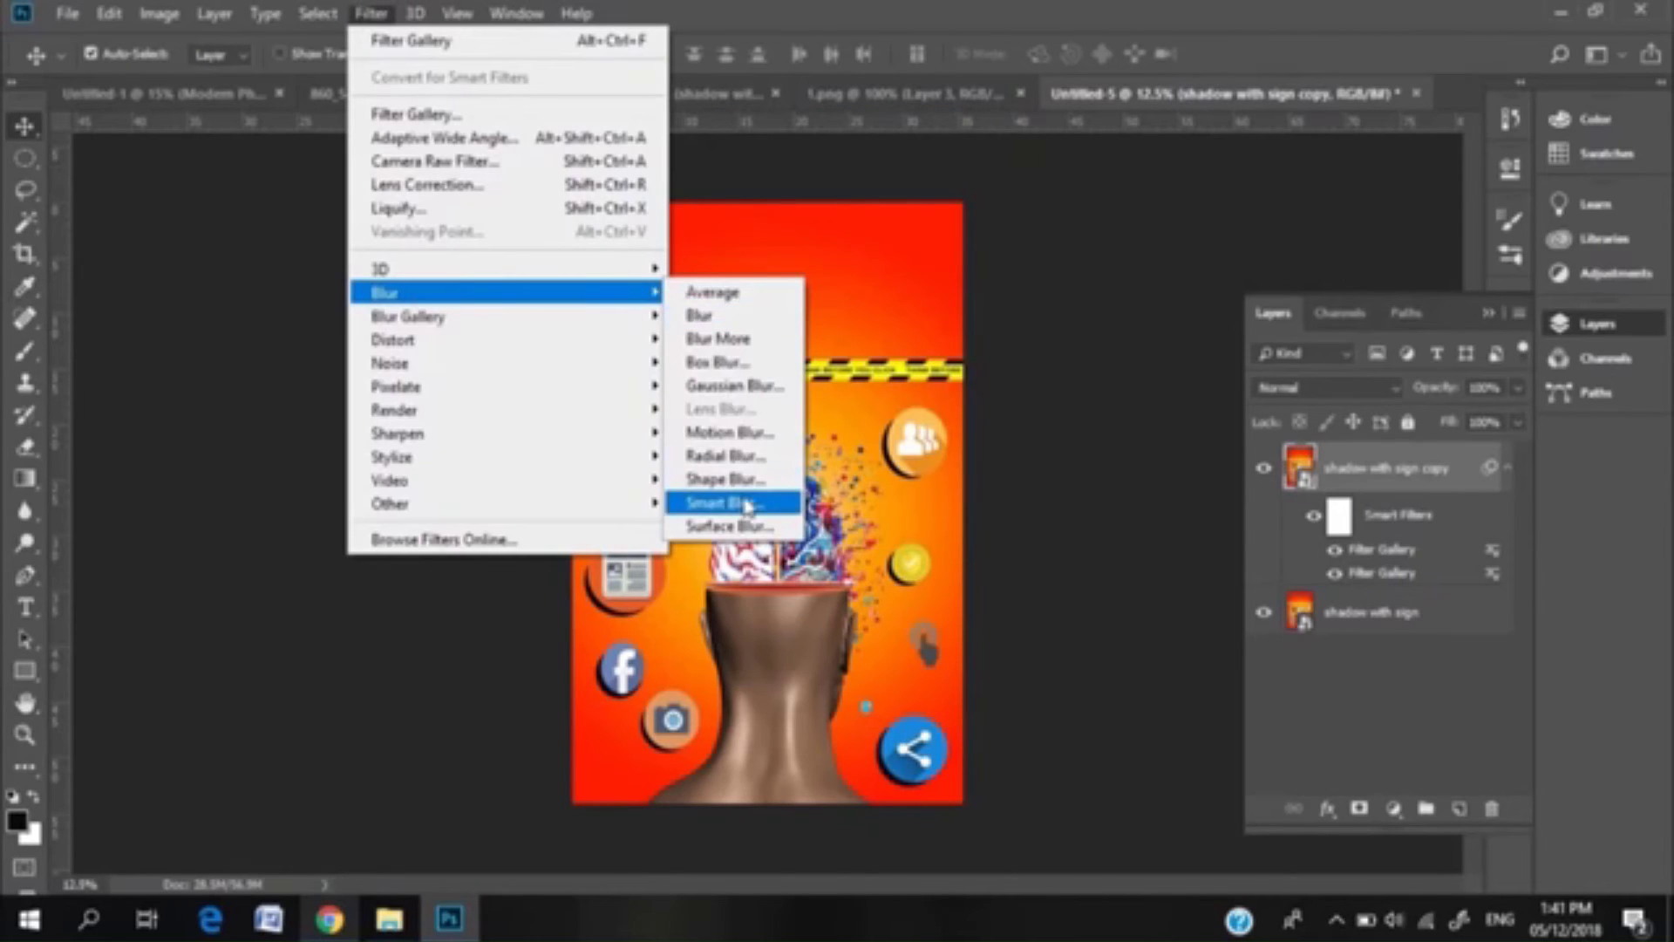
click(726, 503)
click(1011, 160)
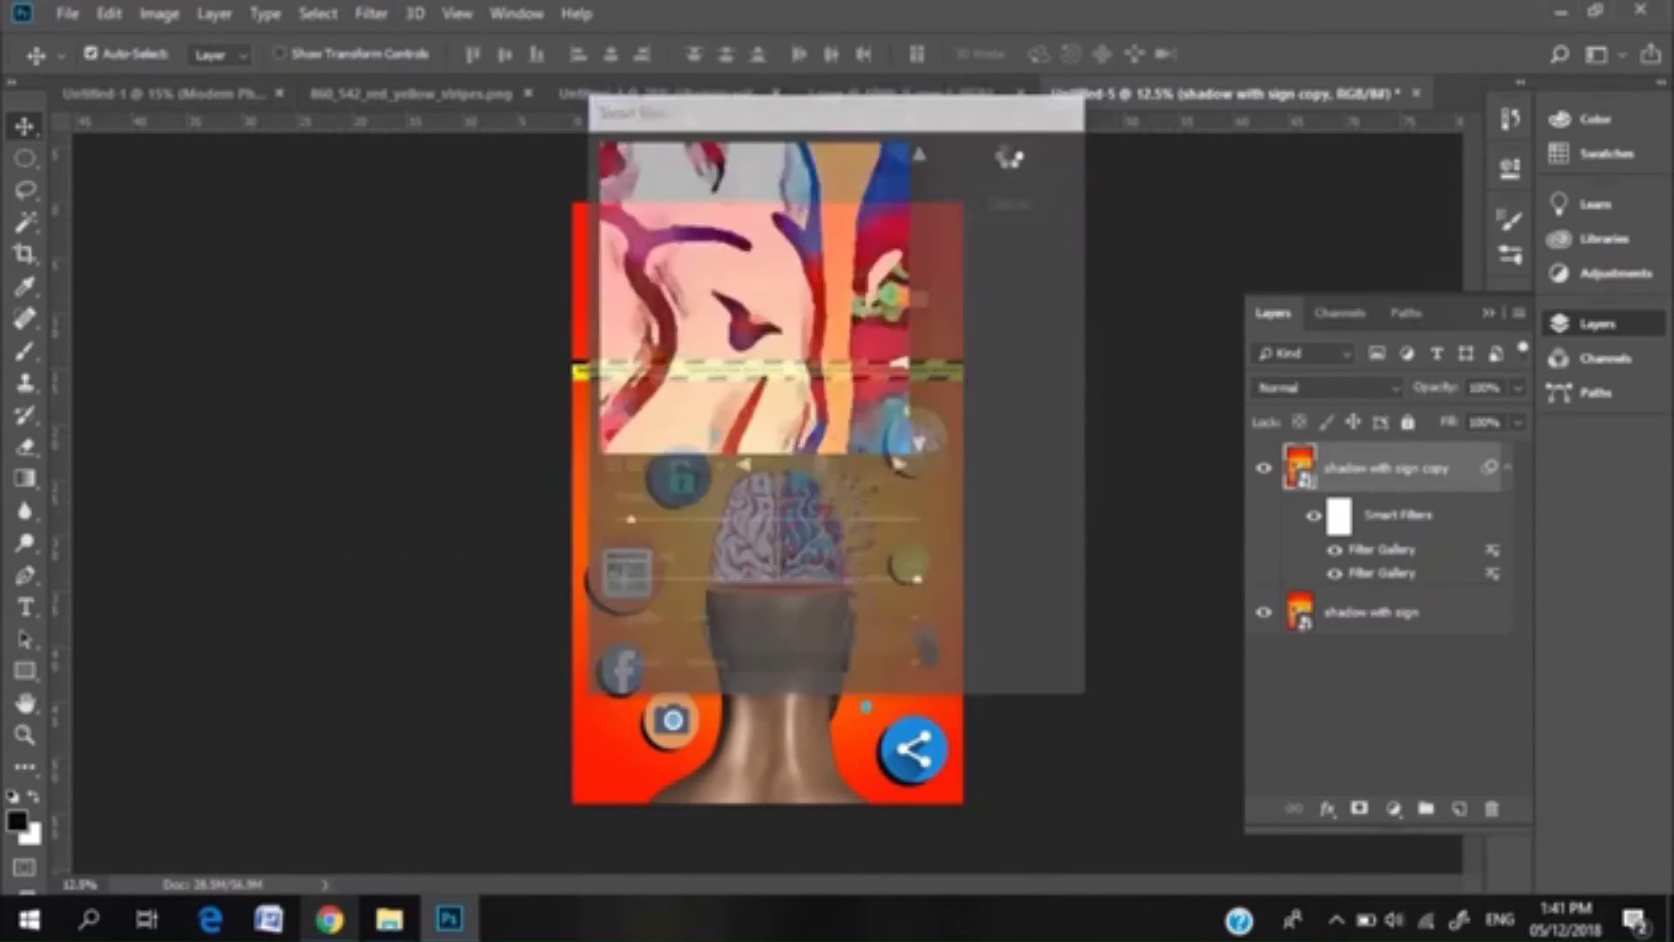
Step: Set the Smart Blur smart filter's blending mode to Screen at 50% opacity
double_click(1496, 551)
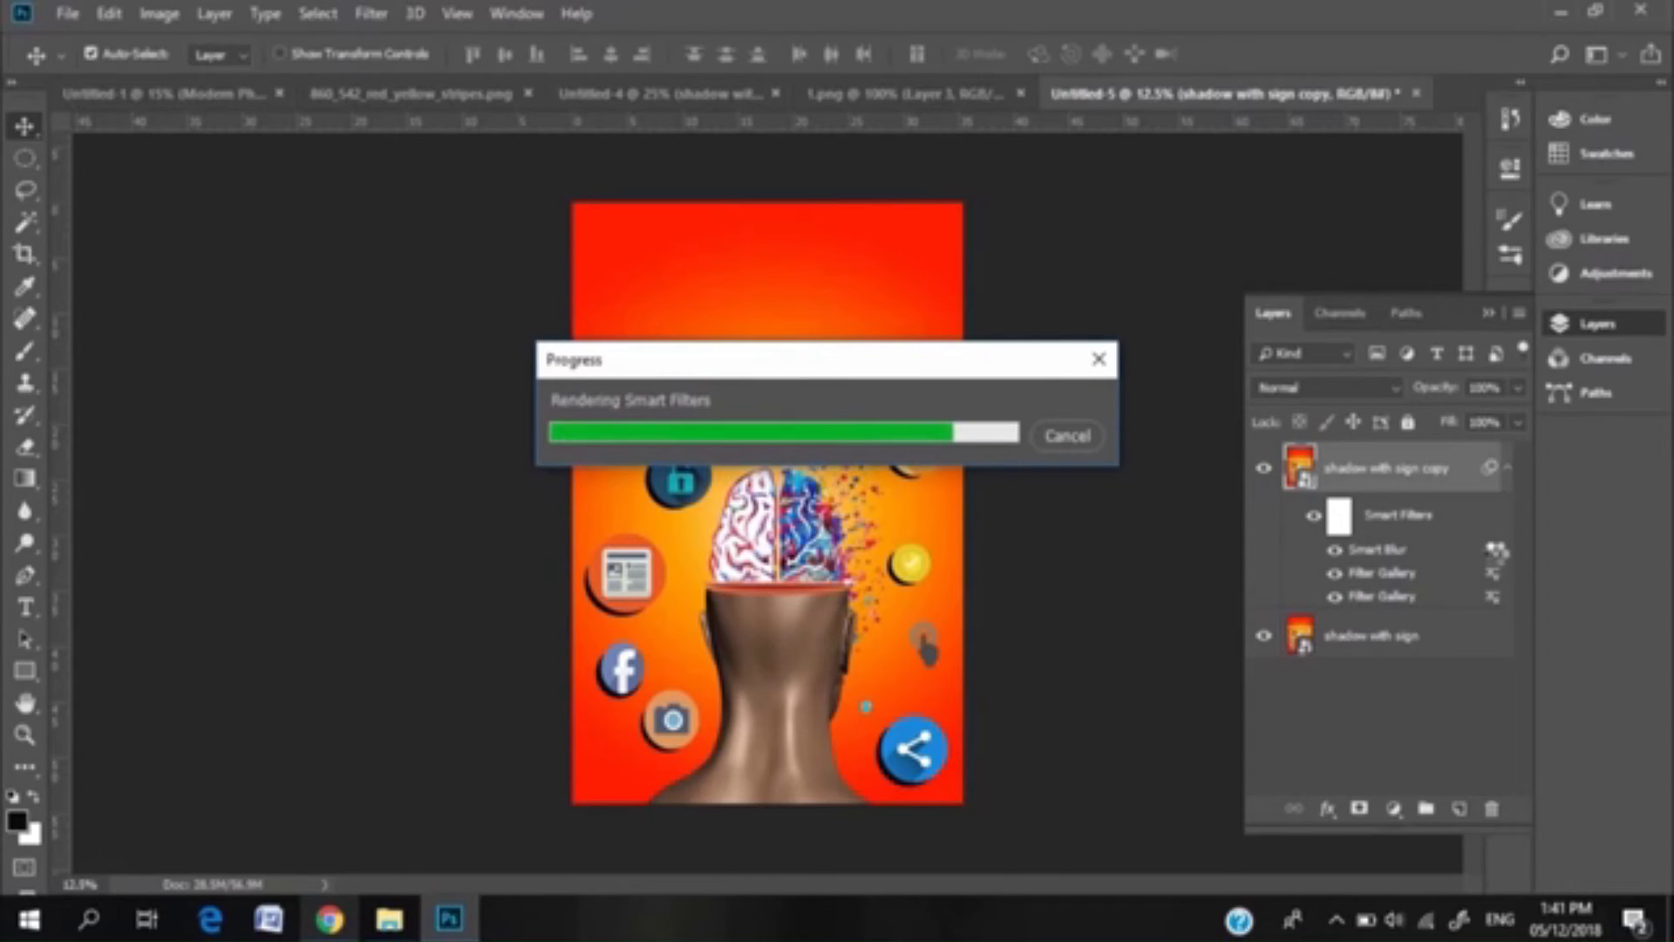
double_click(1494, 550)
click(840, 180)
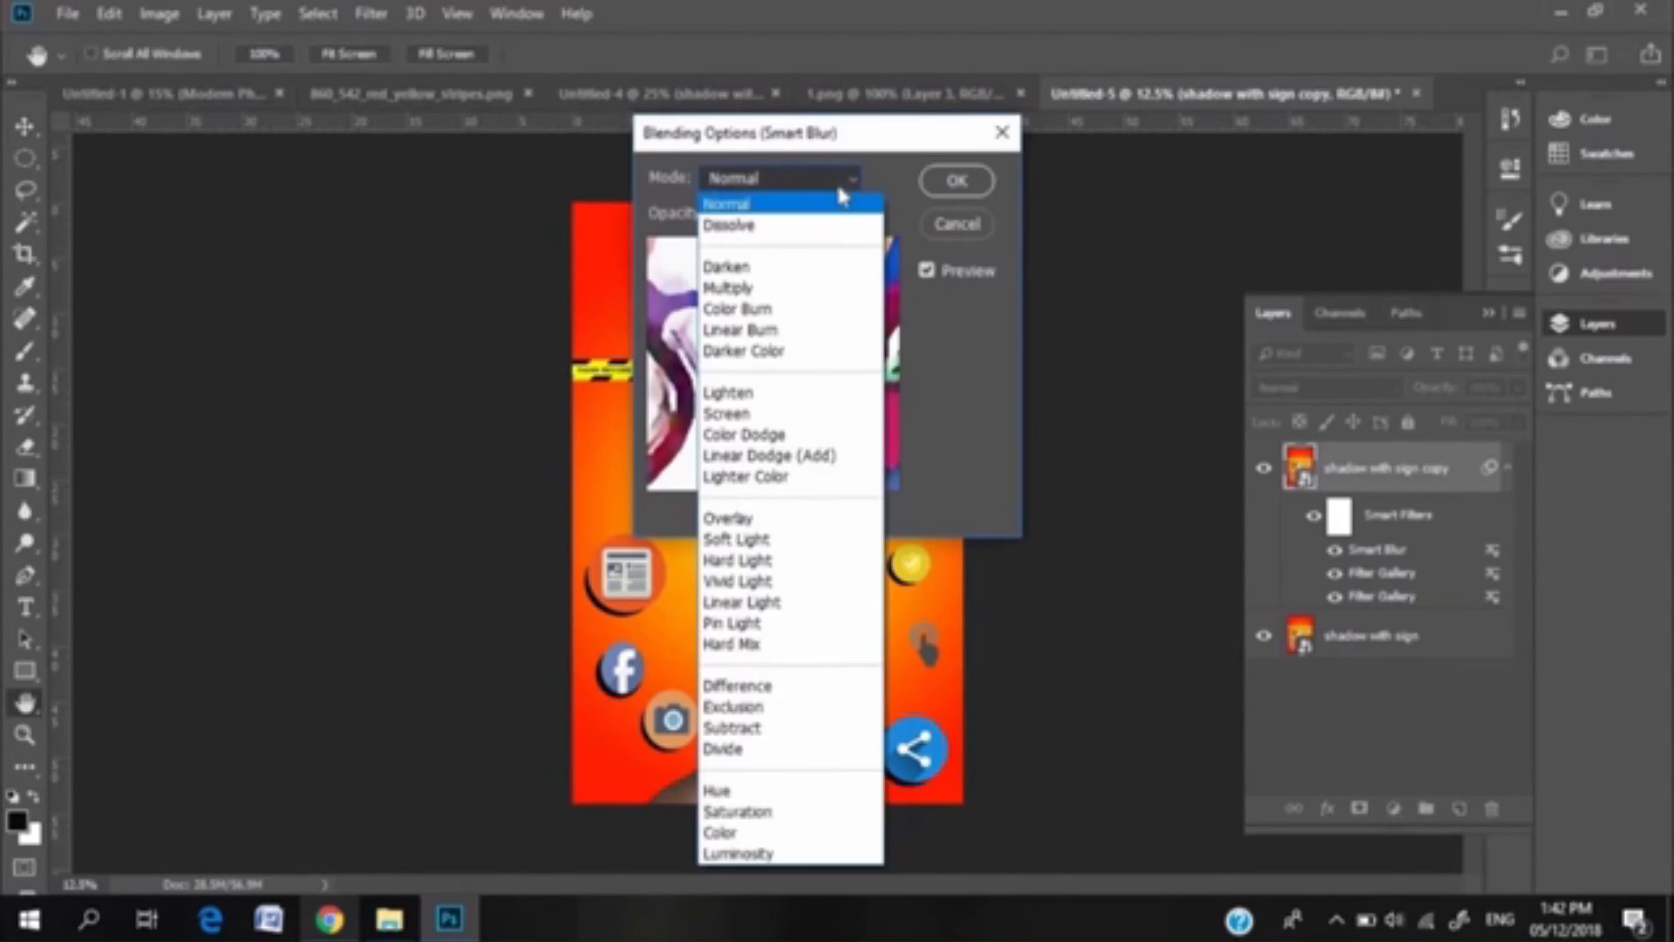
click(732, 422)
drag(765, 250, 719, 229)
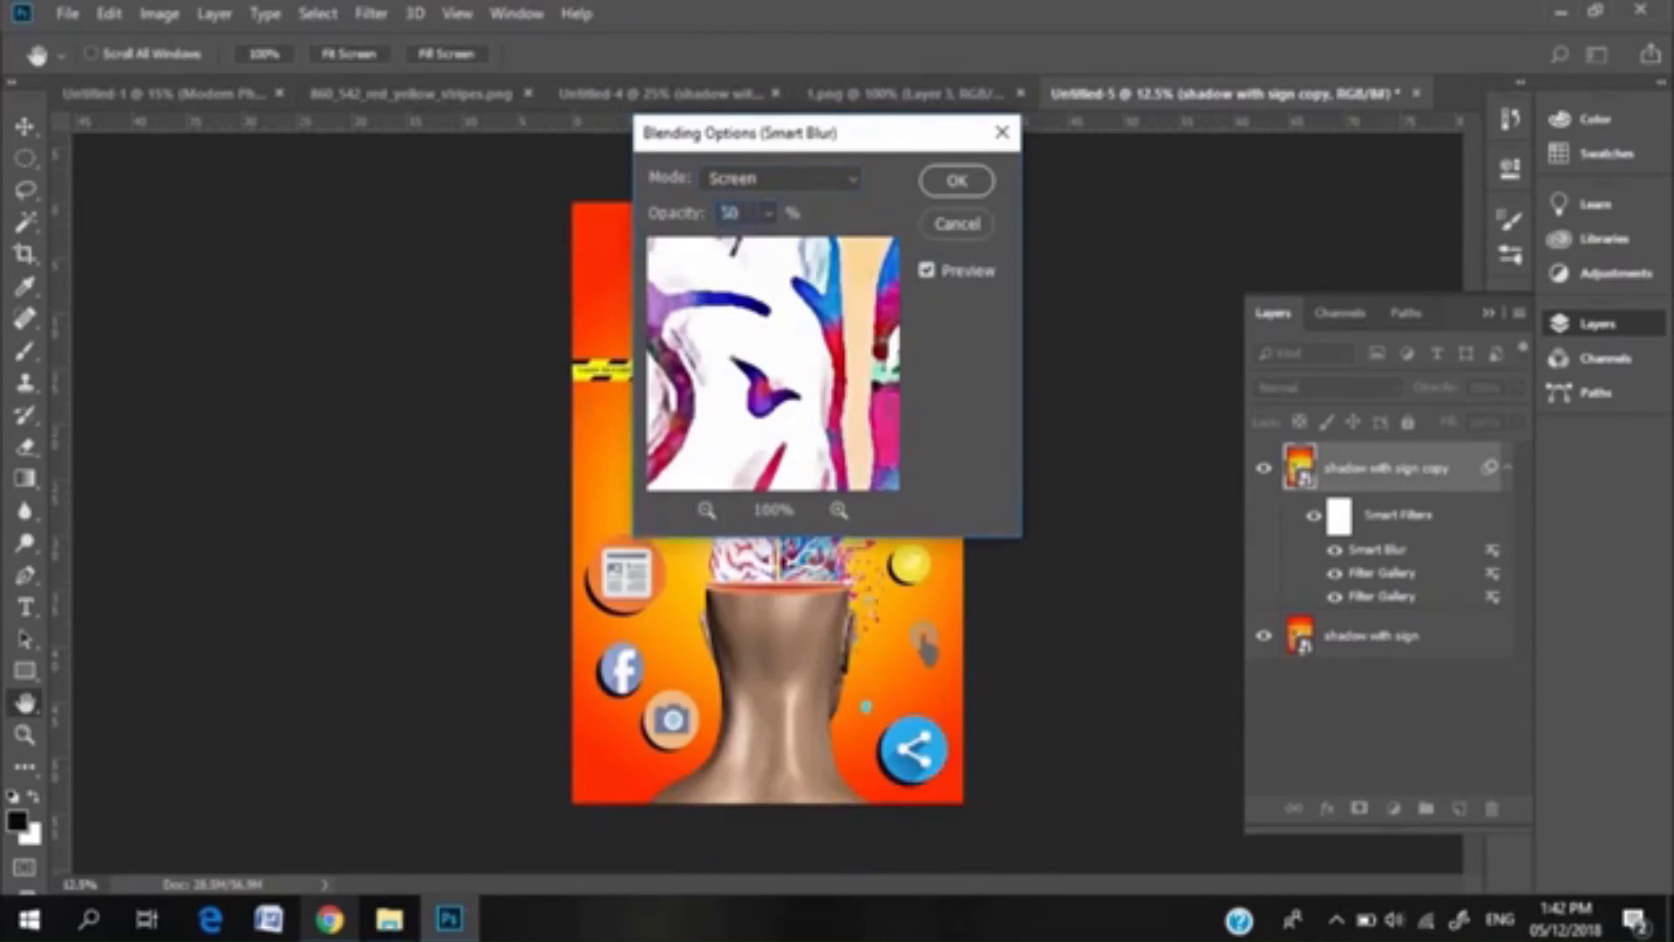
key(Return)
click(371, 14)
mouse_move(457, 462)
click(708, 619)
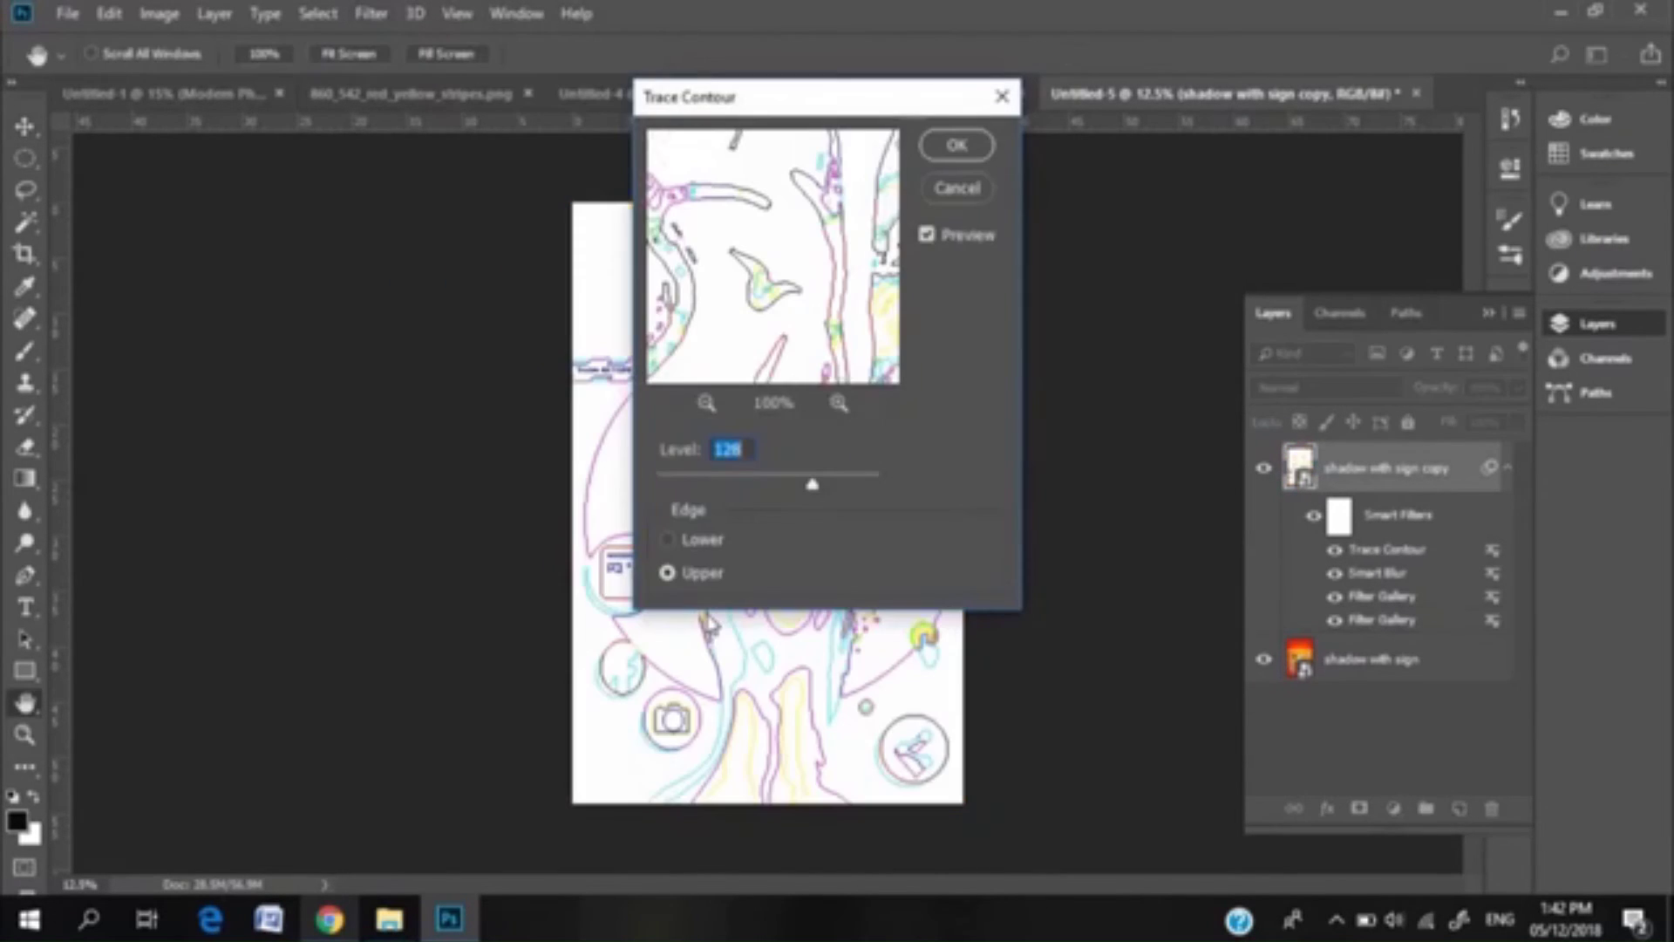
click(956, 187)
Step: Apply the Find Edges filter to the "shadow with sign copy" layer and set its filter blending mode to Multiply
click(370, 13)
click(817, 534)
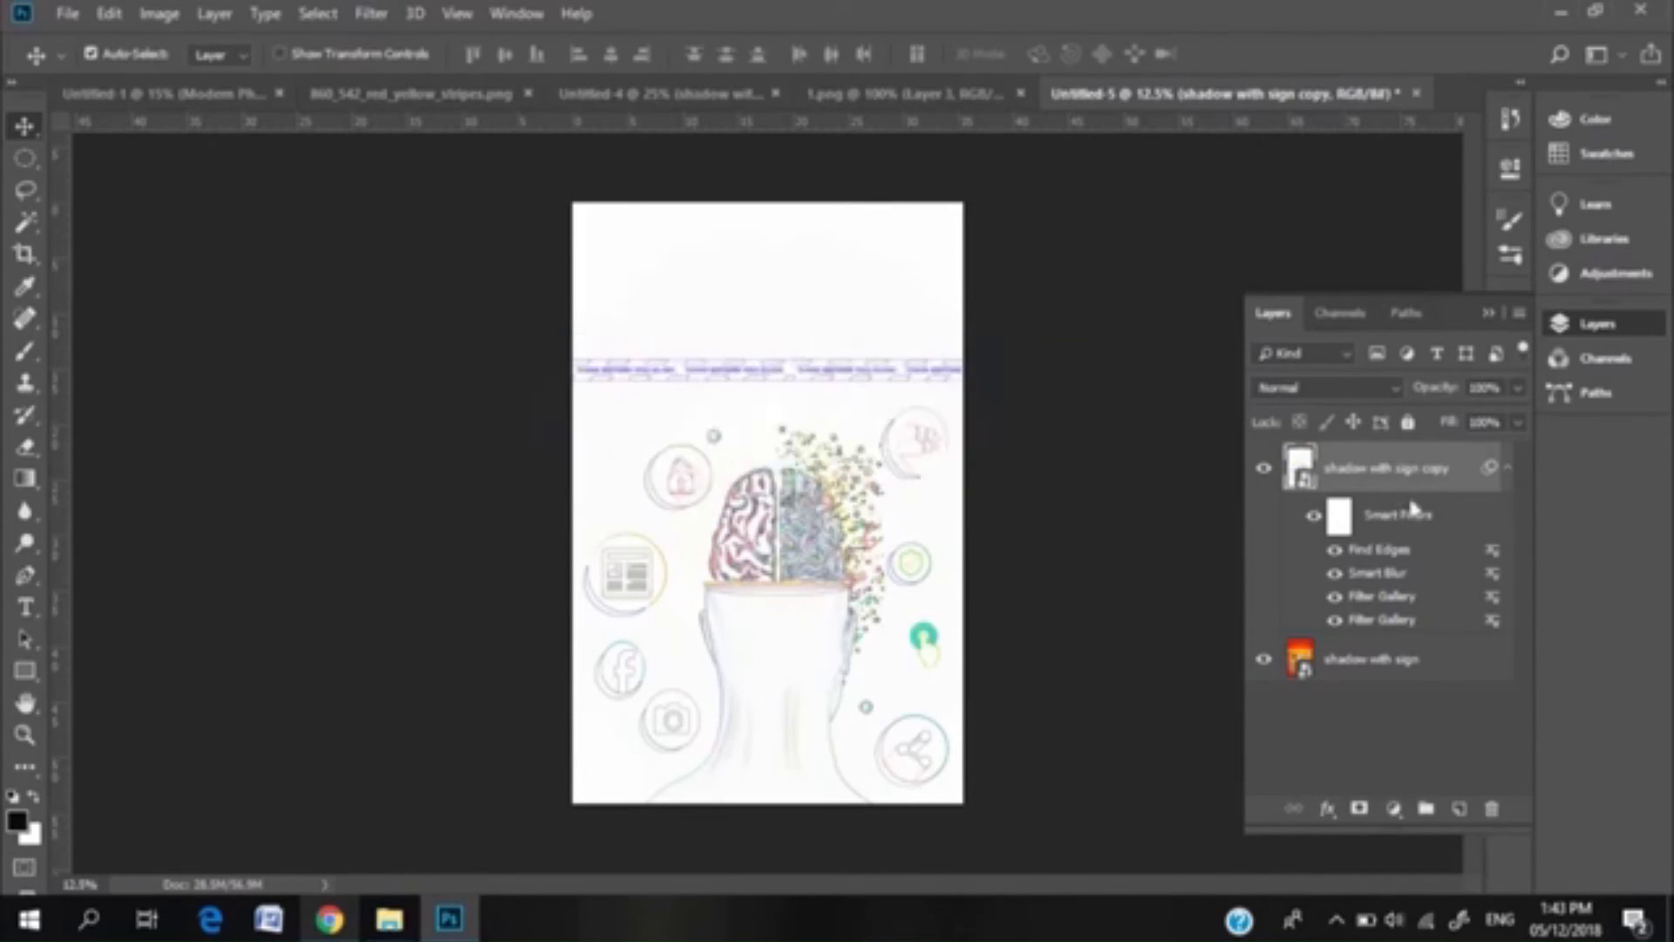
double_click(1493, 549)
click(780, 177)
click(785, 287)
click(956, 181)
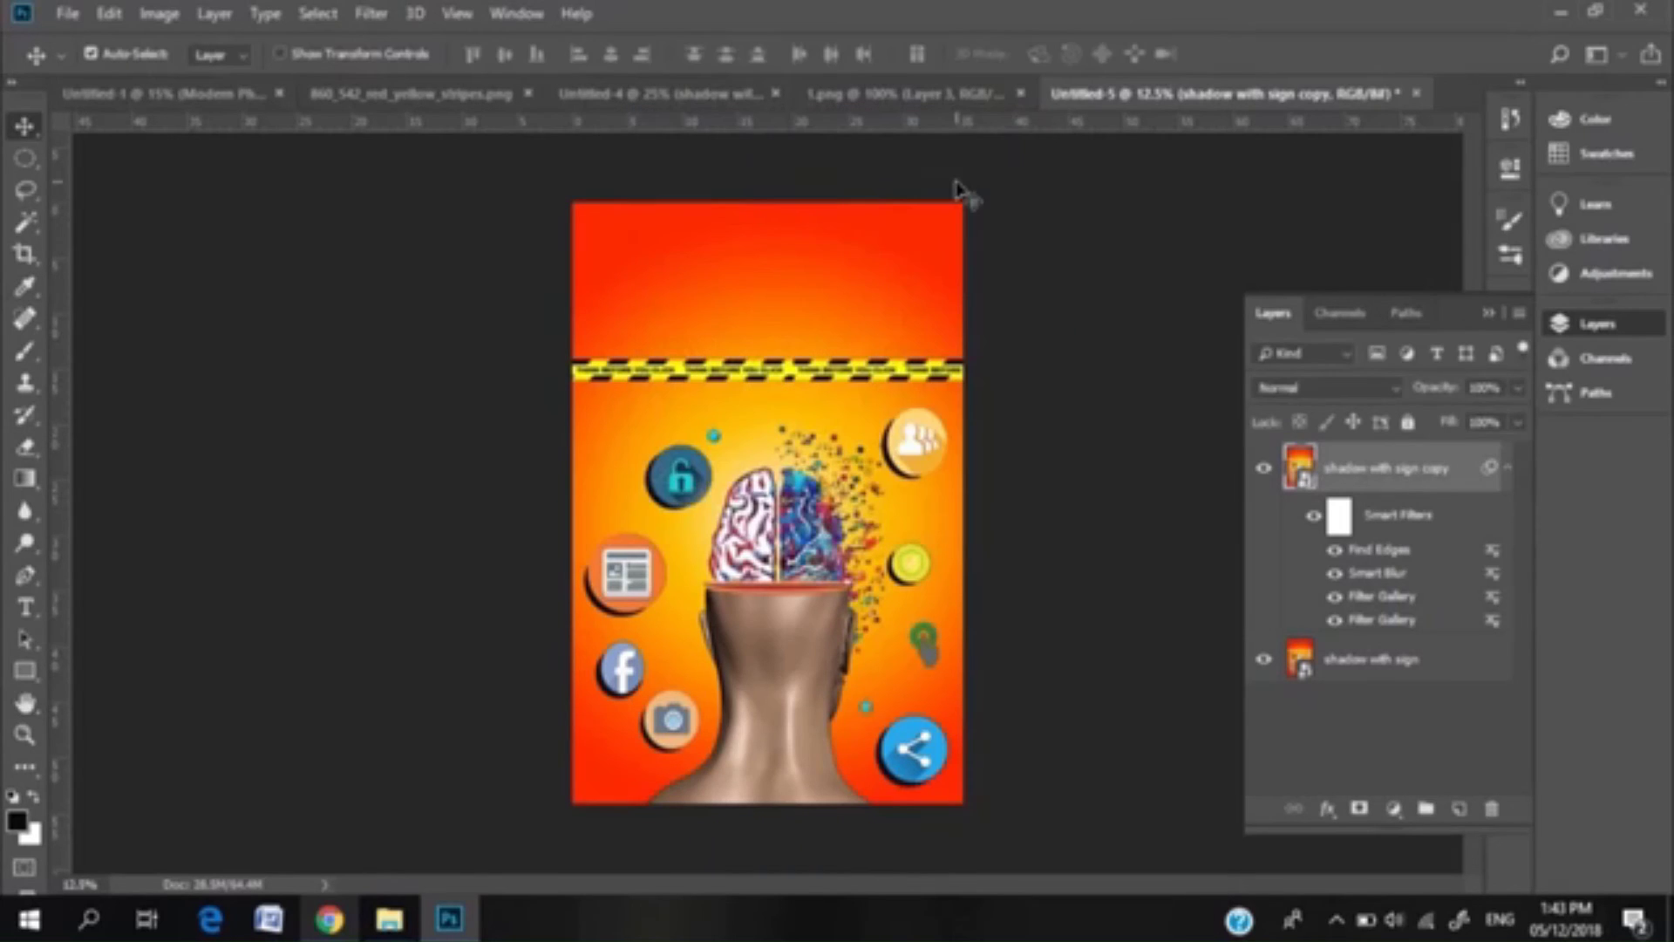
Step: Place the "paper texture" image in the poster document and scale it to cover the whole canvas
mouse_move(389, 918)
click(616, 820)
drag(1158, 493, 1164, 771)
drag(916, 584, 853, 288)
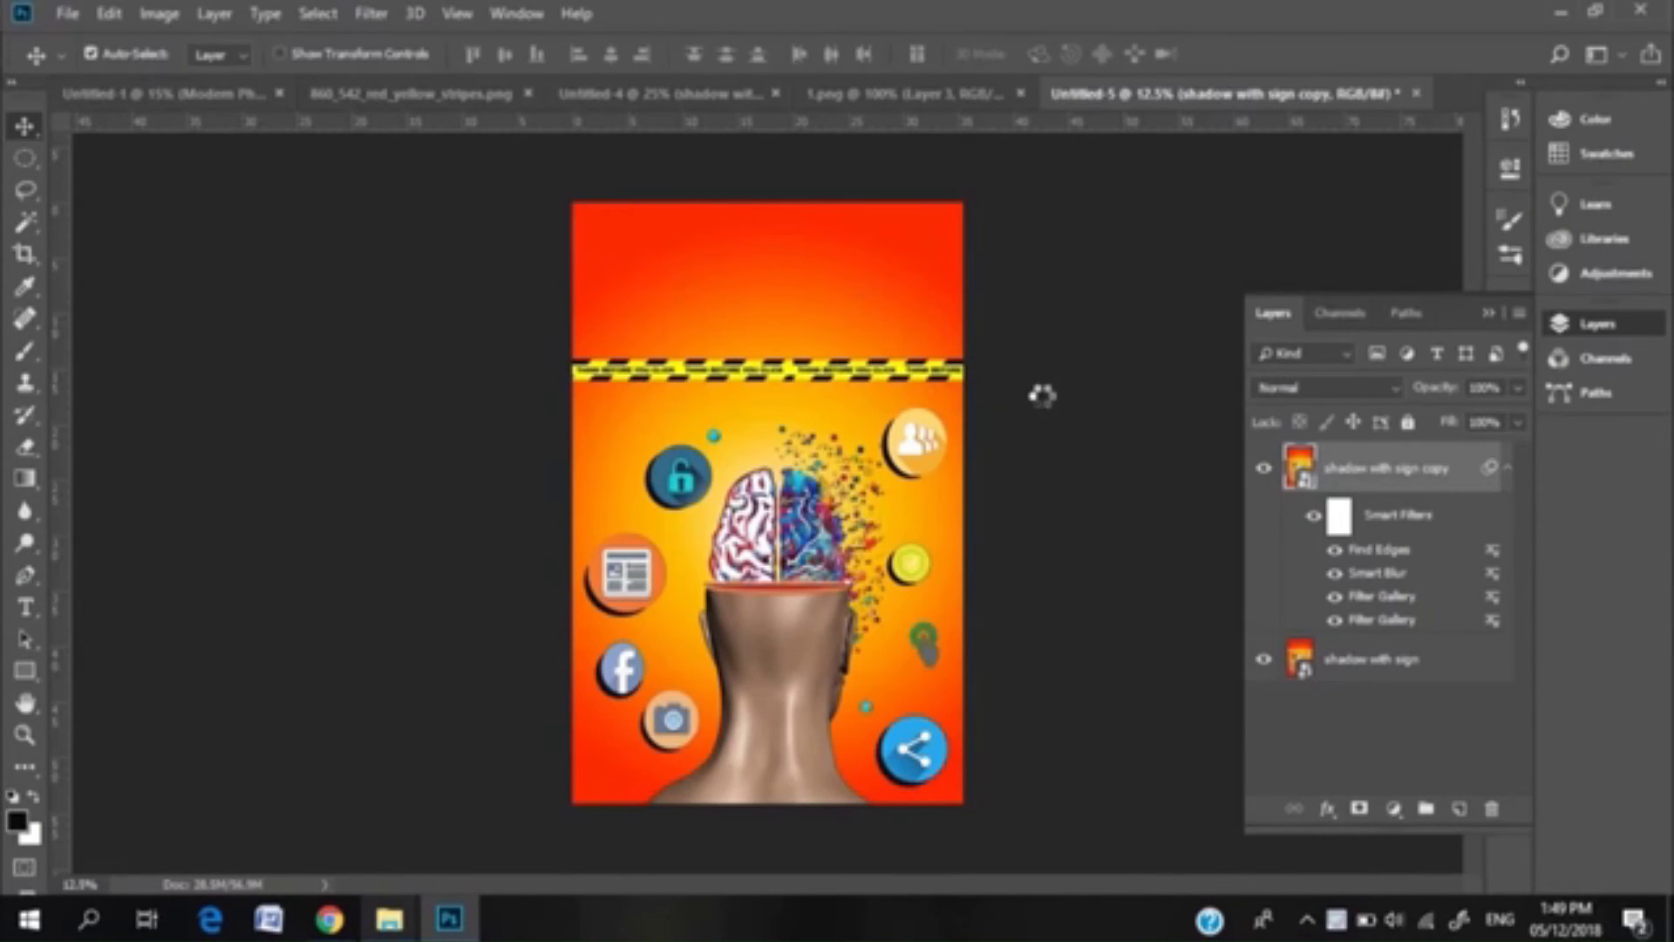
drag(804, 552, 966, 813)
drag(731, 453, 563, 184)
key(Return)
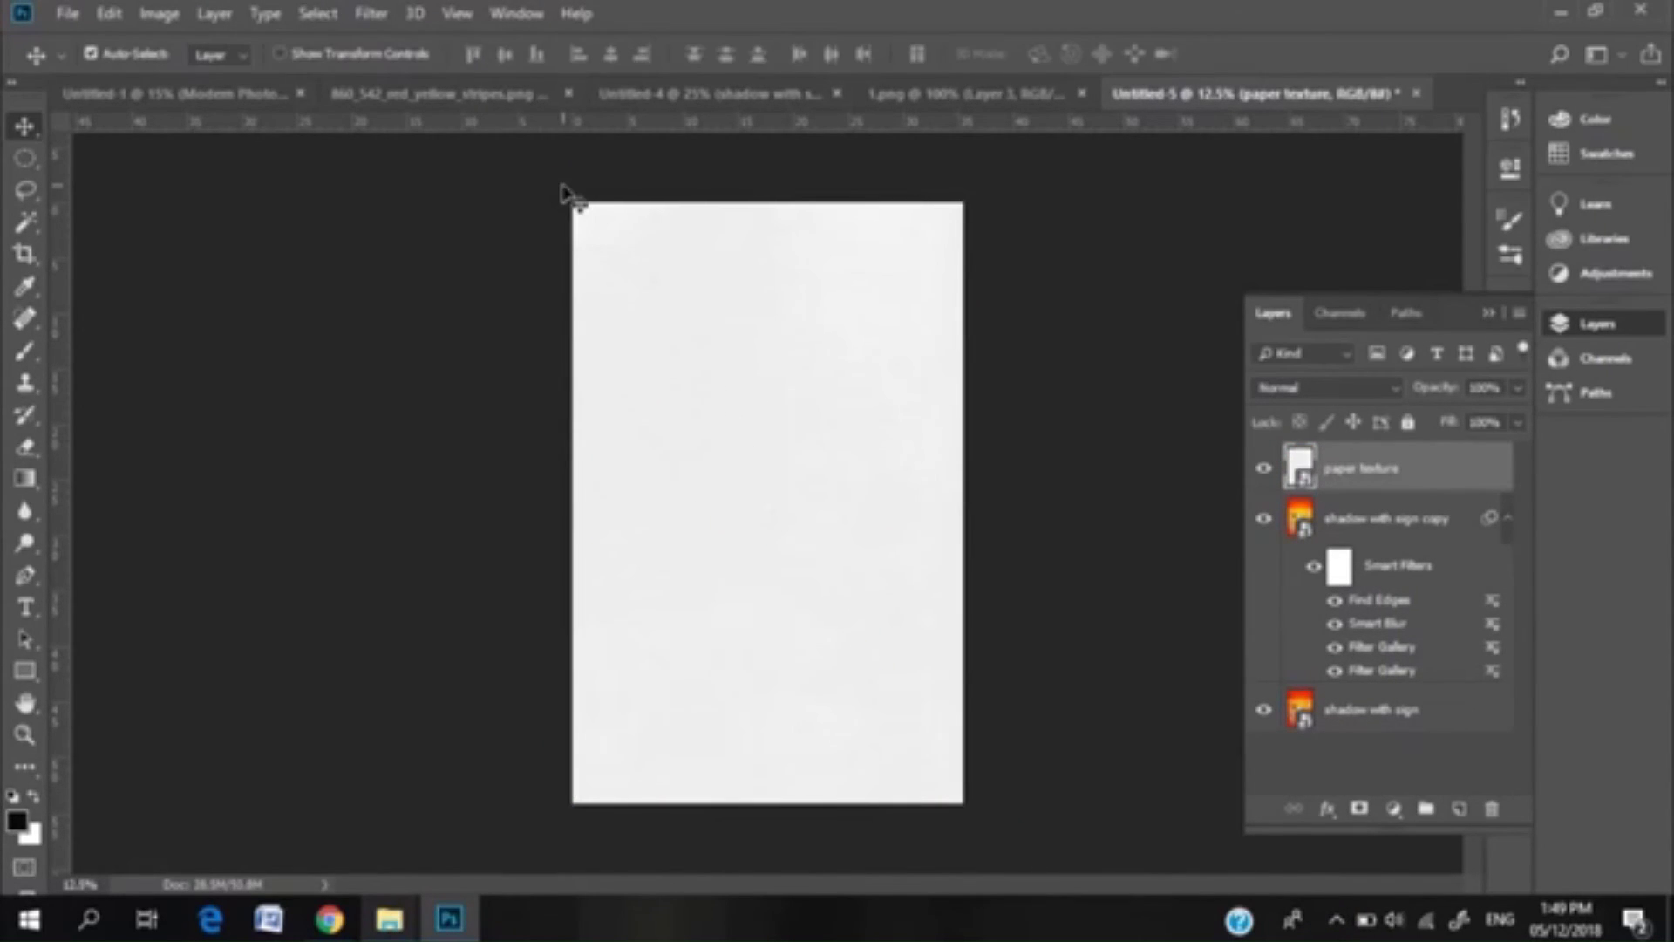
Step: Add a black layer mask to the "shadow with sign copy" layer and set the "paper texture" layer's blending mode to Multiply
click(1395, 518)
click(1359, 808)
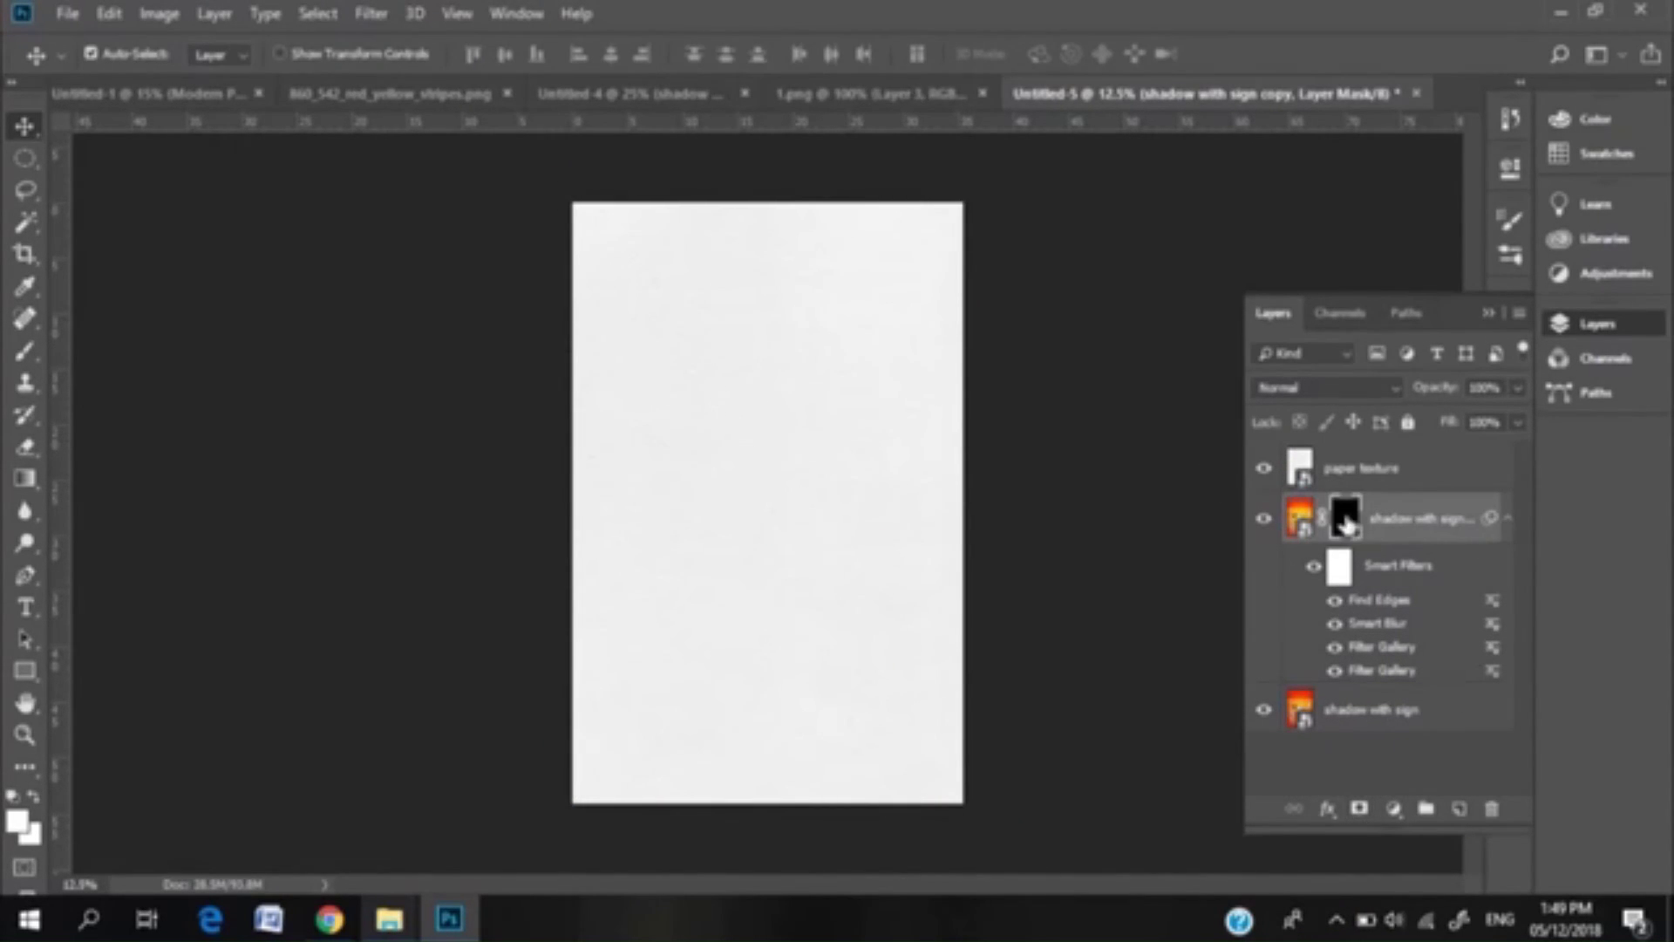
click(1360, 468)
click(1369, 387)
click(1347, 468)
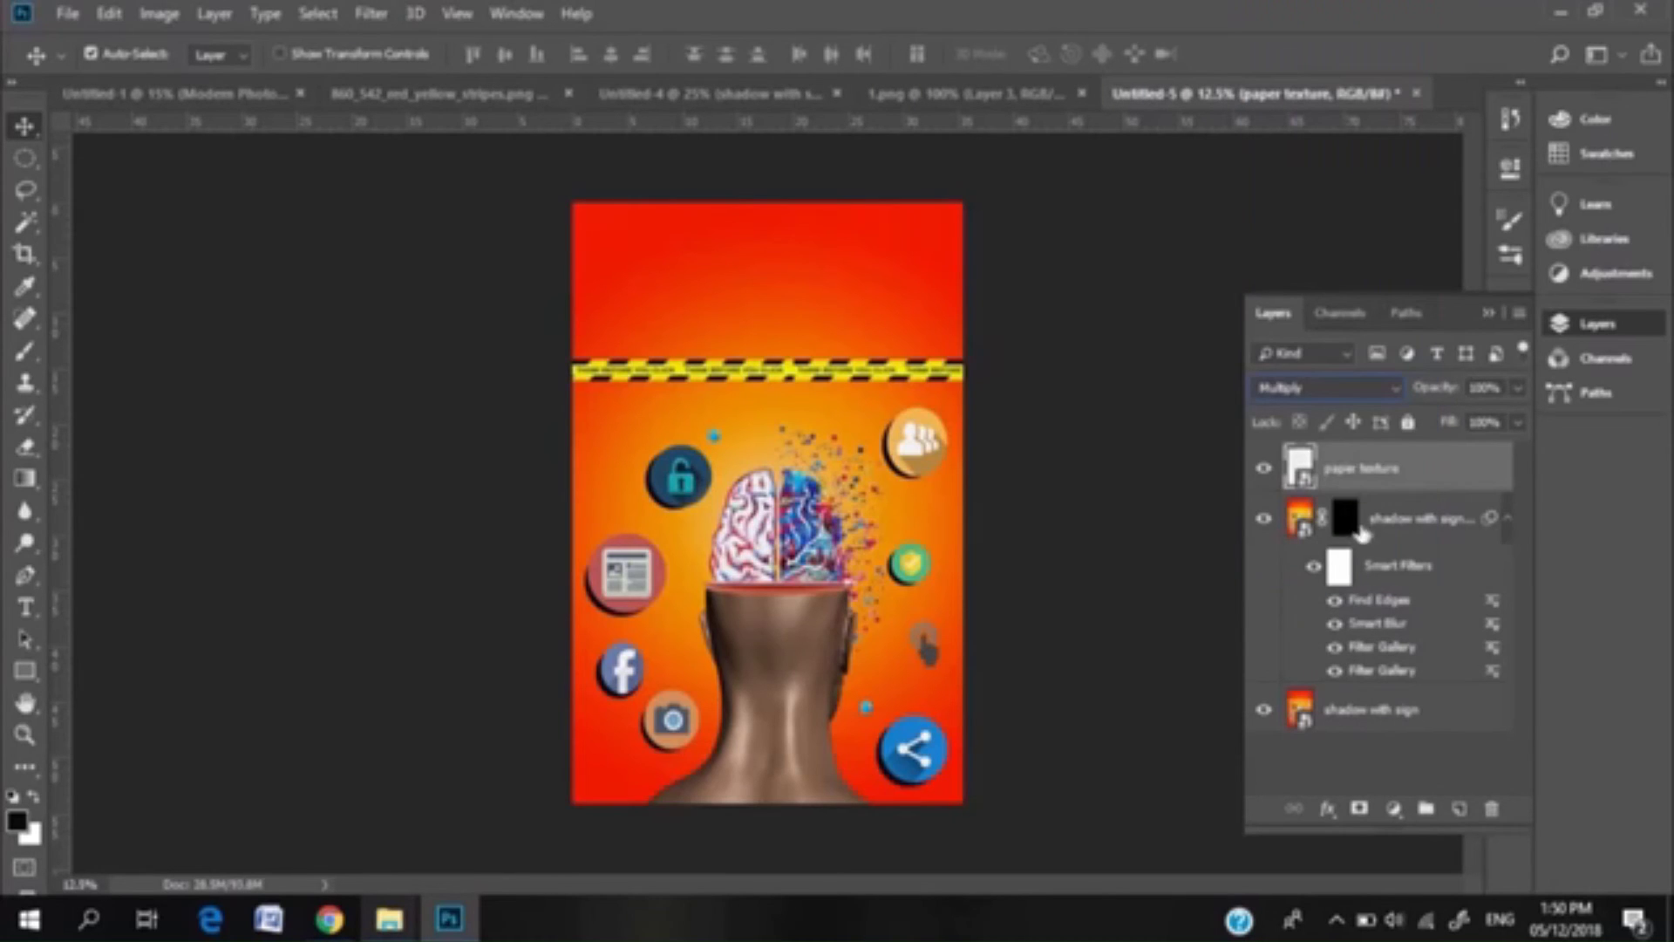
Step: Set the blending mode of the "paper texture" layer to Normal
click(1350, 525)
mouse_move(1364, 471)
mouse_down()
mouse_move(1367, 689)
mouse_move(1341, 452)
mouse_up()
click(1330, 387)
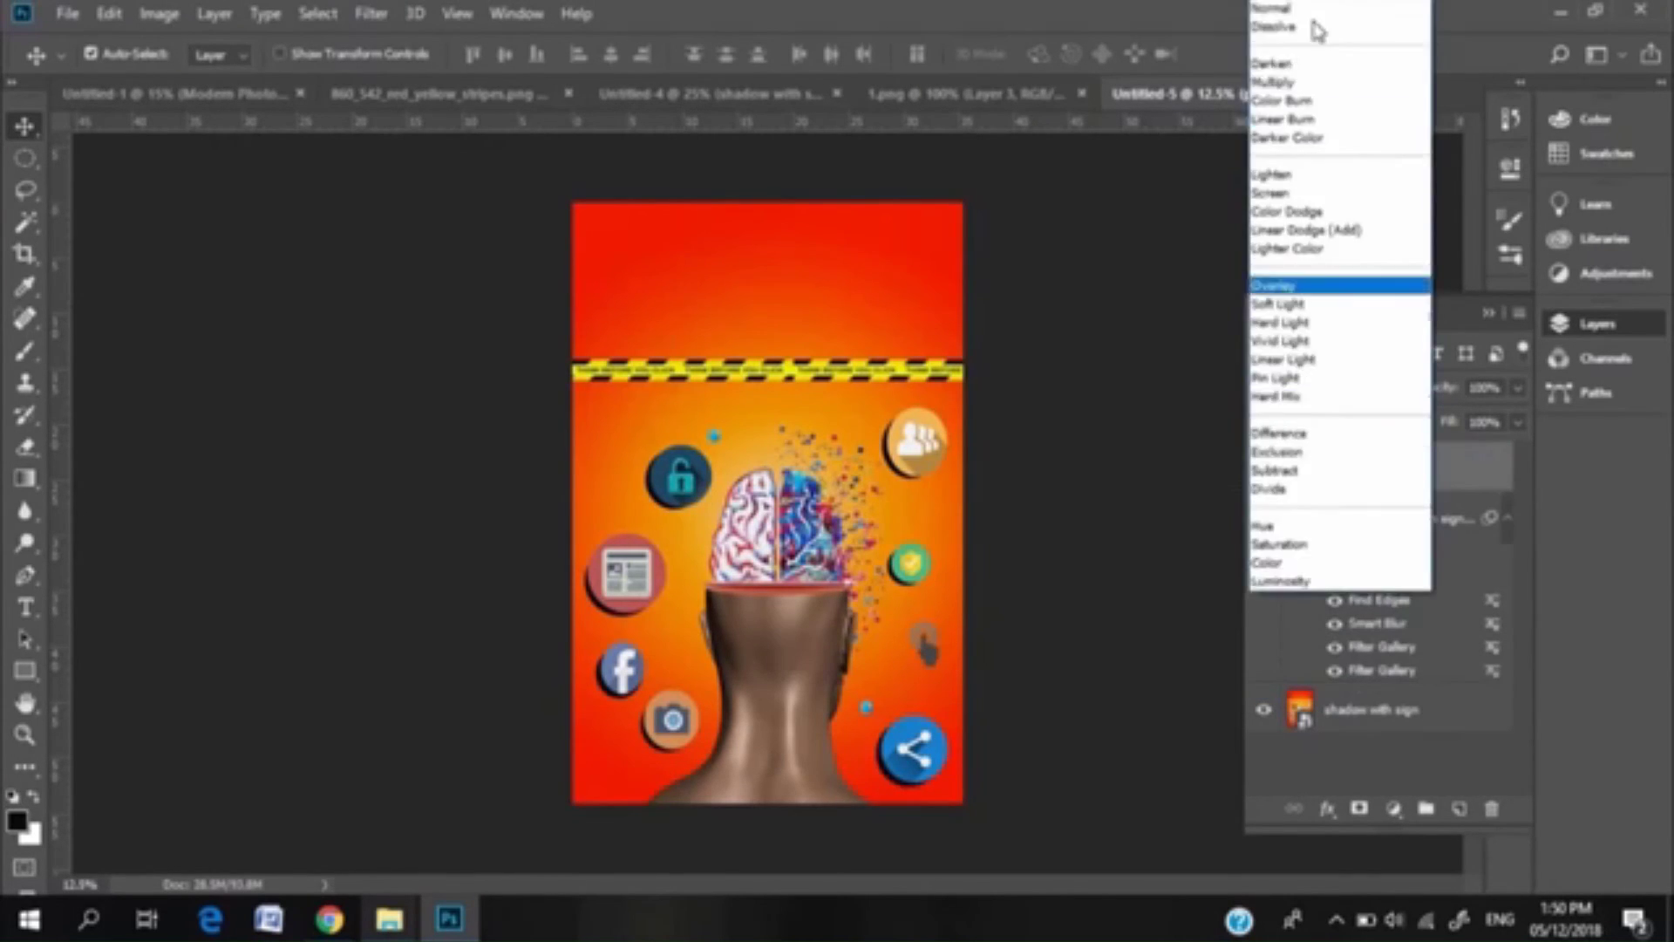
click(1313, 12)
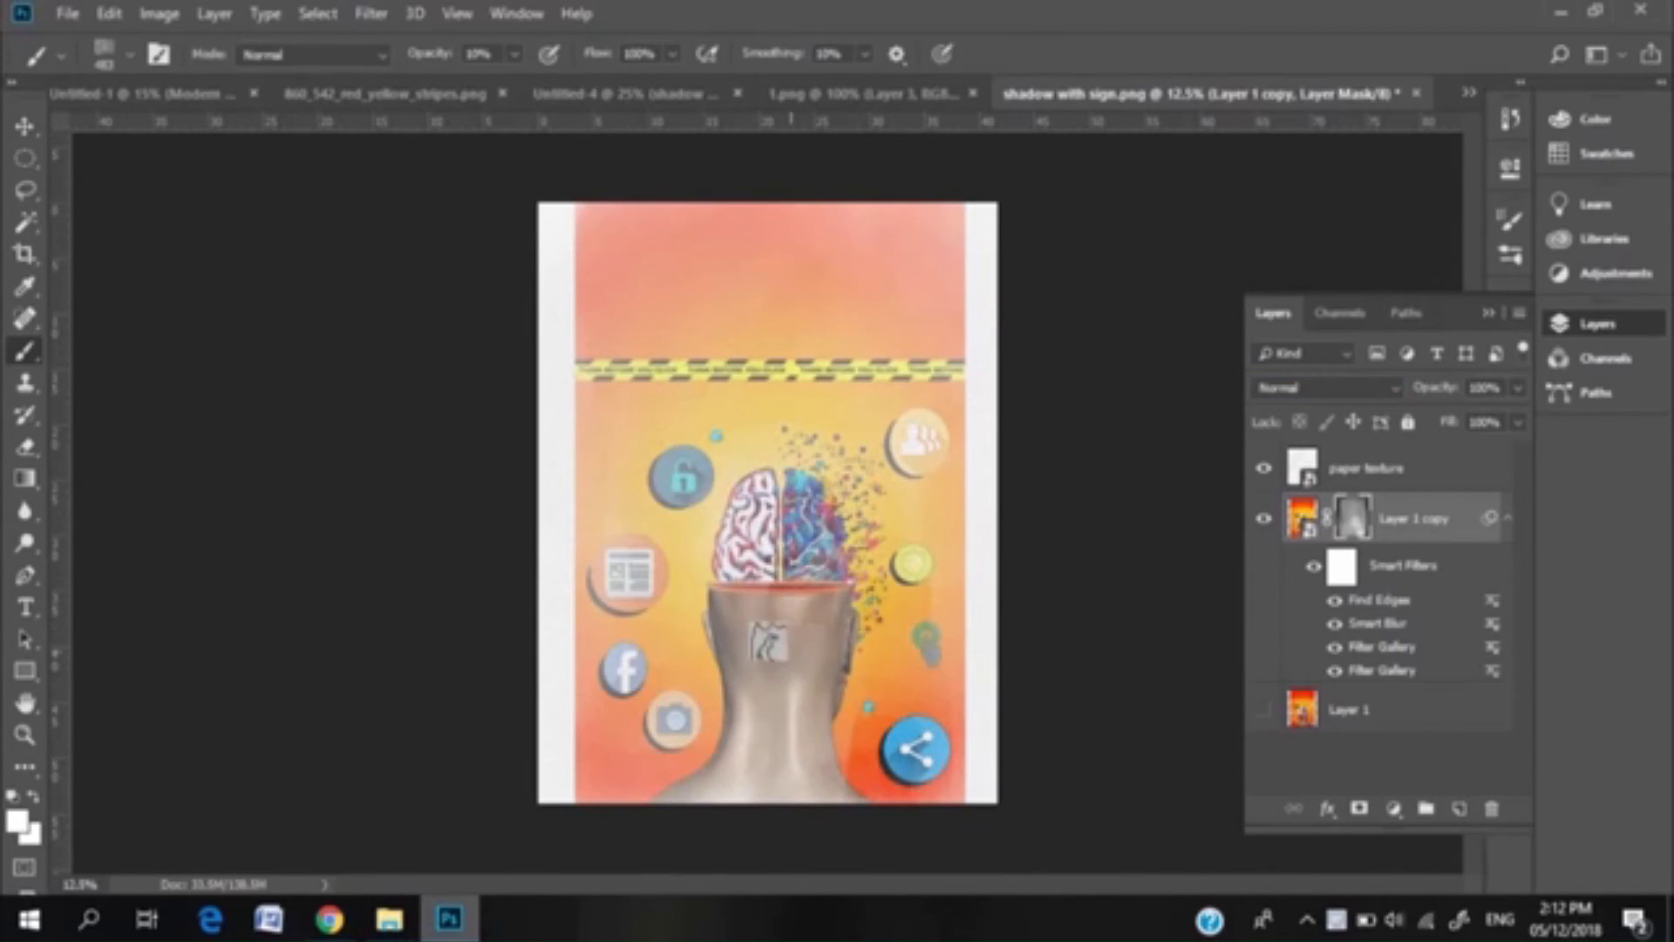
Step: Choose the "brush 36" preset and paint white on the "Layer 1 copy" mask near the newspaper icon
right_click(769, 643)
click(876, 824)
click(619, 565)
Step: Pick another brush preset and paint white on the "Layer 1 copy" mask around the newspaper icon and the upper background
right_click(738, 356)
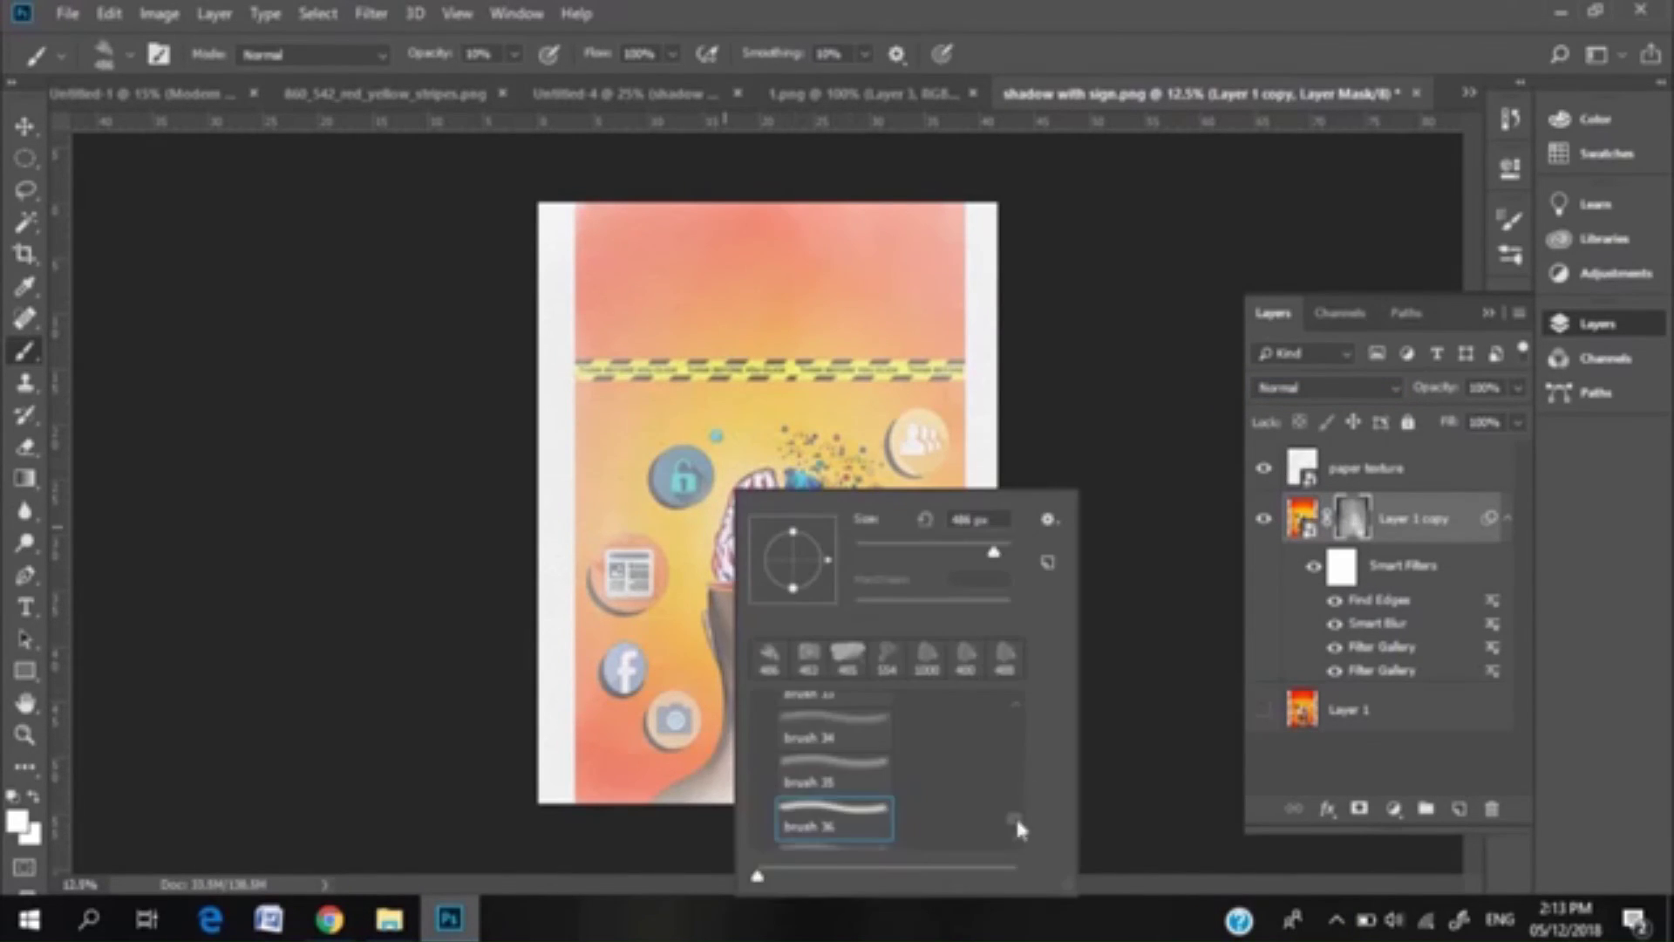
drag(1015, 814, 1013, 768)
click(837, 719)
drag(678, 577, 609, 676)
drag(764, 249, 631, 375)
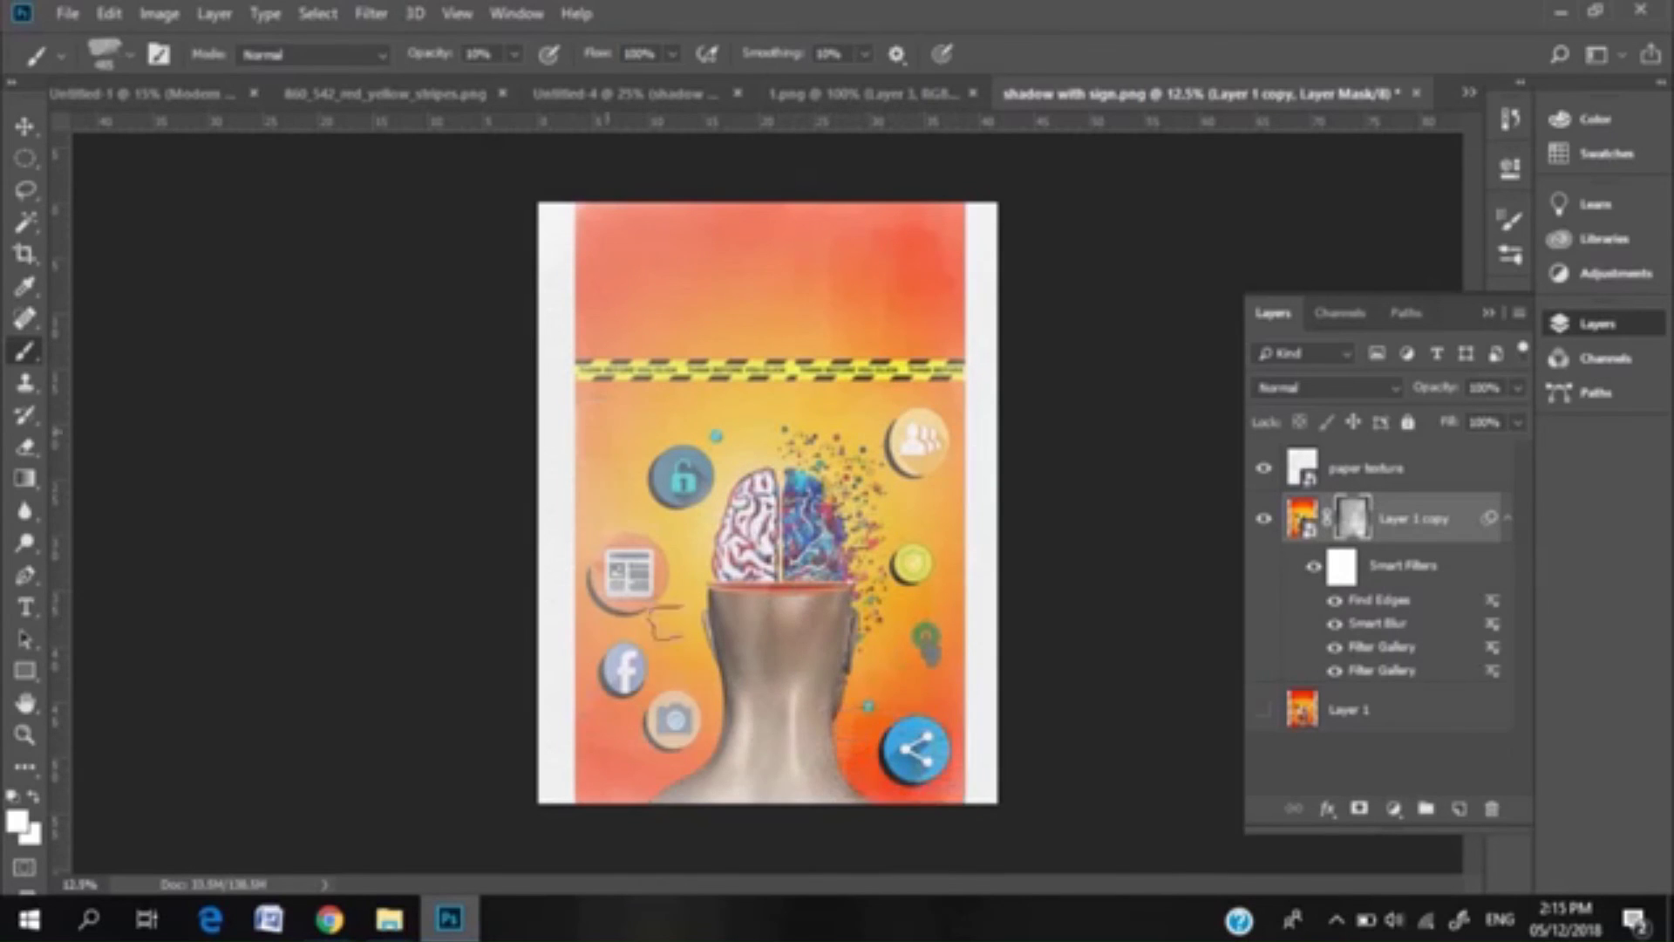
right_click(662, 620)
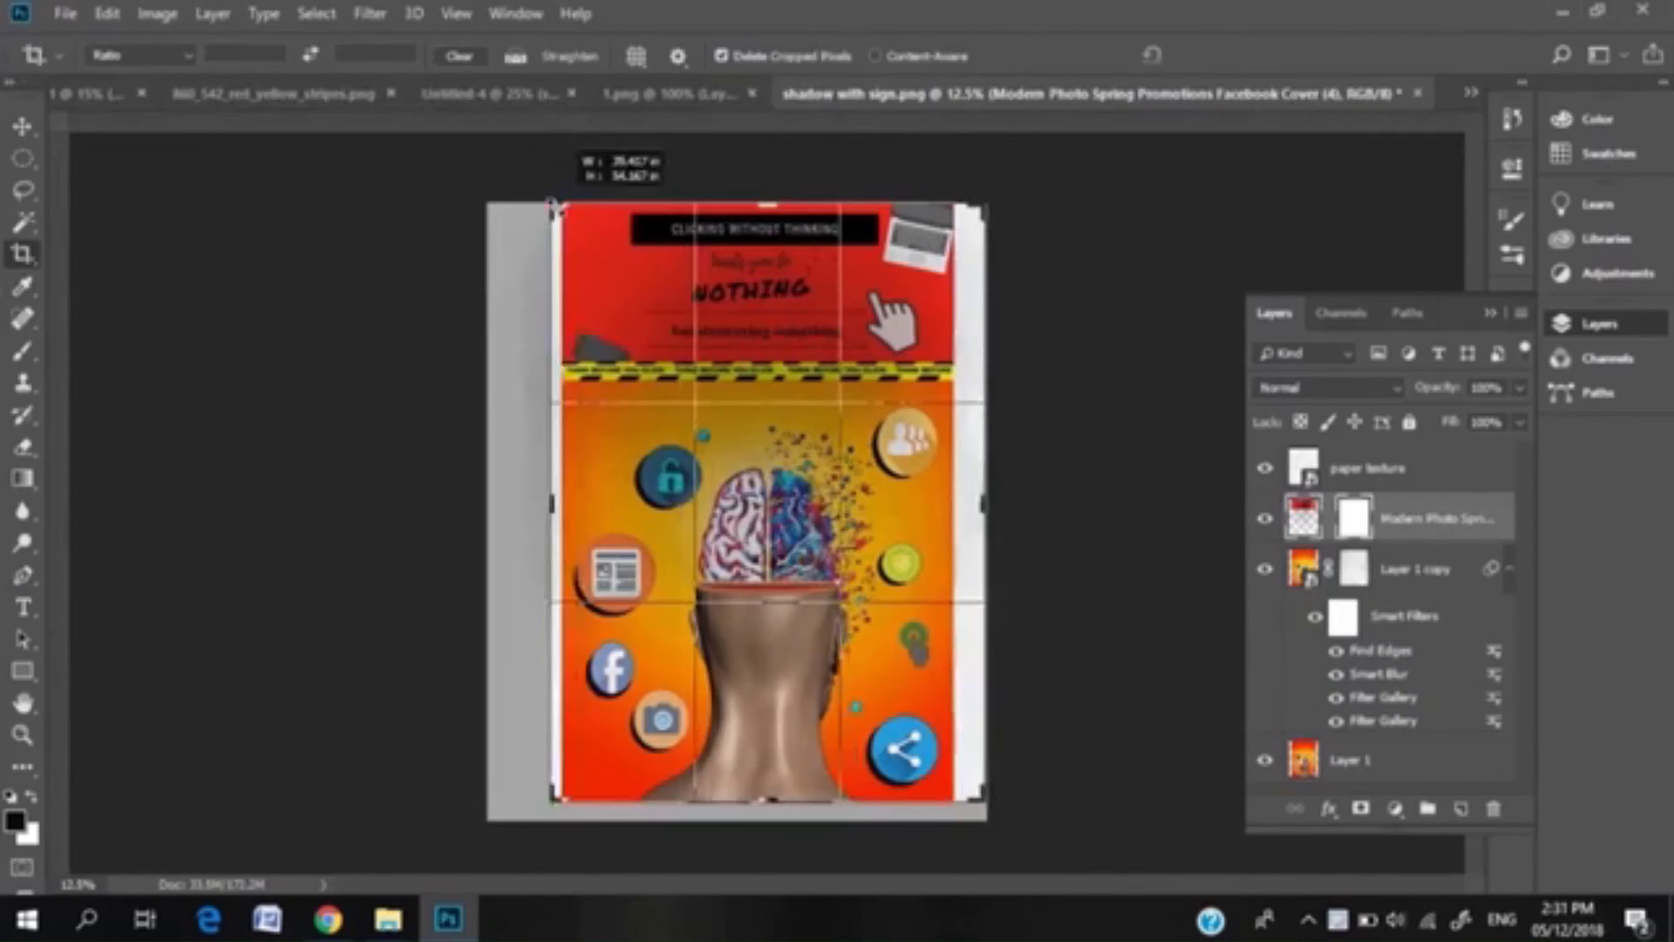
Step: Crop the canvas to the poster artwork, trimming the white paper strips along both sides
drag(555, 207, 560, 207)
drag(979, 503, 964, 498)
key(ctrl+plus)
key(ctrl+plus)
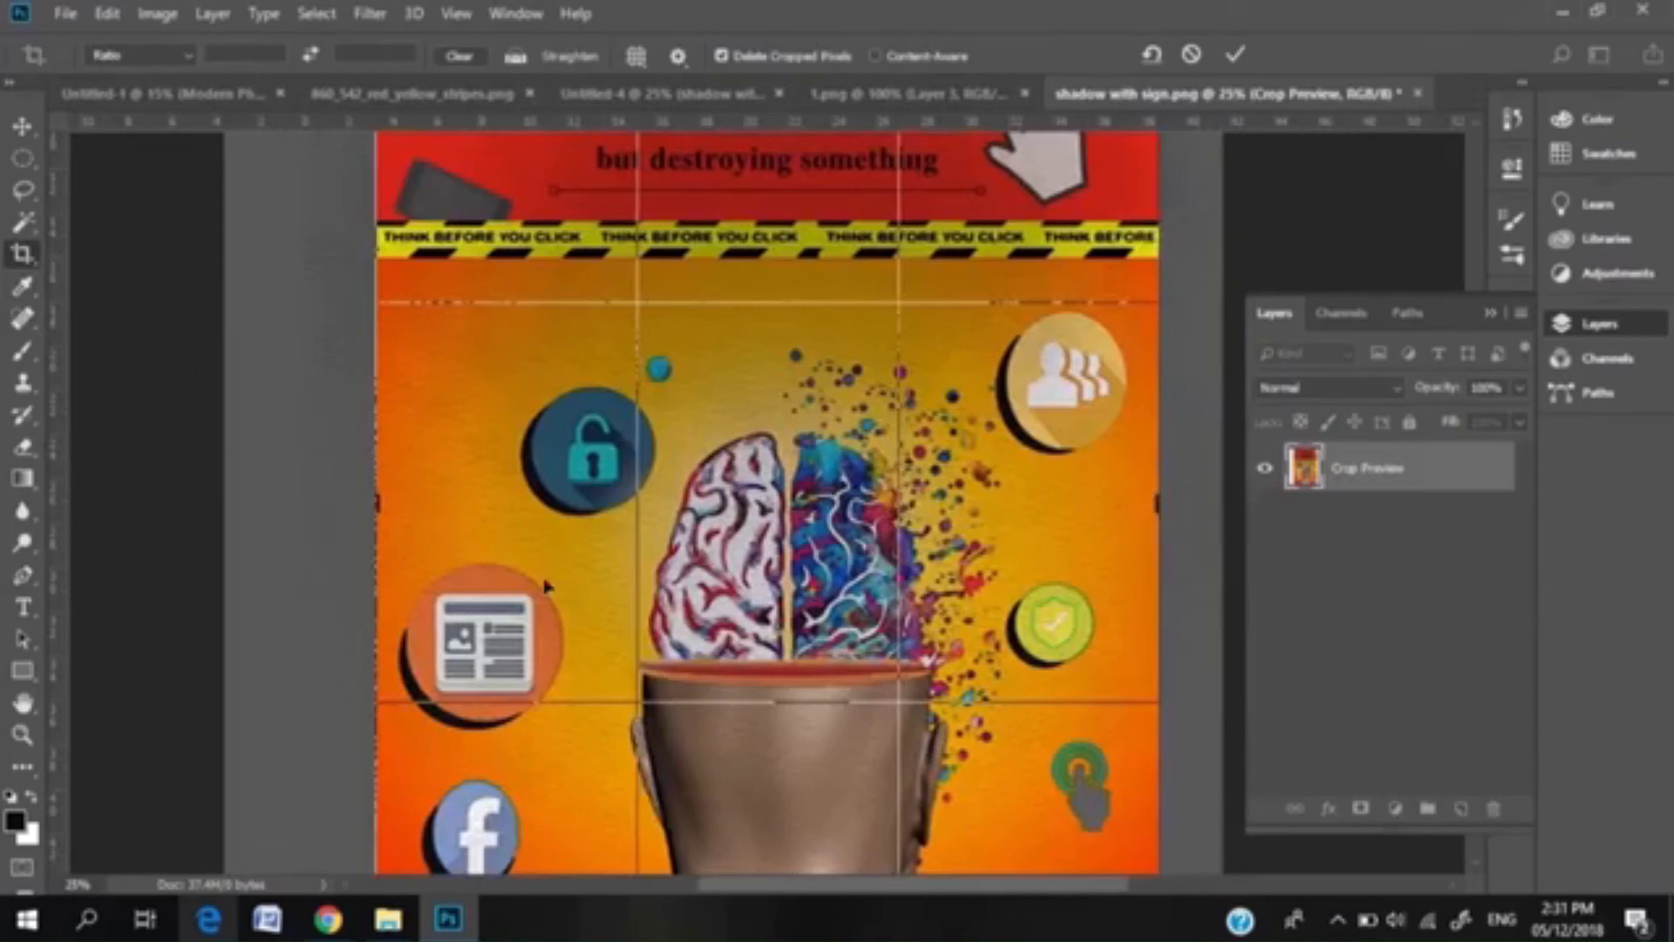
click(1234, 55)
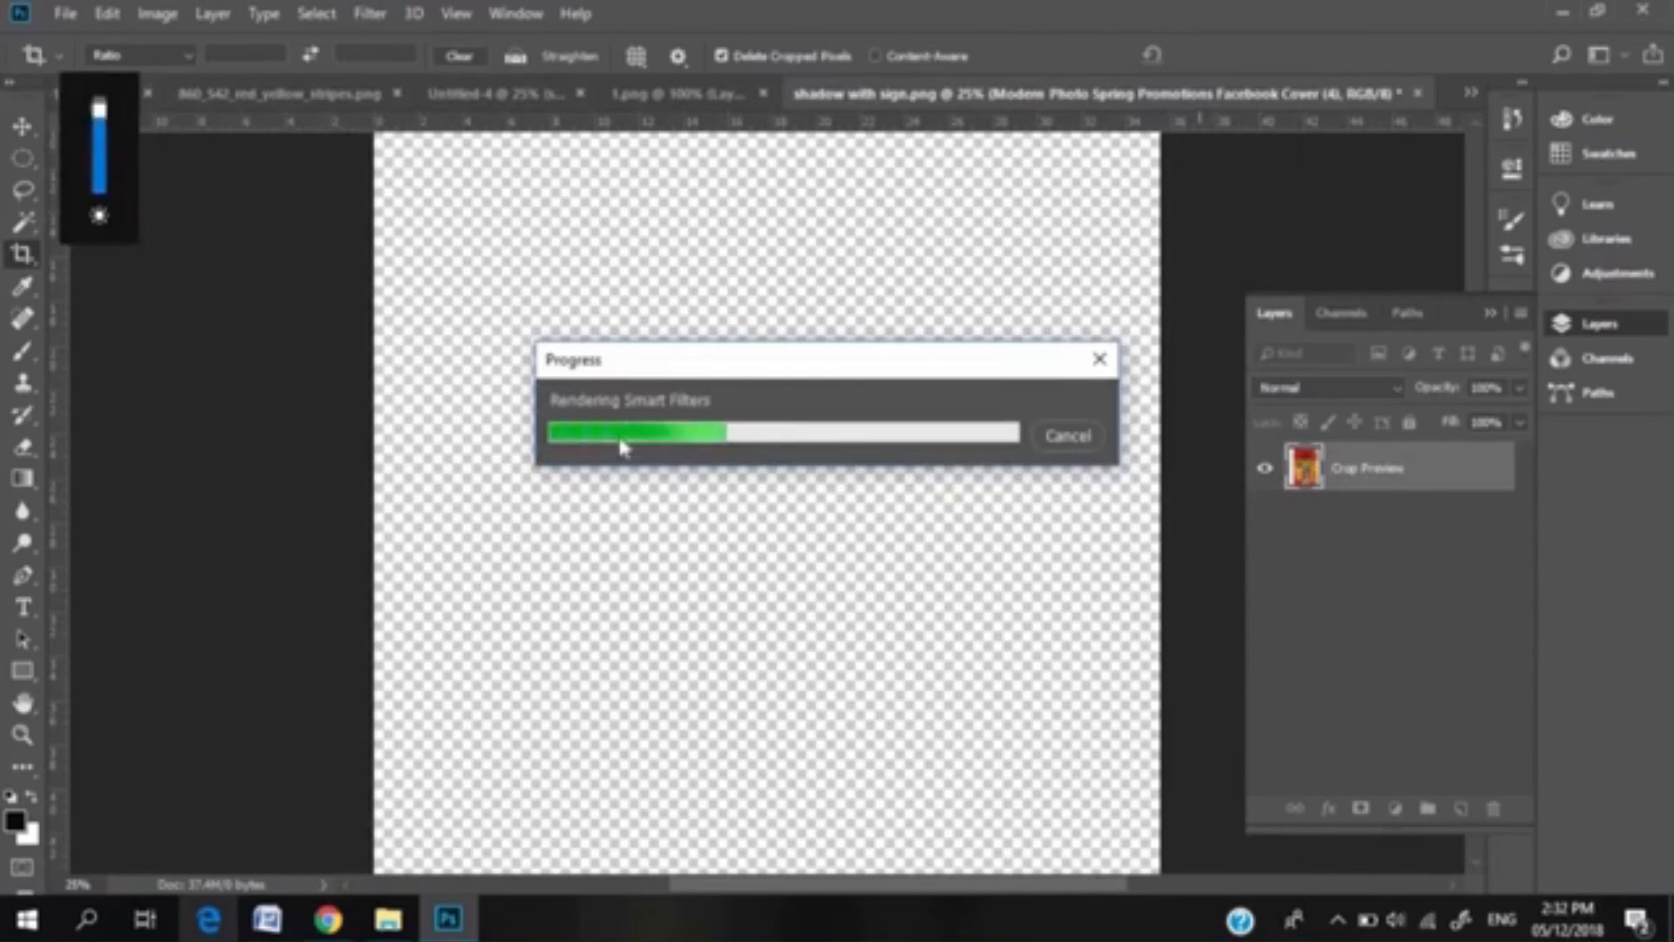
key(Return)
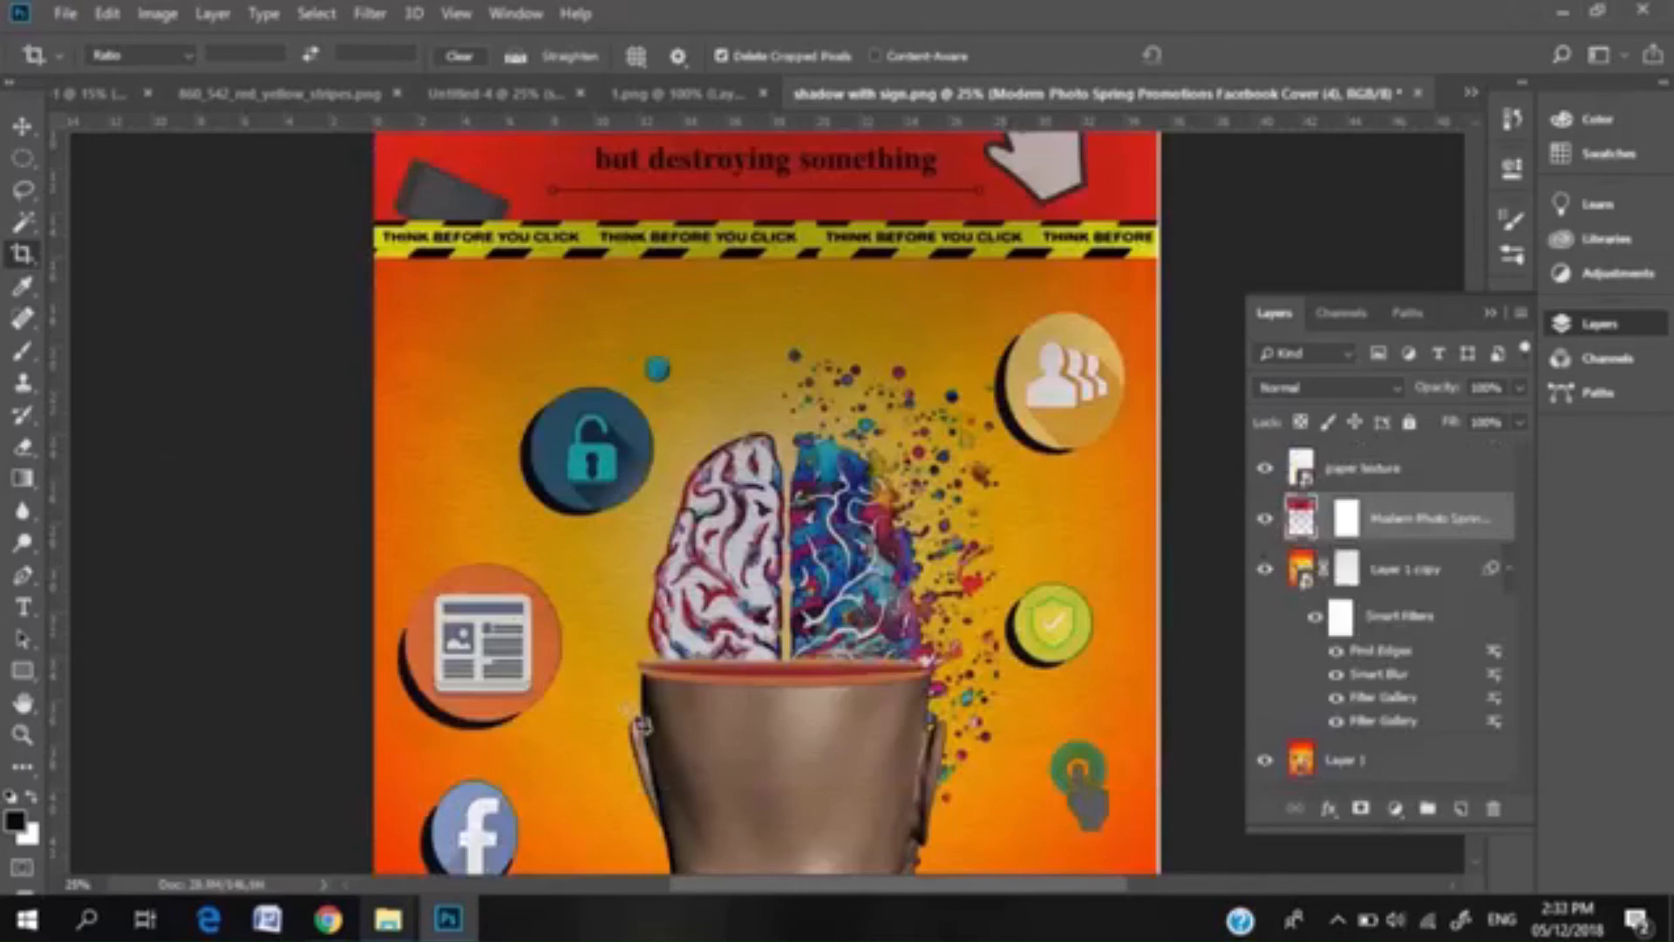
Step: Crop the canvas again, pulling its right edge inward to trim the leftover white strip beside the artwork
click(641, 724)
scroll(767, 502, down, 1)
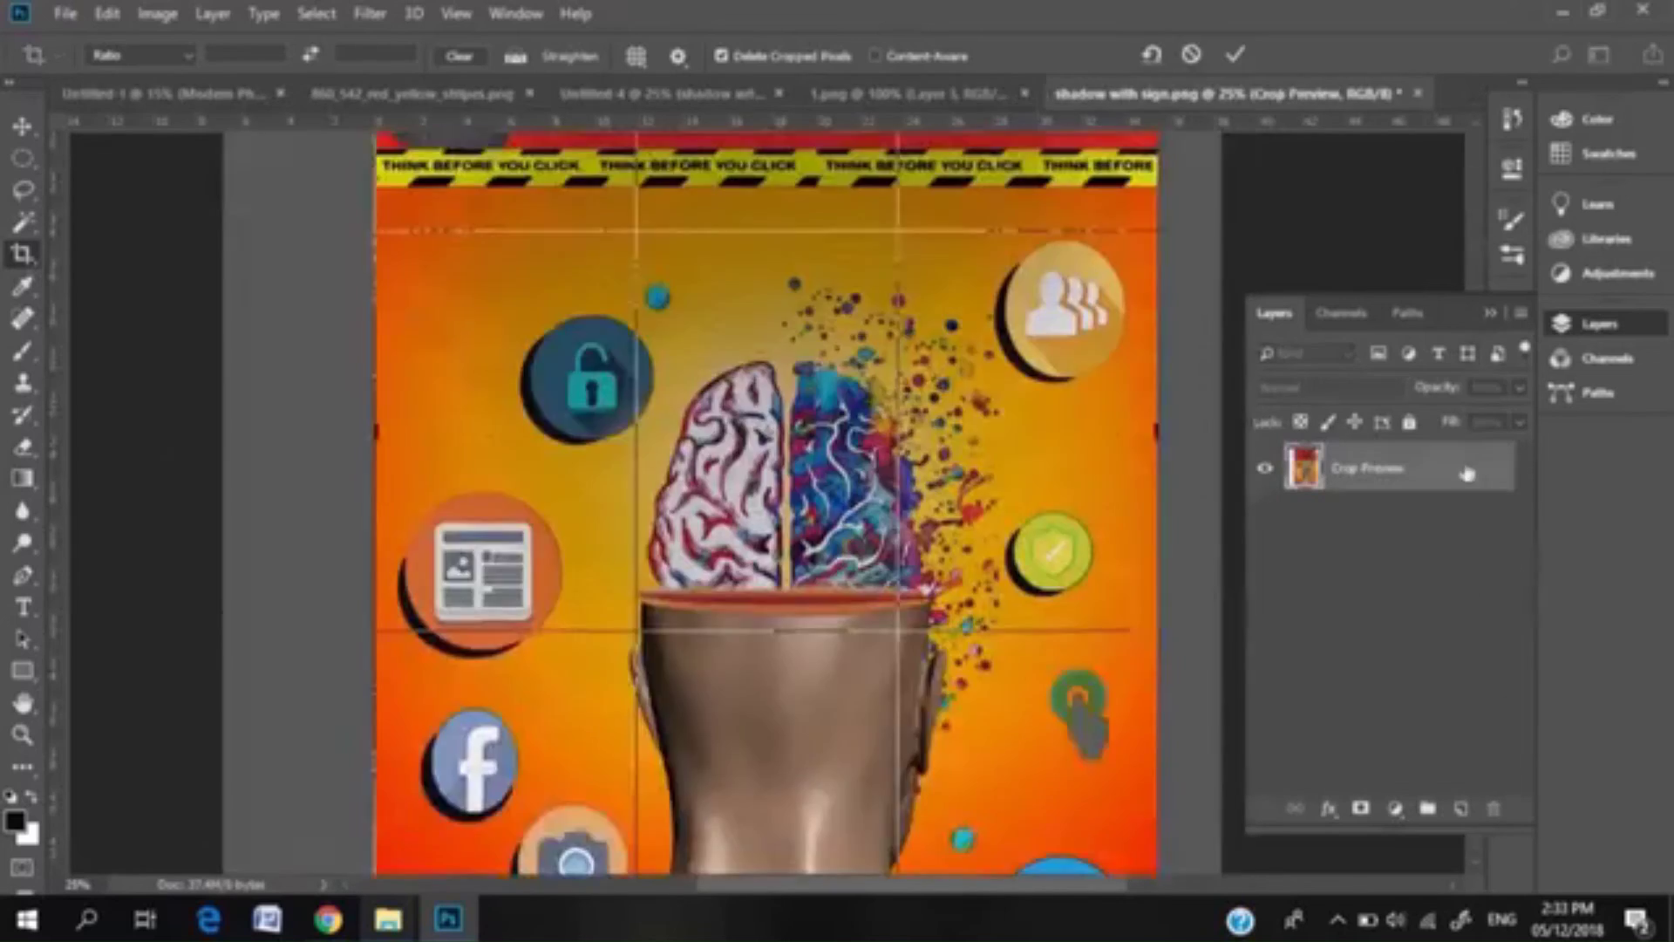
key(Return)
drag(1160, 430, 1069, 430)
scroll(765, 373, up, 4)
scroll(765, 373, right, 5)
scroll(843, 602, up, 3)
key(Return)
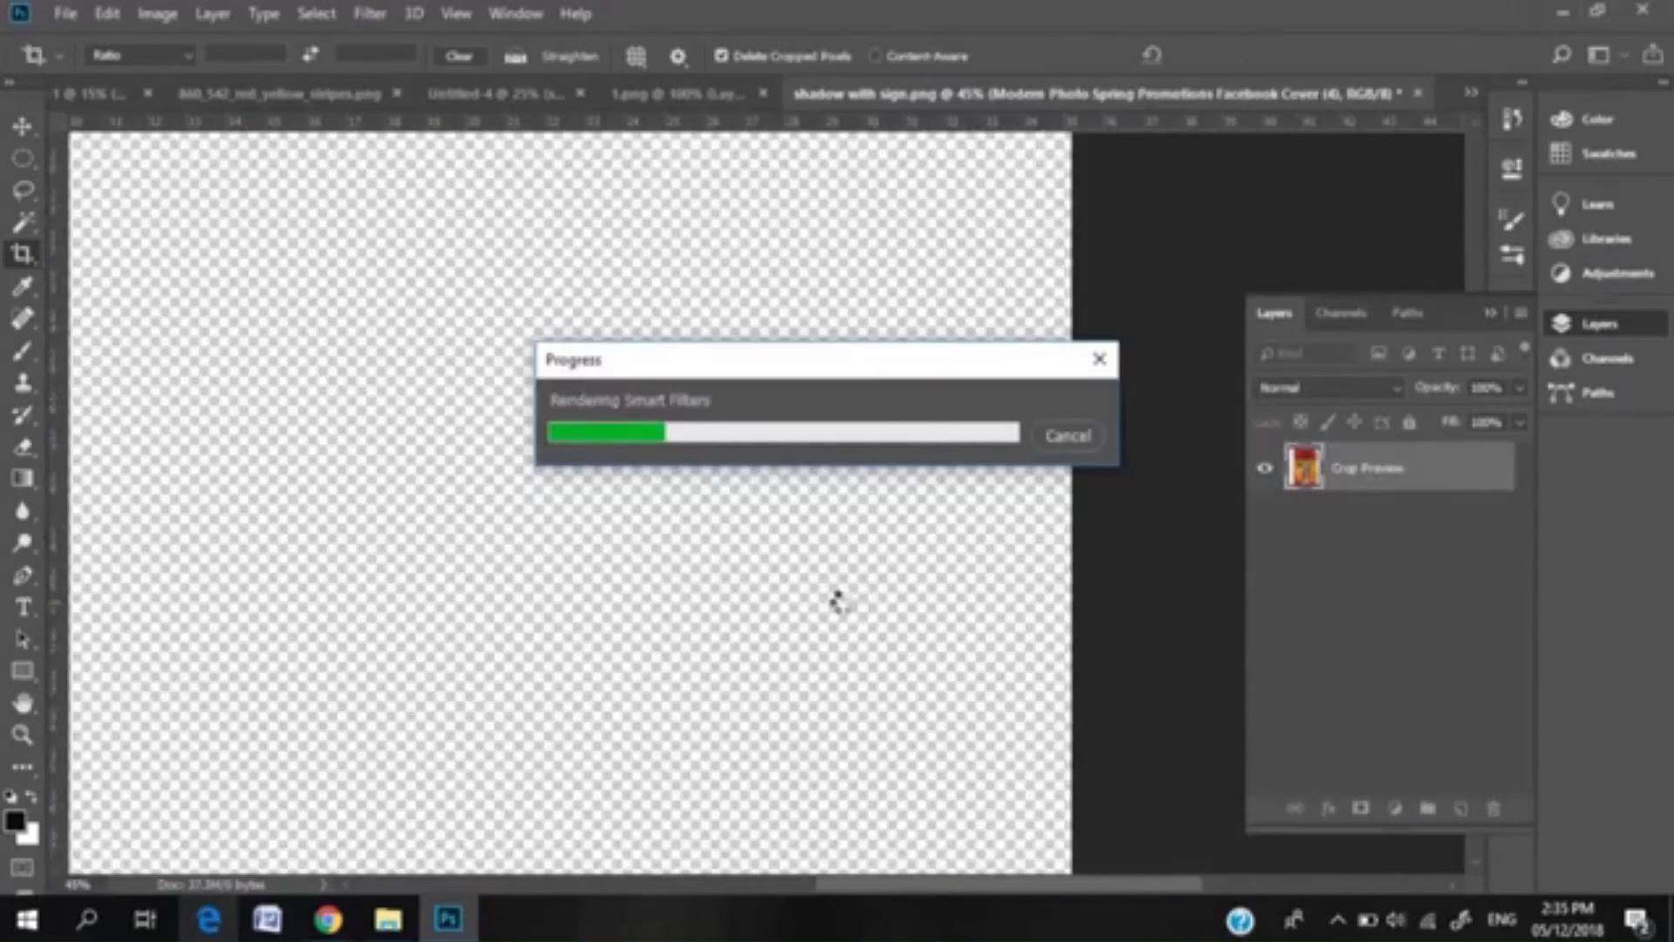